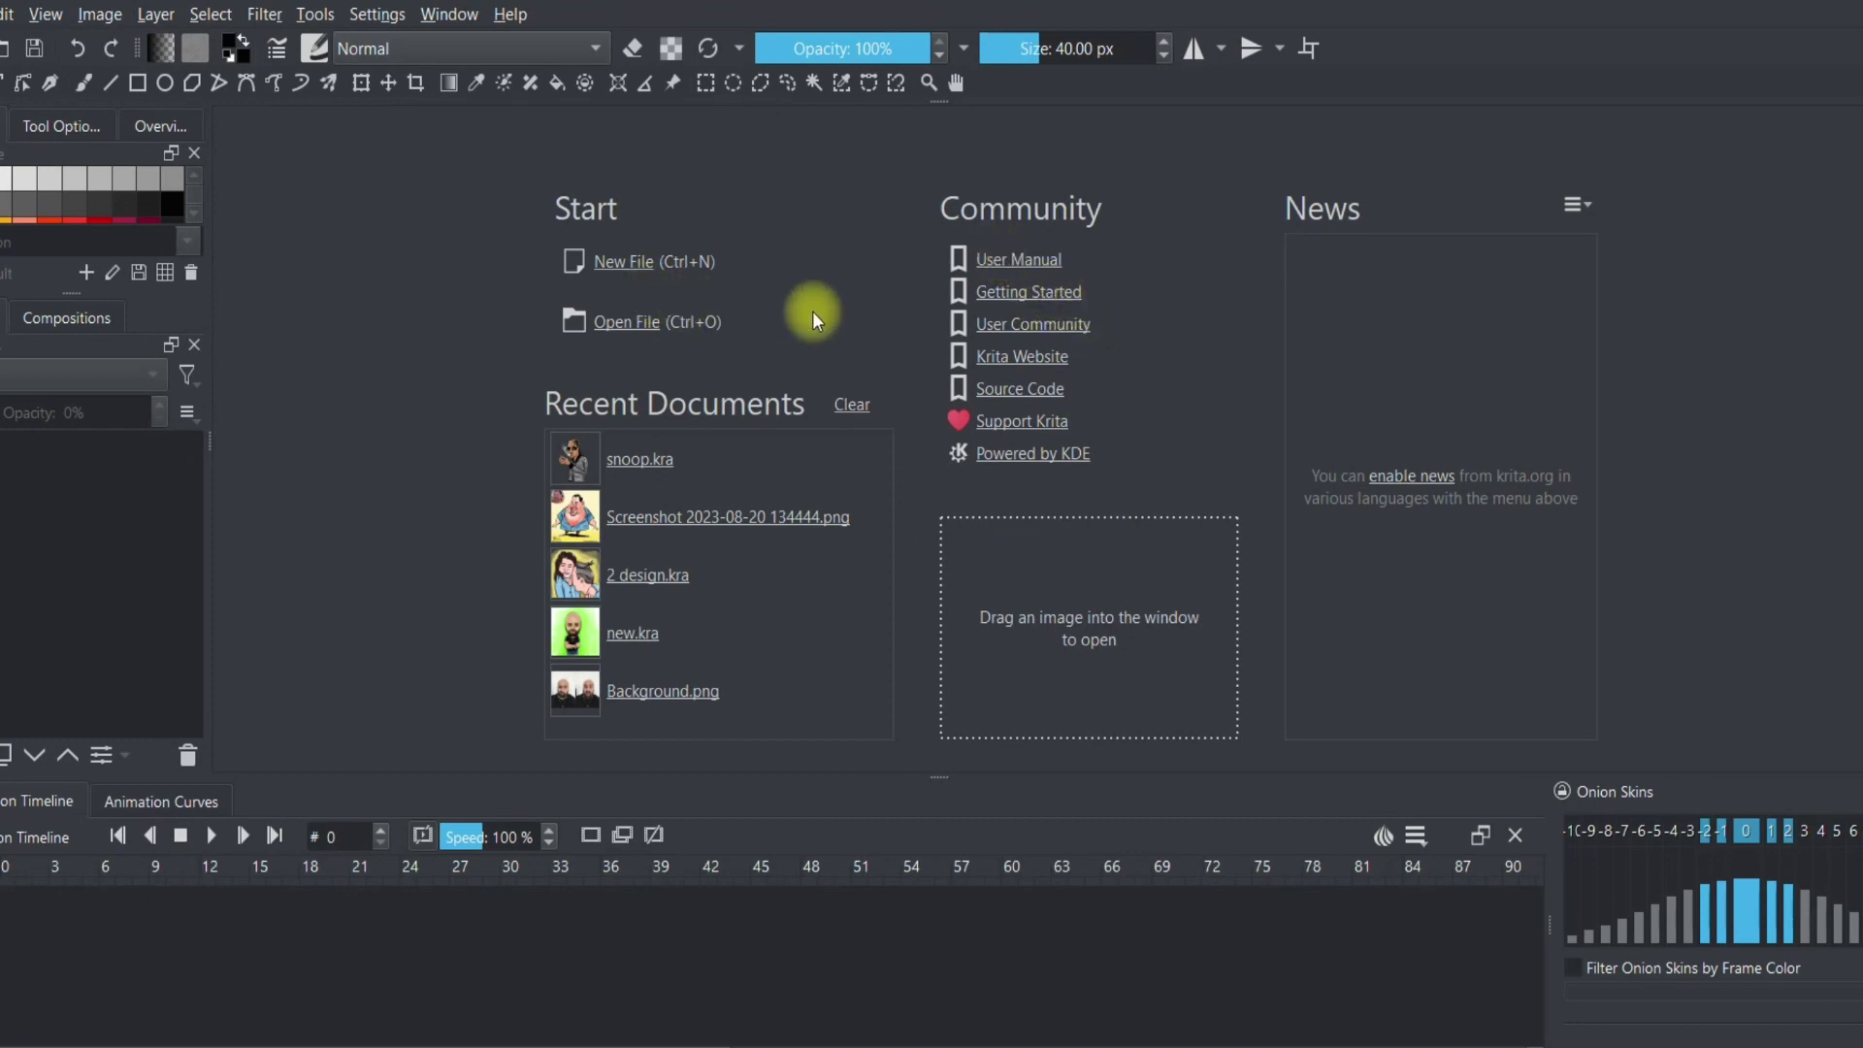
left_click(610, 261)
left_click(611, 261)
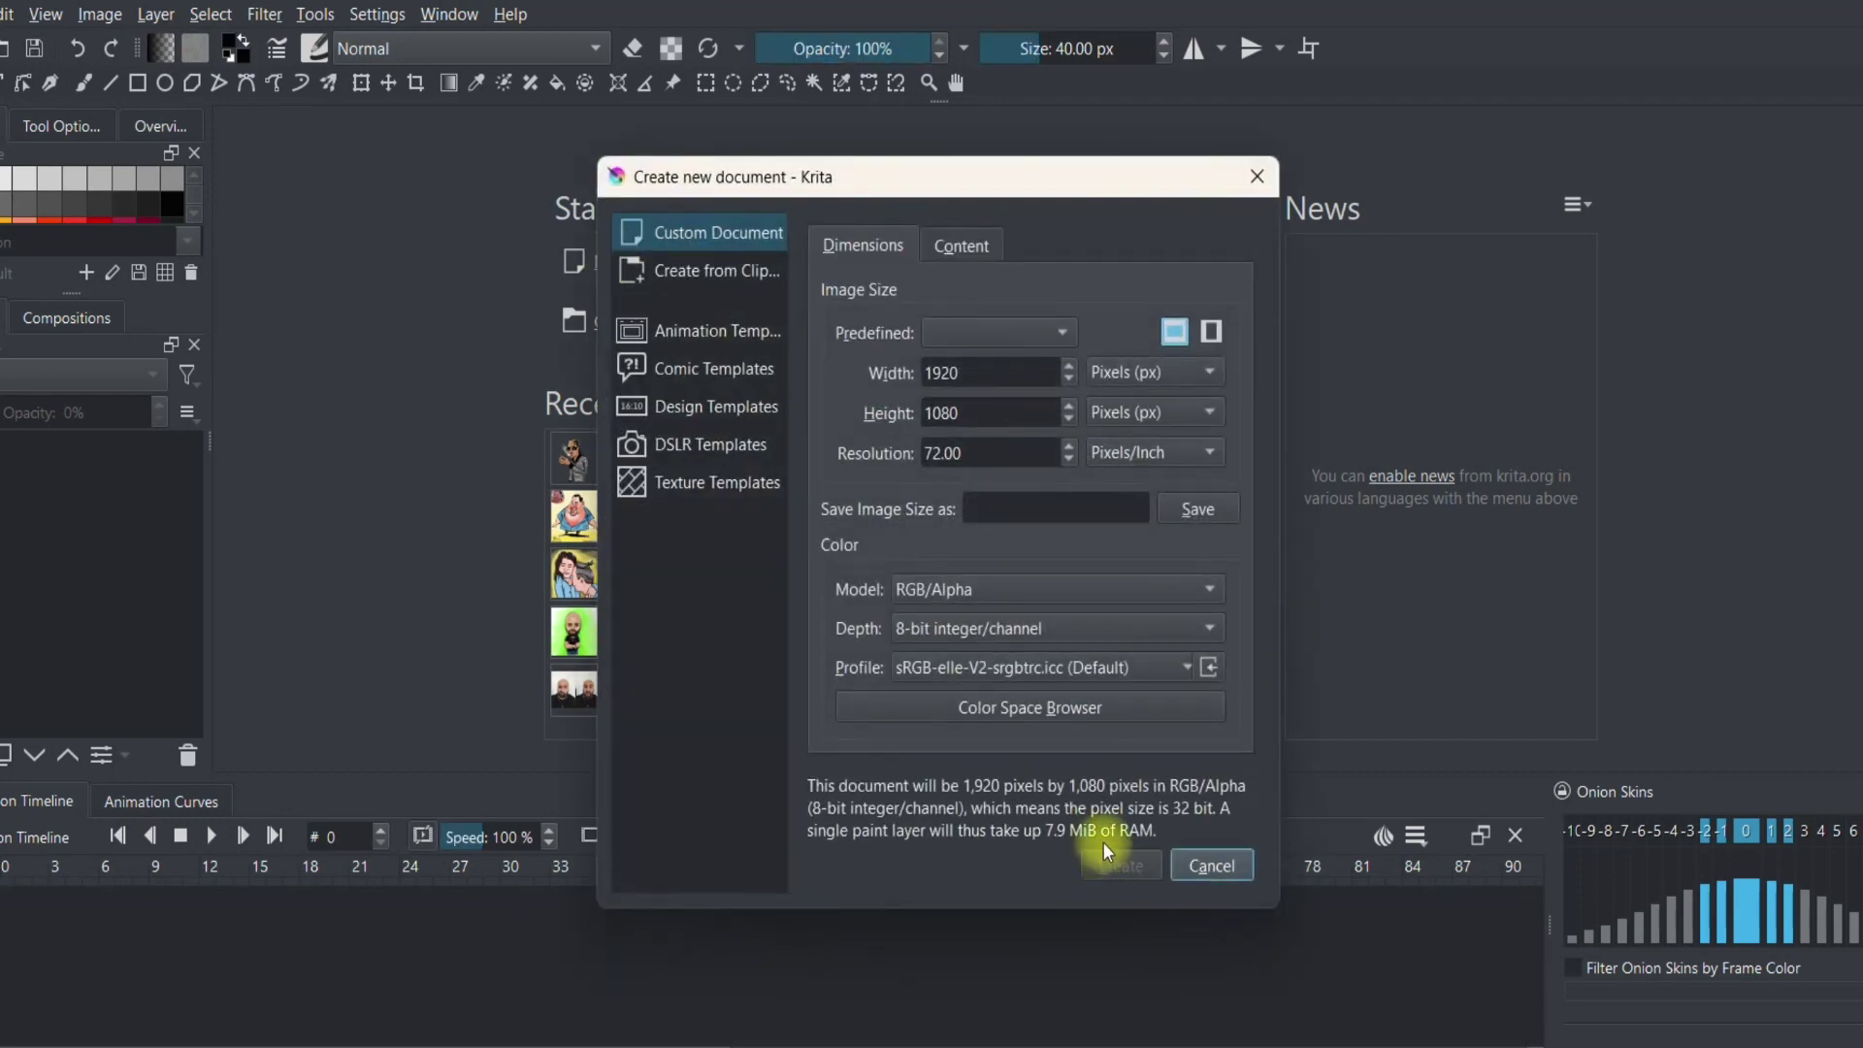
key("Escape")
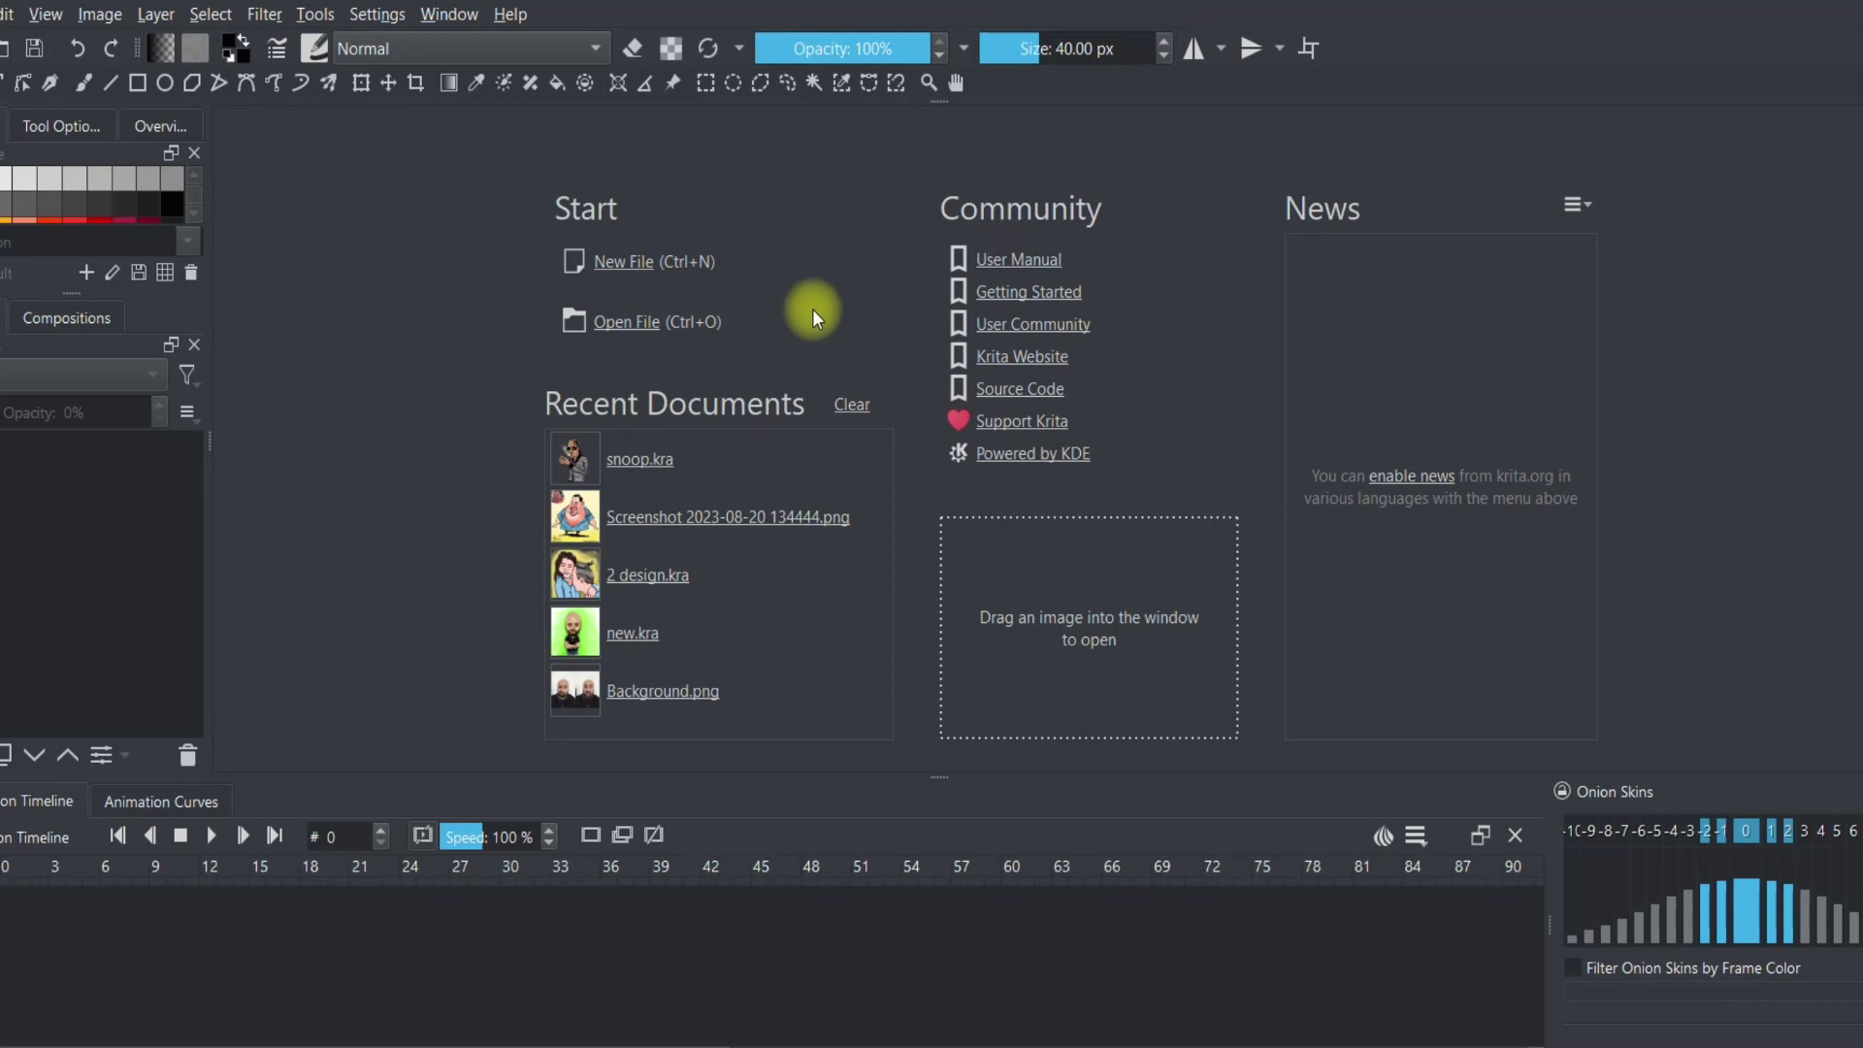
Step: Create a new 1920 × 1080 px RGB/Alpha document at 72 pixels/inch and add a paint layer above the background
left_click(582, 260)
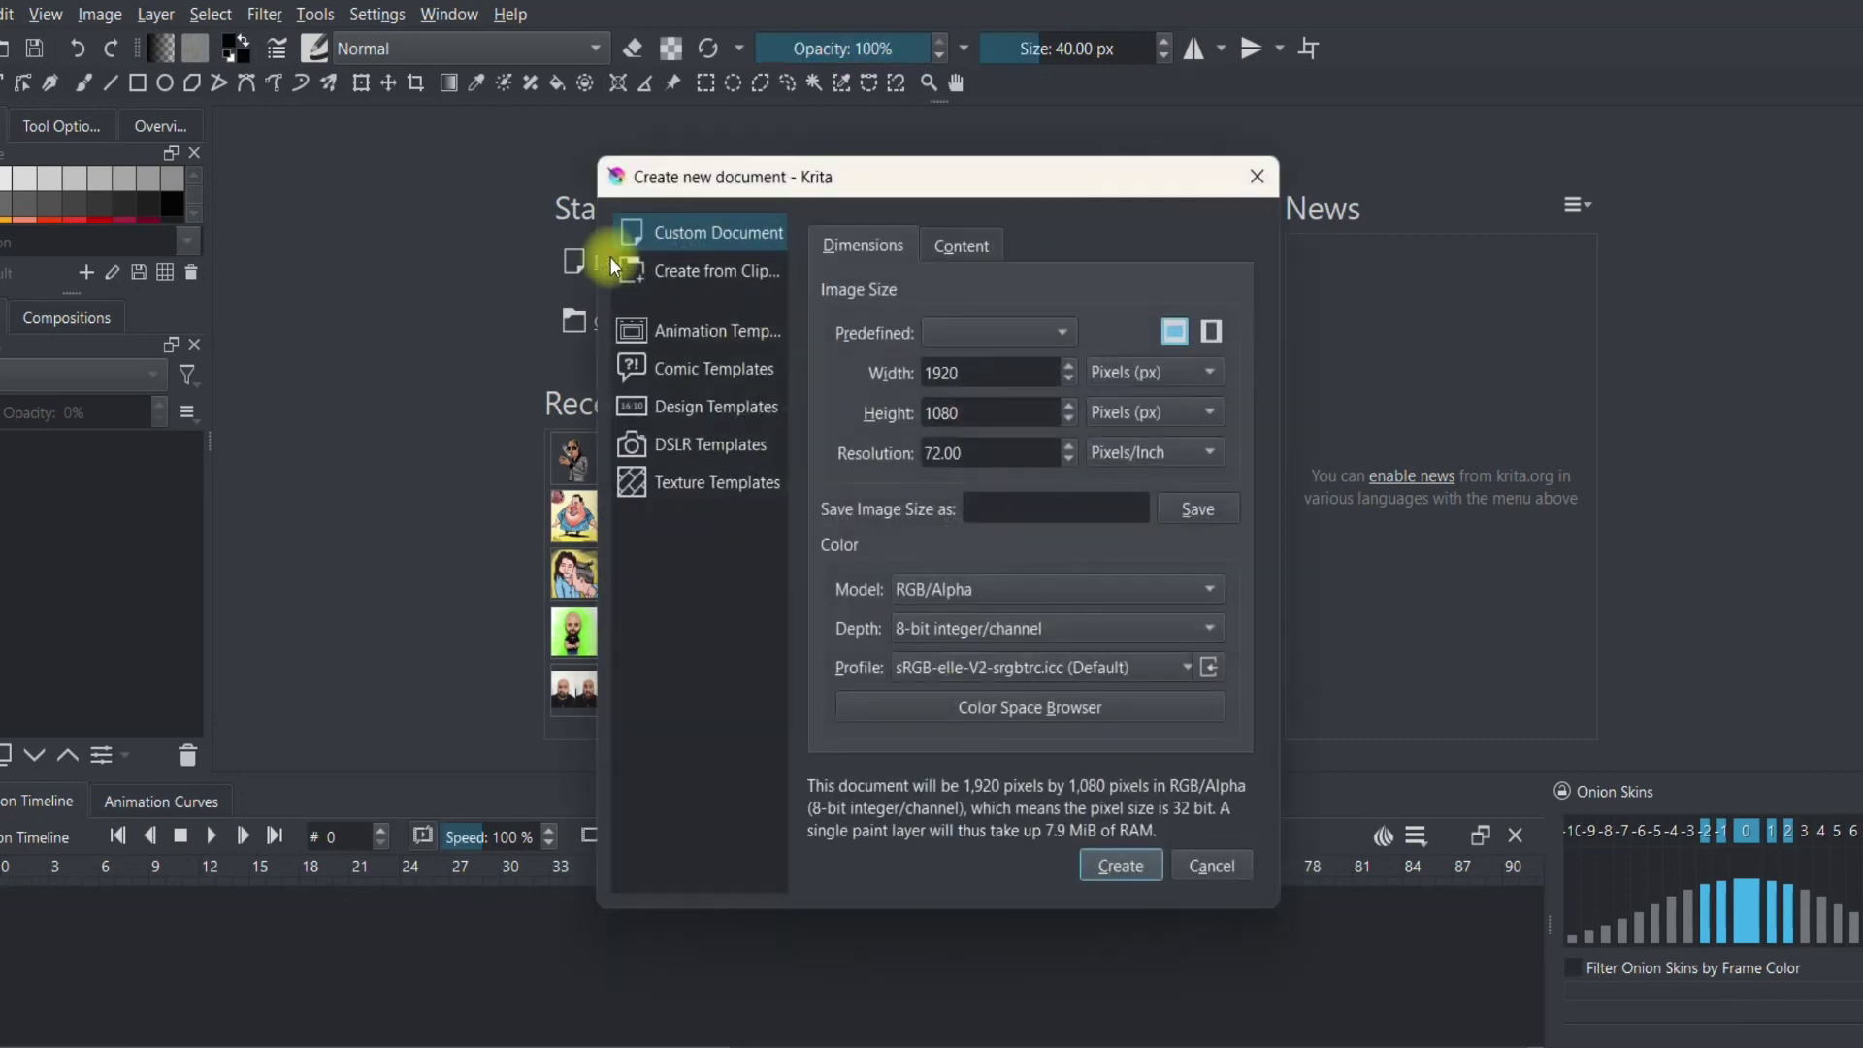
left_click(1111, 868)
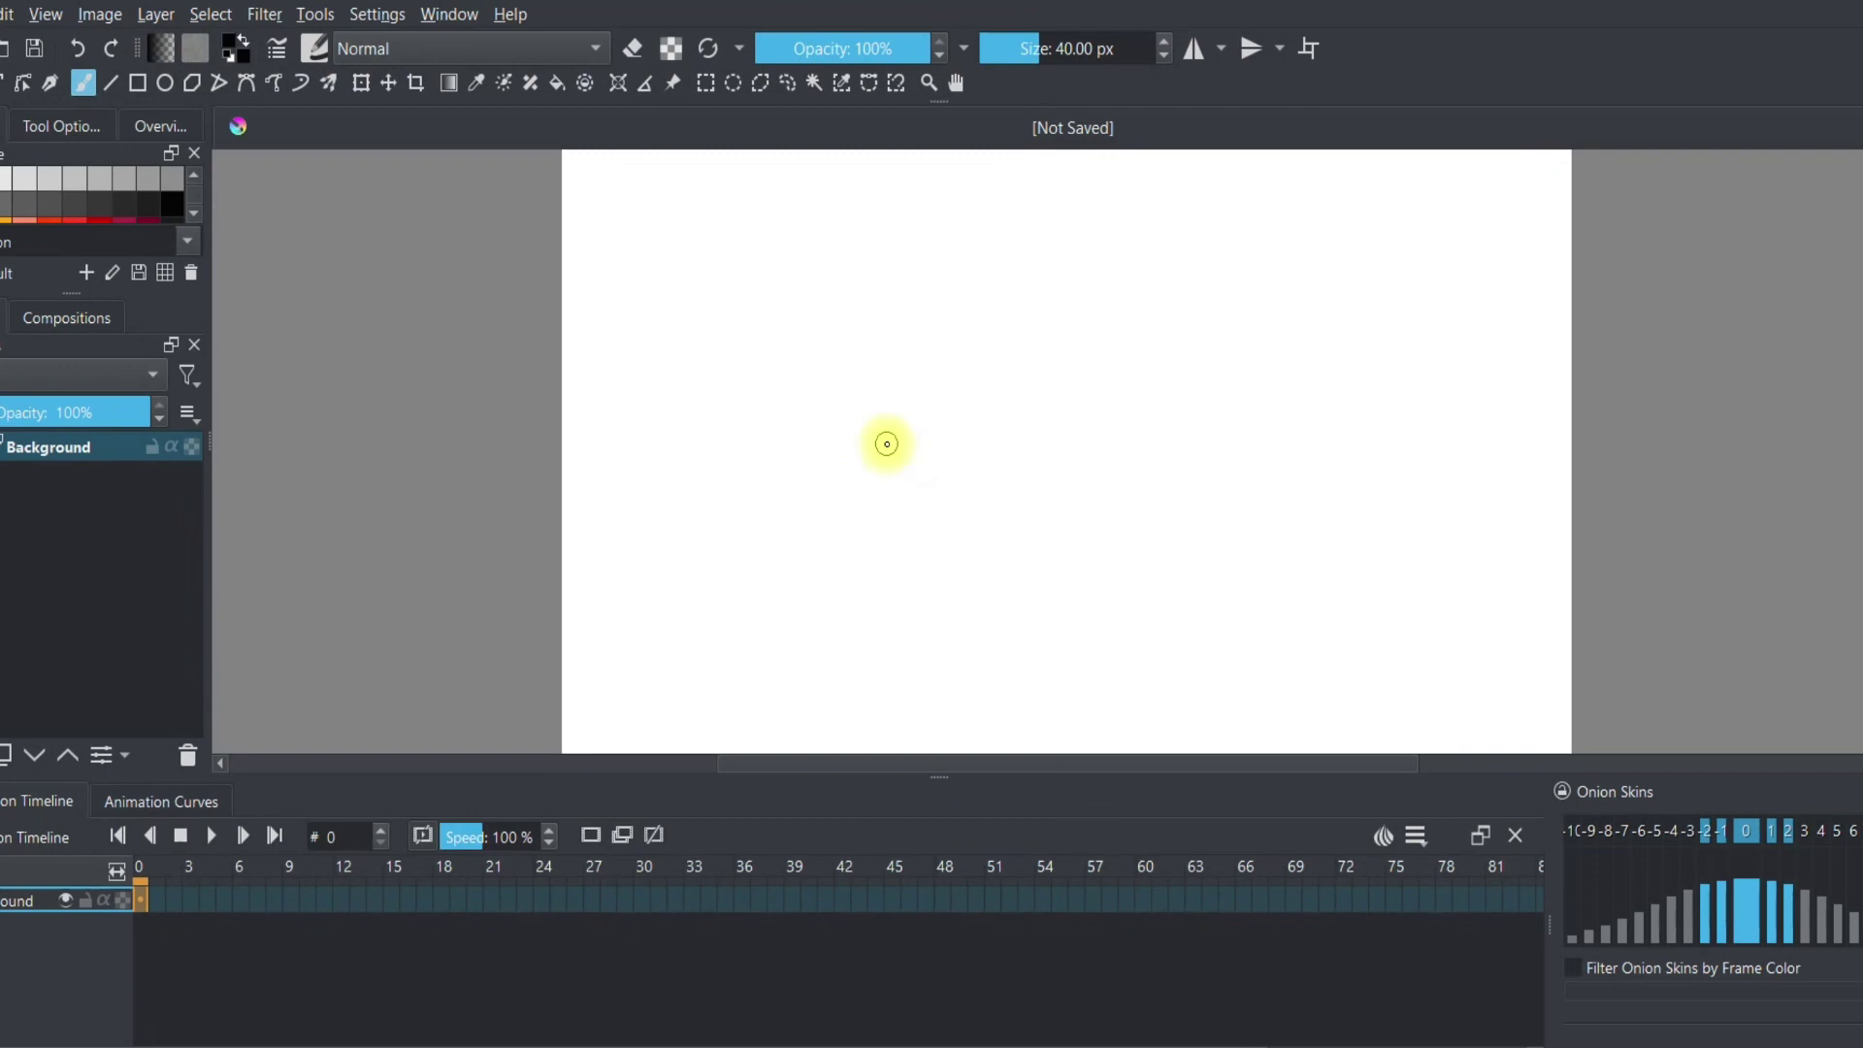
right_click(29, 899)
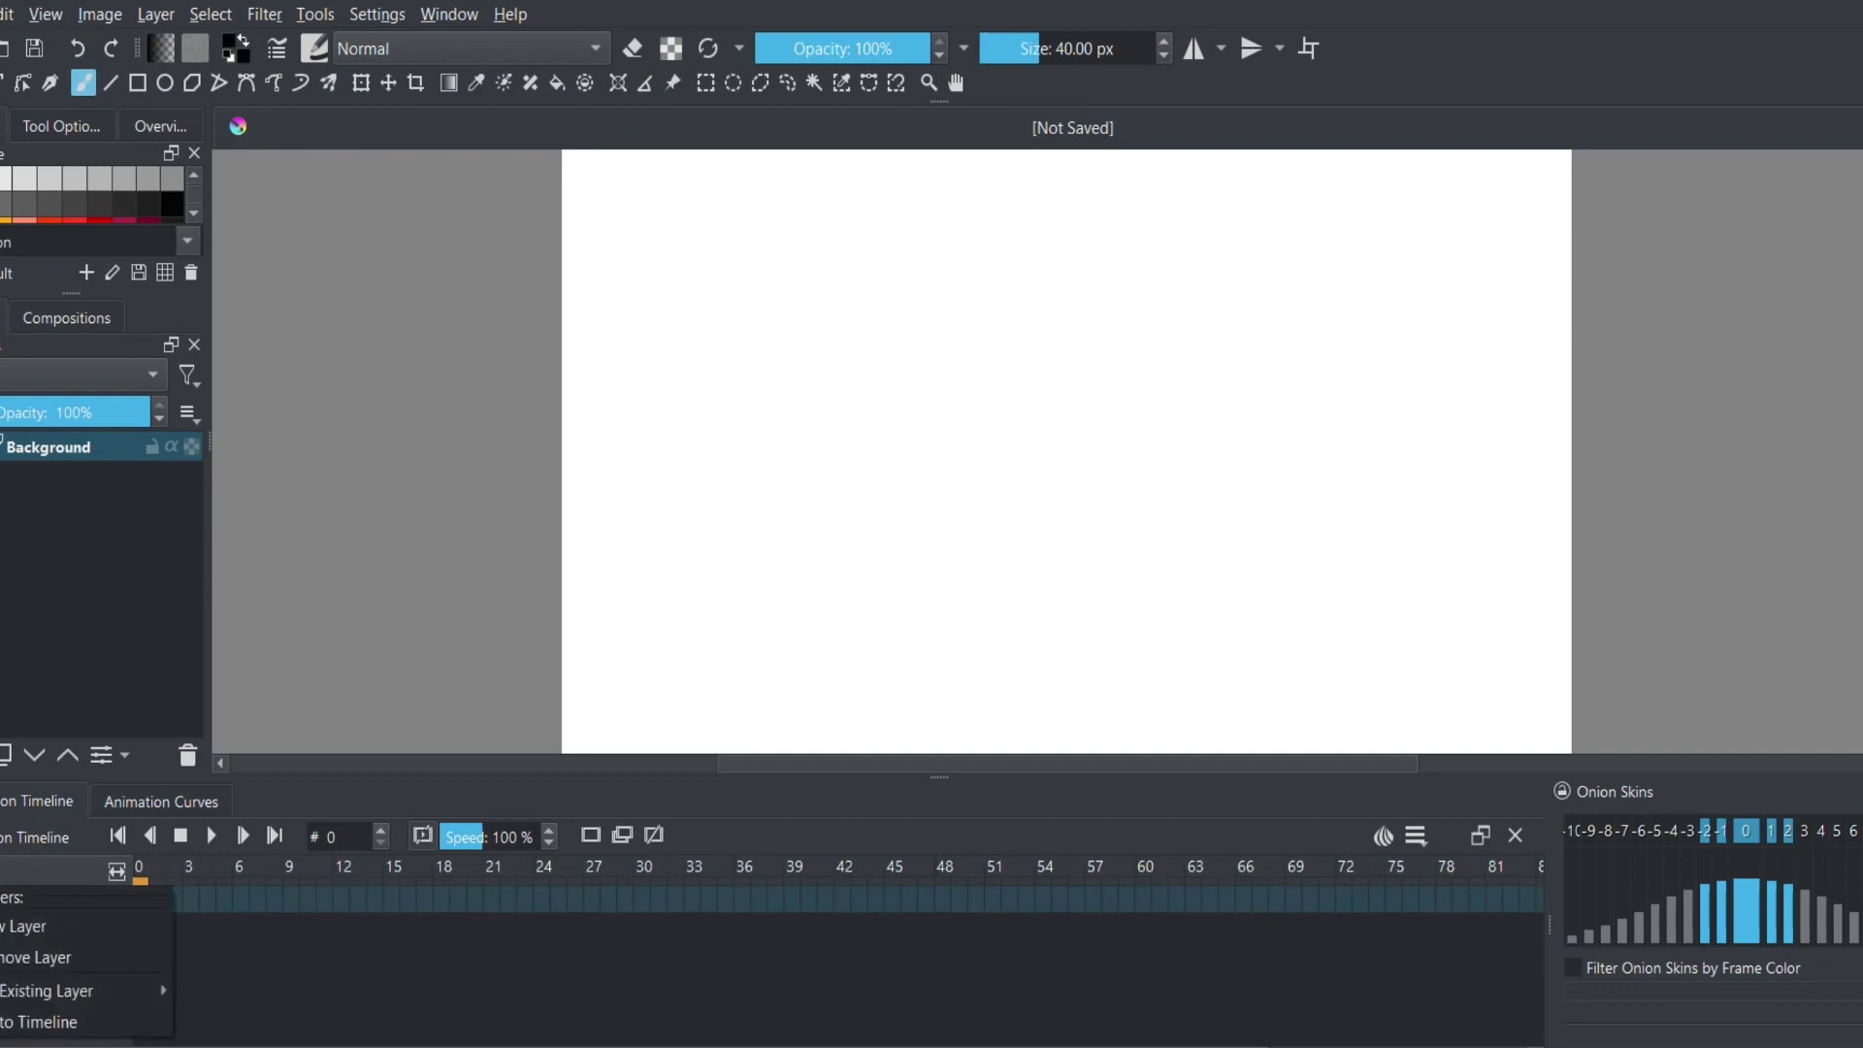
left_click(66, 918)
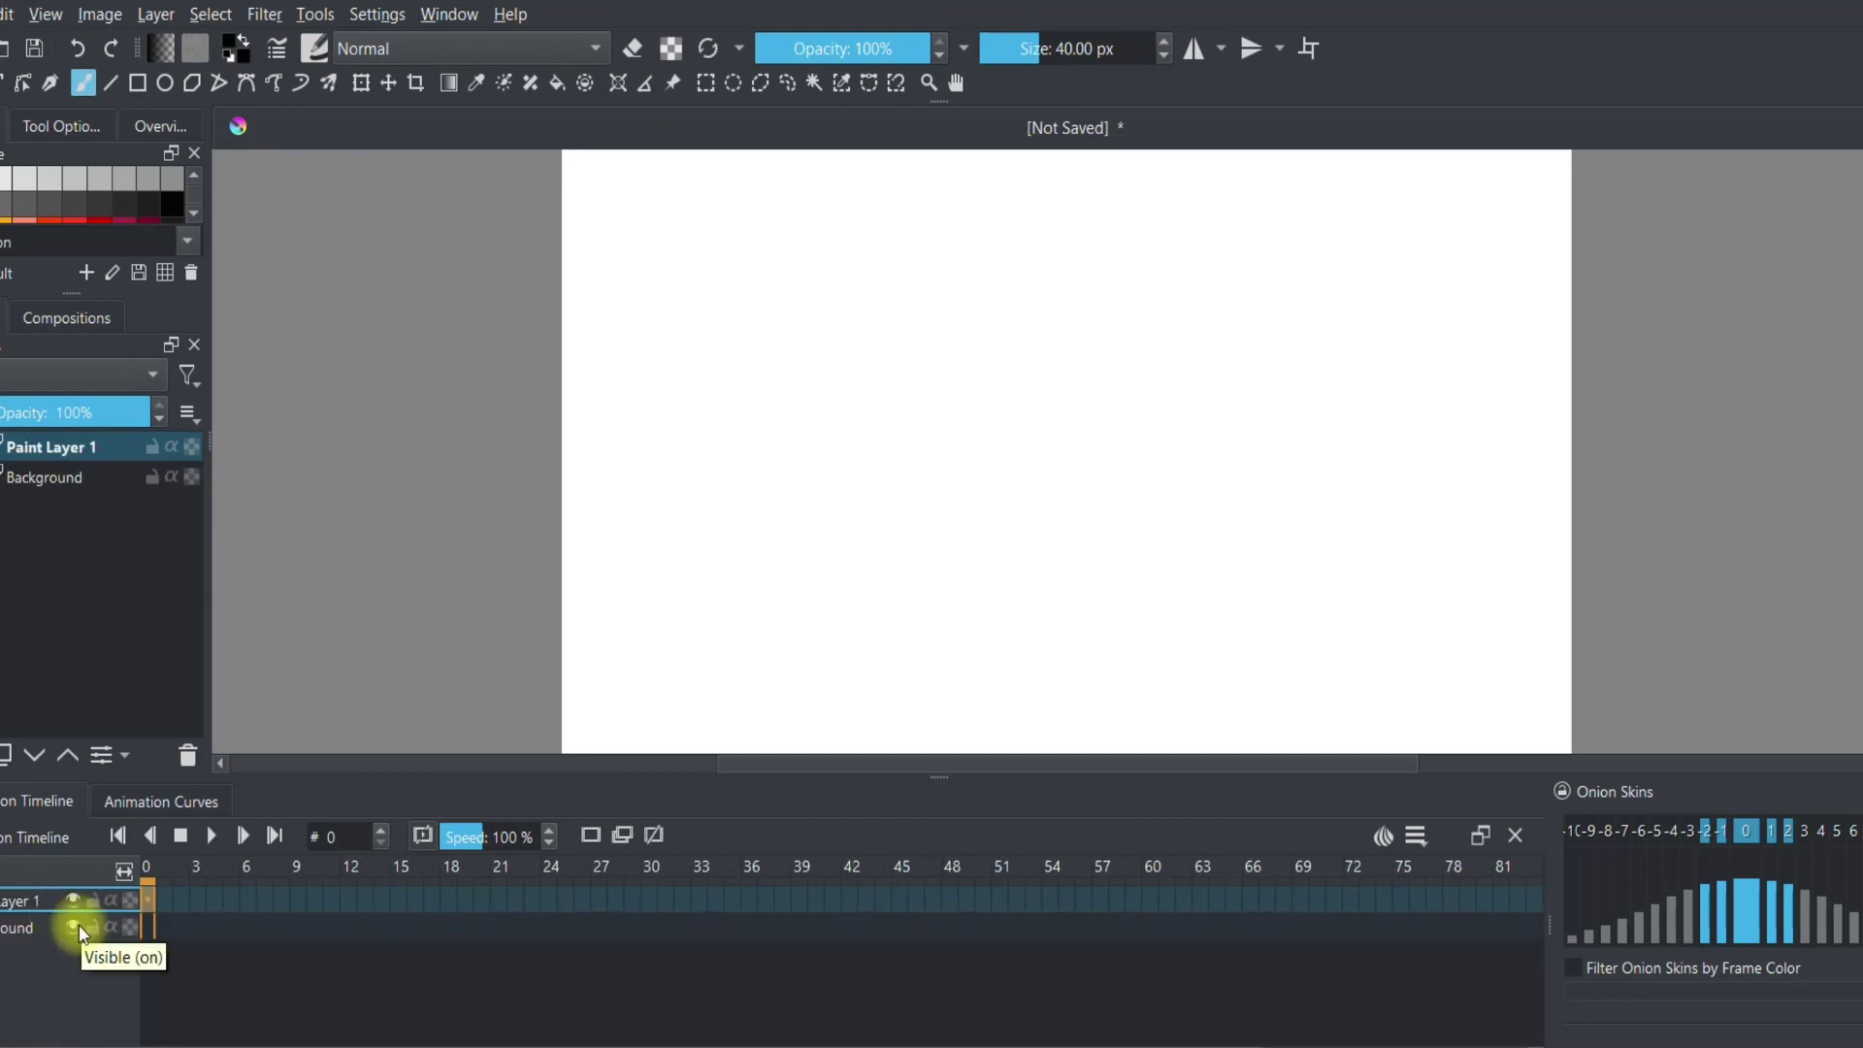
Step: Set the brush size to 10.70 px and sketch a cartoon head with a cap and large overlapping eyes near the canvas's upper middle
mouse_move(1073, 46)
left_mouse_down()
mouse_move(1143, 33)
mouse_move(997, 50)
mouse_move(1158, 42)
mouse_move(977, 50)
mouse_move(1014, 44)
left_mouse_up()
scroll(1164, 45, "up", 3)
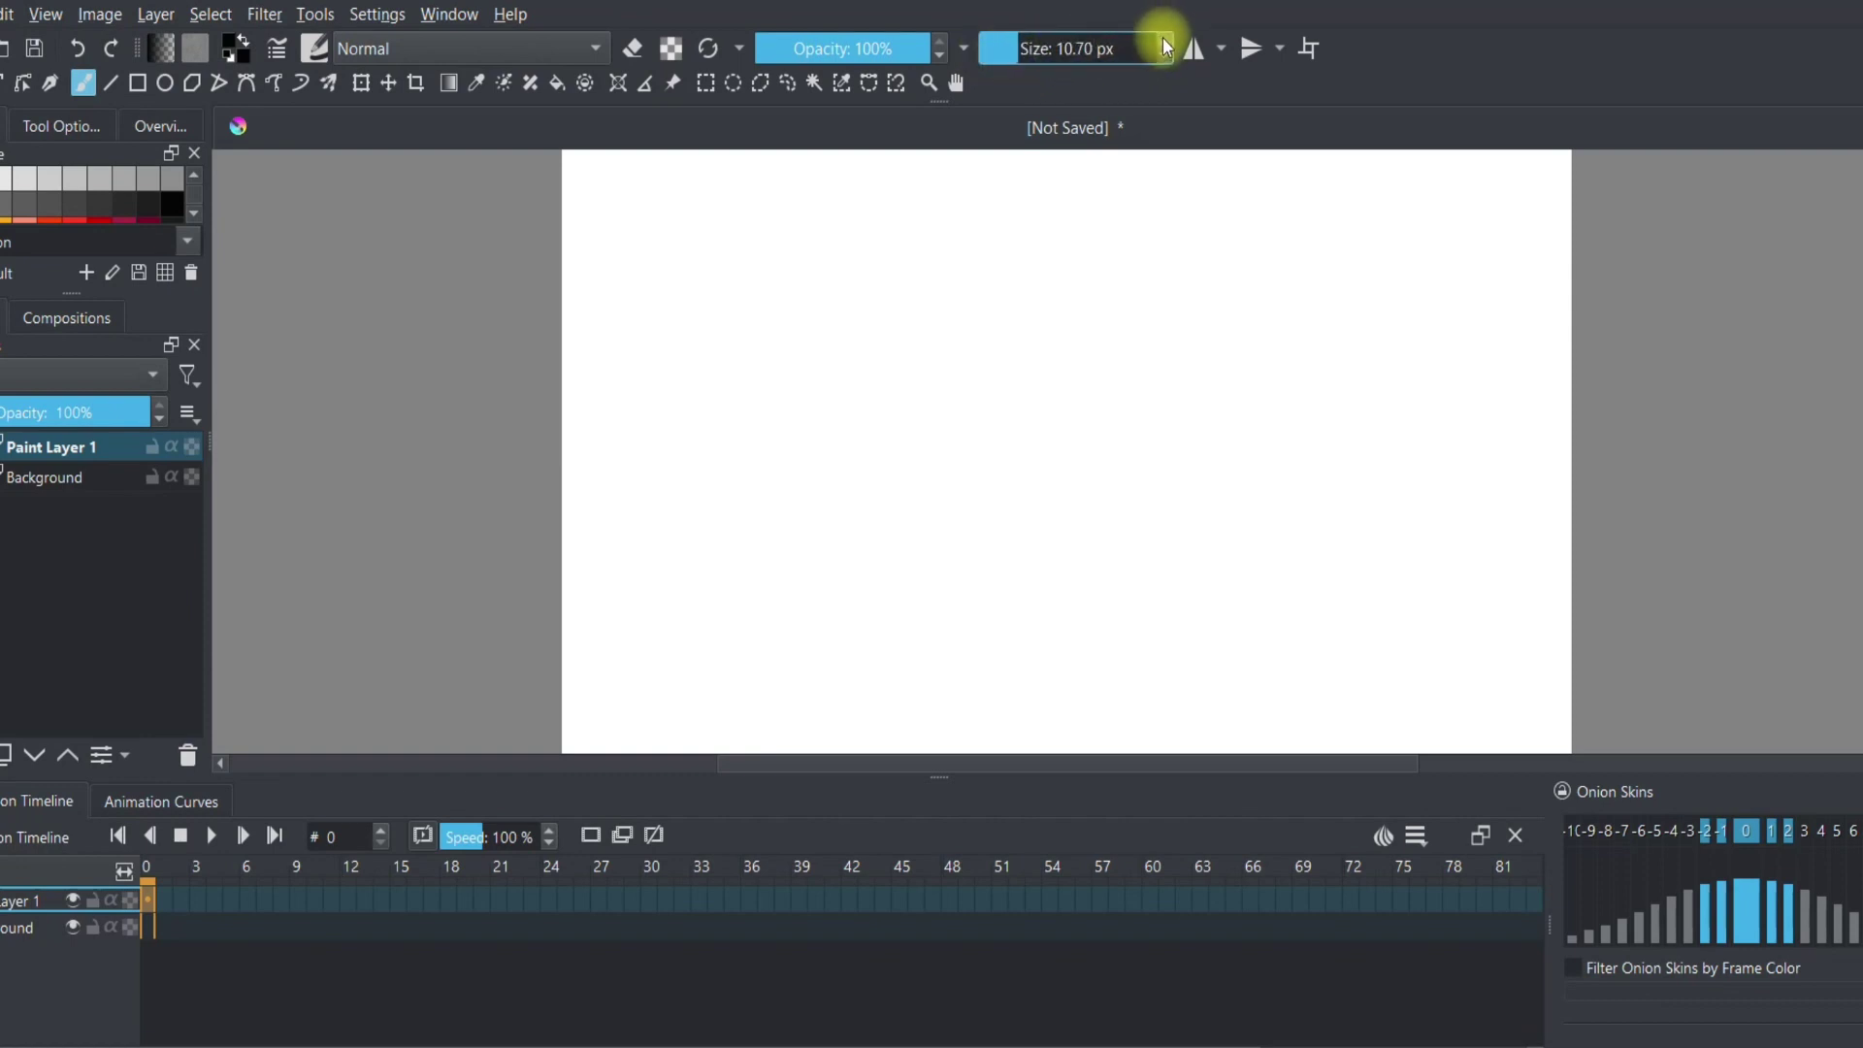
mouse_move(986, 281)
left_mouse_down()
mouse_move(986, 370)
mouse_move(1039, 404)
mouse_move(1089, 316)
mouse_move(1090, 271)
mouse_move(1031, 229)
mouse_move(986, 281)
left_mouse_up()
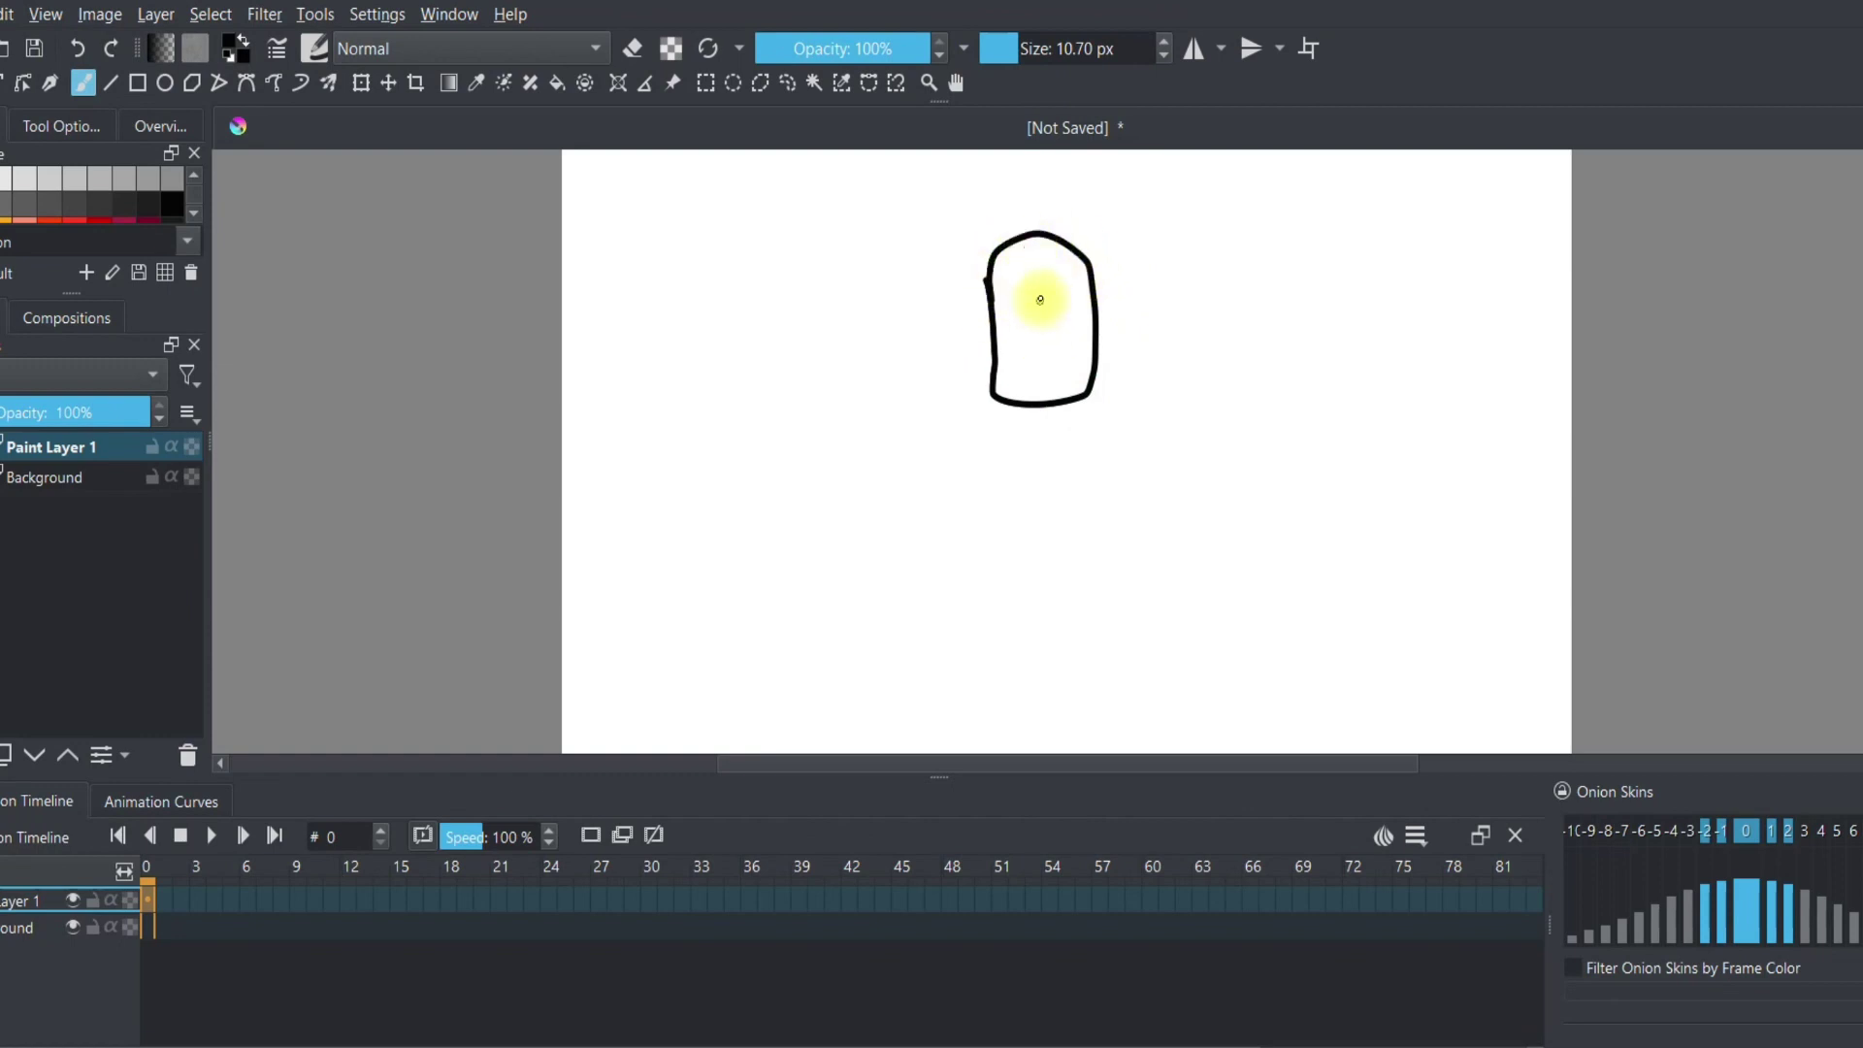
mouse_move(990, 299)
left_mouse_down()
mouse_move(1084, 249)
mouse_move(1016, 248)
mouse_move(976, 275)
mouse_move(1100, 250)
mouse_move(1033, 303)
mouse_move(1064, 342)
mouse_move(1074, 321)
mouse_move(1113, 323)
mouse_move(1088, 346)
mouse_move(1113, 304)
mouse_move(1067, 315)
mouse_move(1029, 283)
mouse_move(1041, 342)
mouse_move(1094, 285)
left_mouse_up()
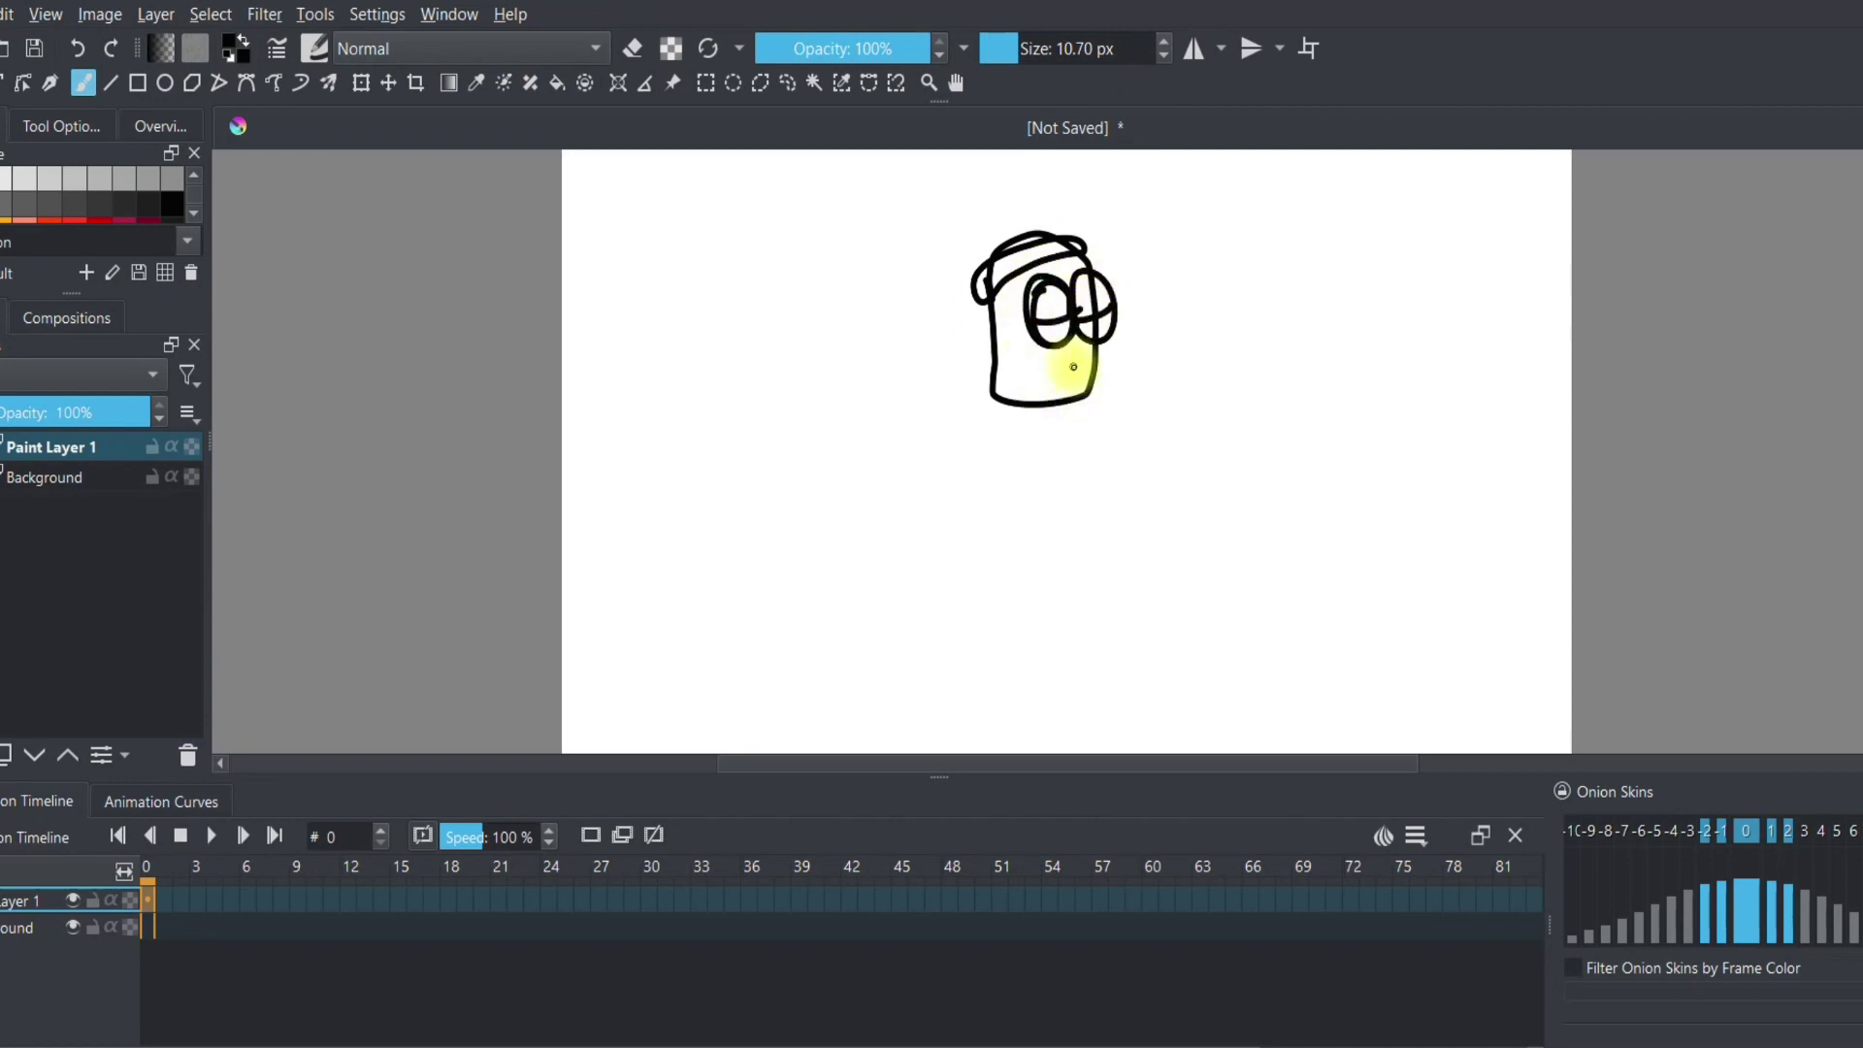
Step: Complete the rough character with a nose, smile, pear-shaped torso, legs with feet, bent arms, pupils and an ear
mouse_move(1065, 351)
left_mouse_down()
mouse_move(1108, 364)
mouse_move(1072, 333)
mouse_move(1079, 397)
mouse_move(1019, 378)
mouse_move(1059, 382)
mouse_move(1060, 402)
mouse_move(982, 549)
mouse_move(1052, 524)
mouse_move(991, 398)
left_mouse_up()
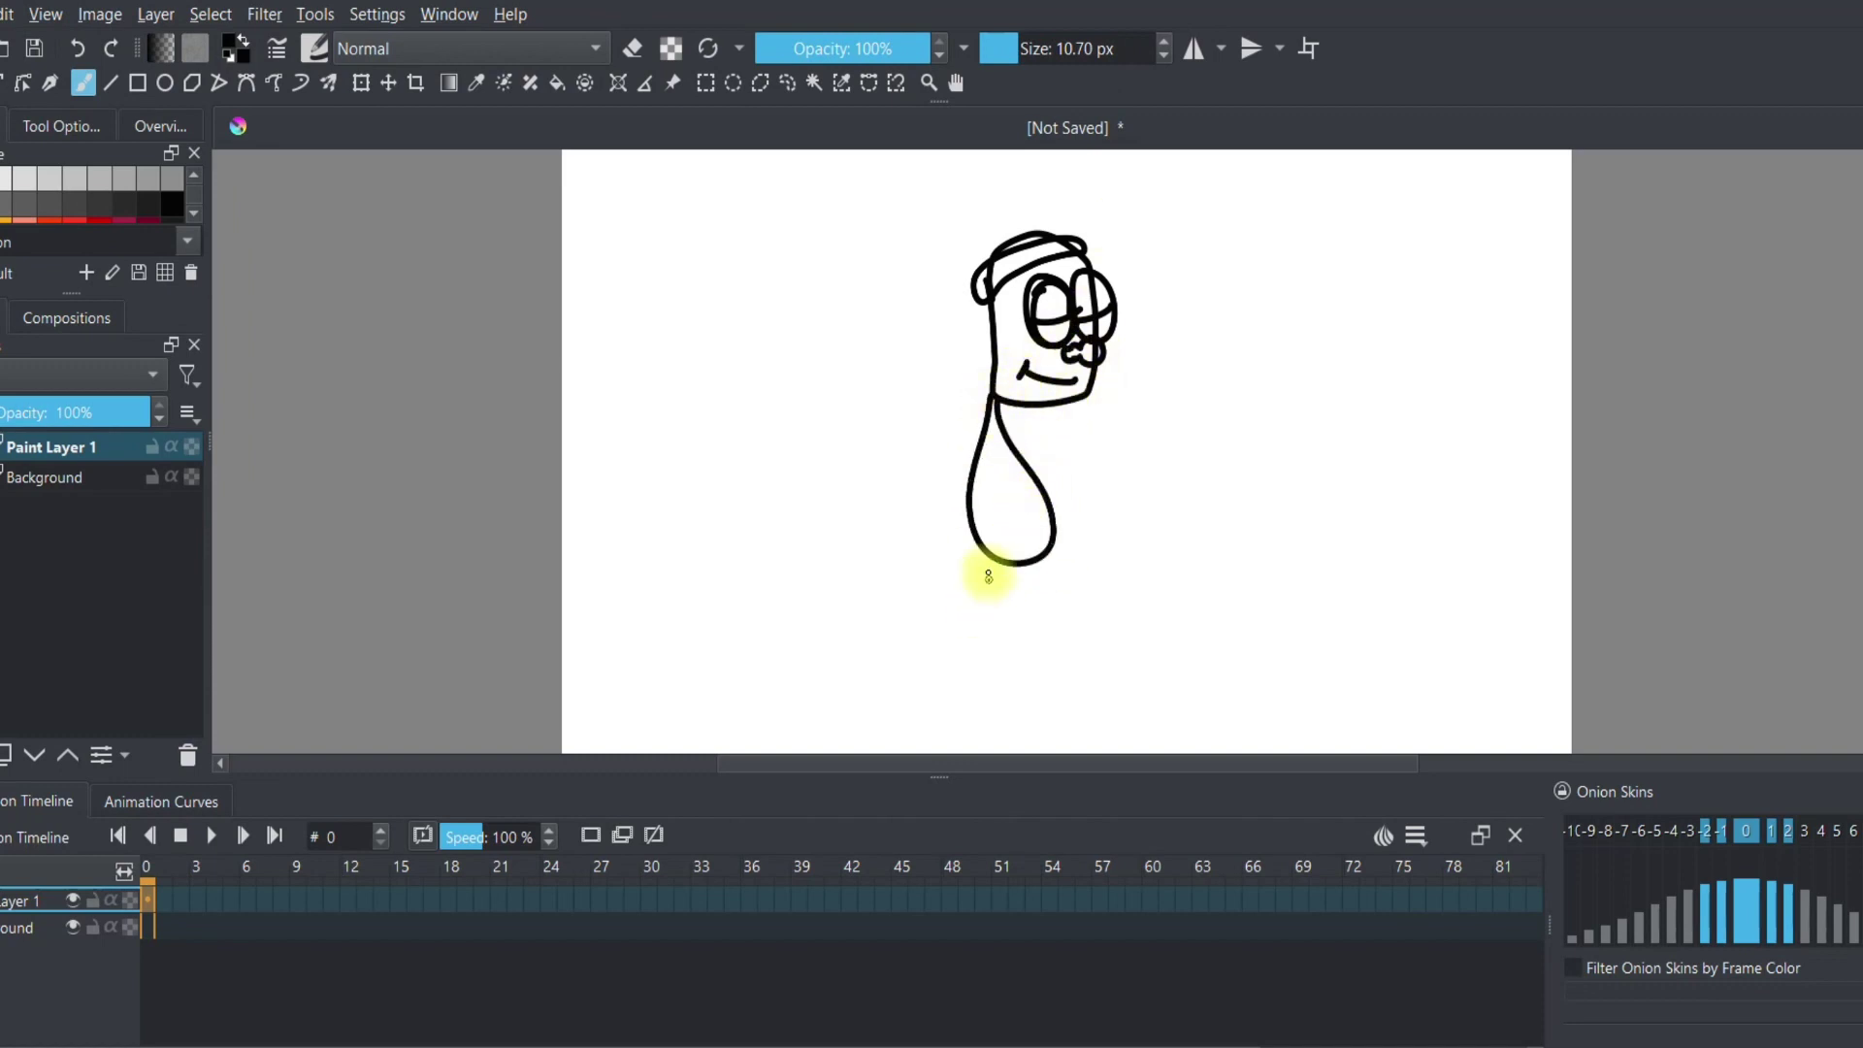
mouse_move(984, 559)
left_mouse_down()
mouse_move(952, 683)
mouse_move(978, 677)
left_mouse_up()
left_click_drag(1032, 566, 1075, 668)
mouse_move(990, 406)
left_mouse_down()
mouse_move(941, 461)
mouse_move(994, 516)
mouse_move(1041, 499)
left_mouse_up()
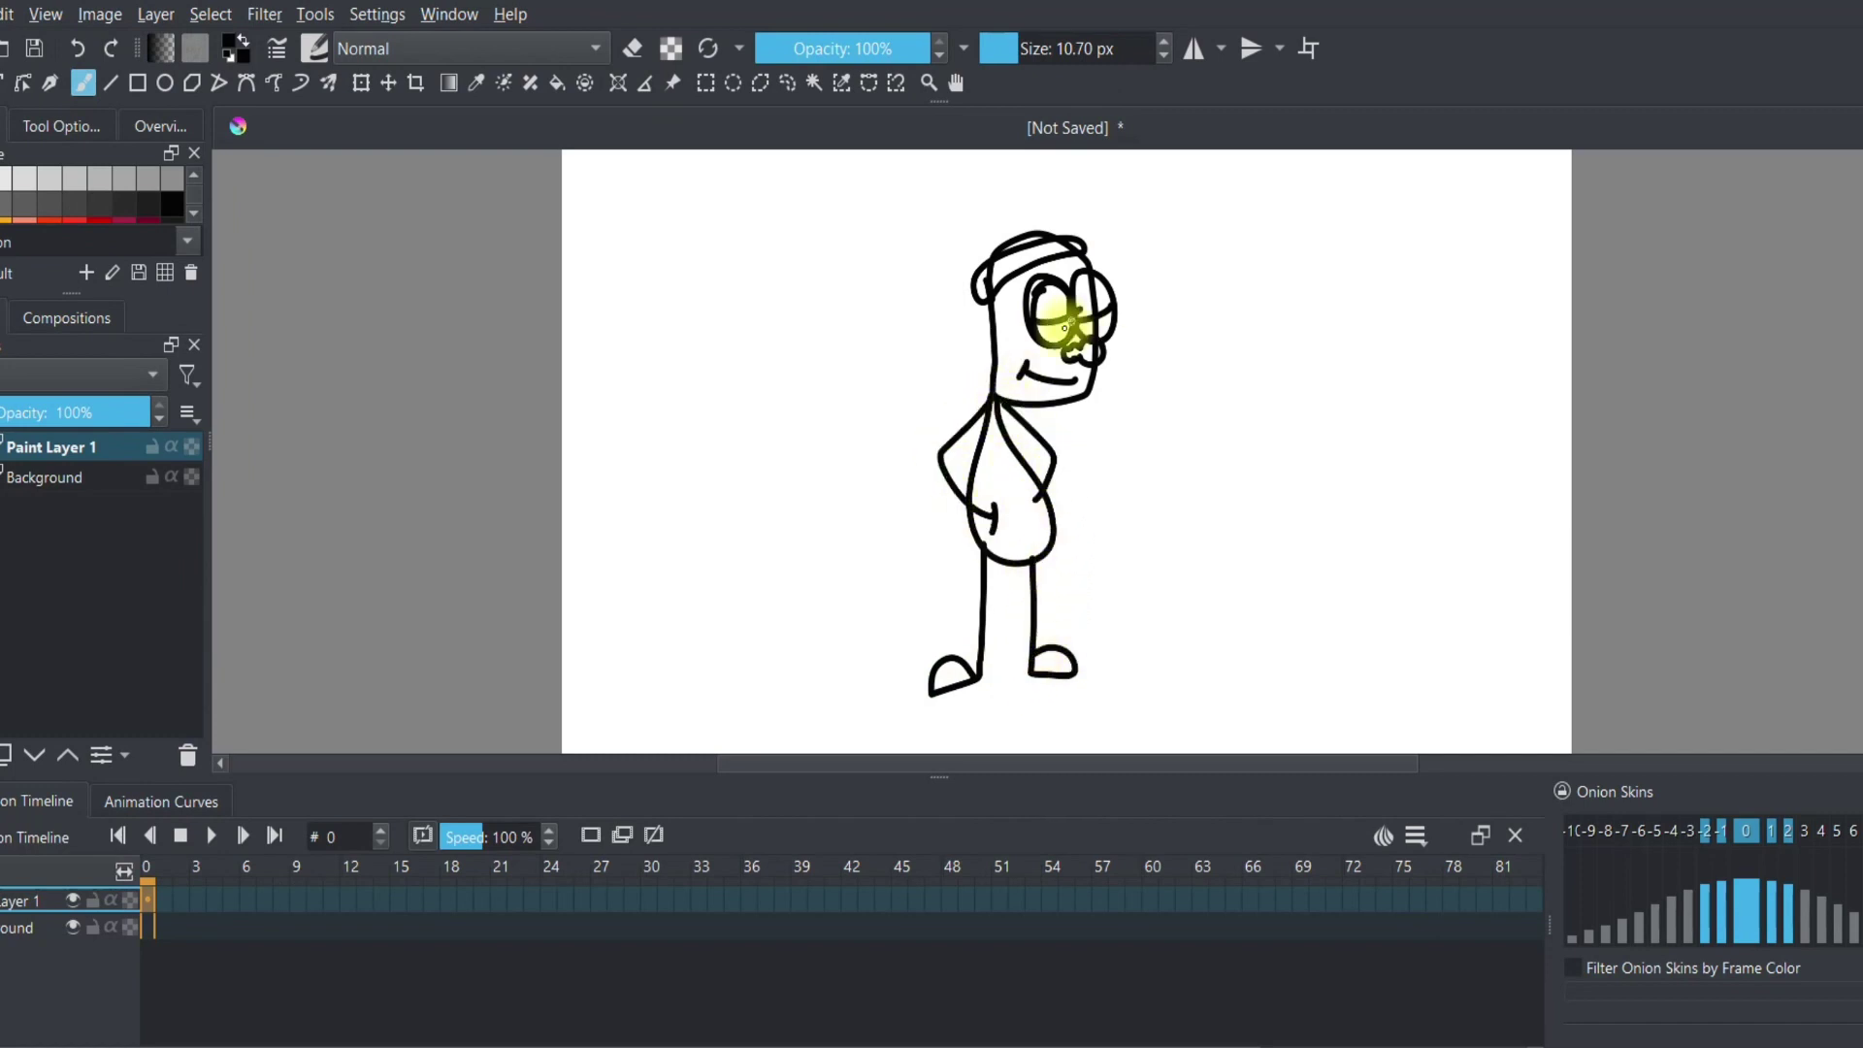
left_click(1057, 333)
left_click(1105, 331)
left_click_drag(980, 293, 986, 346)
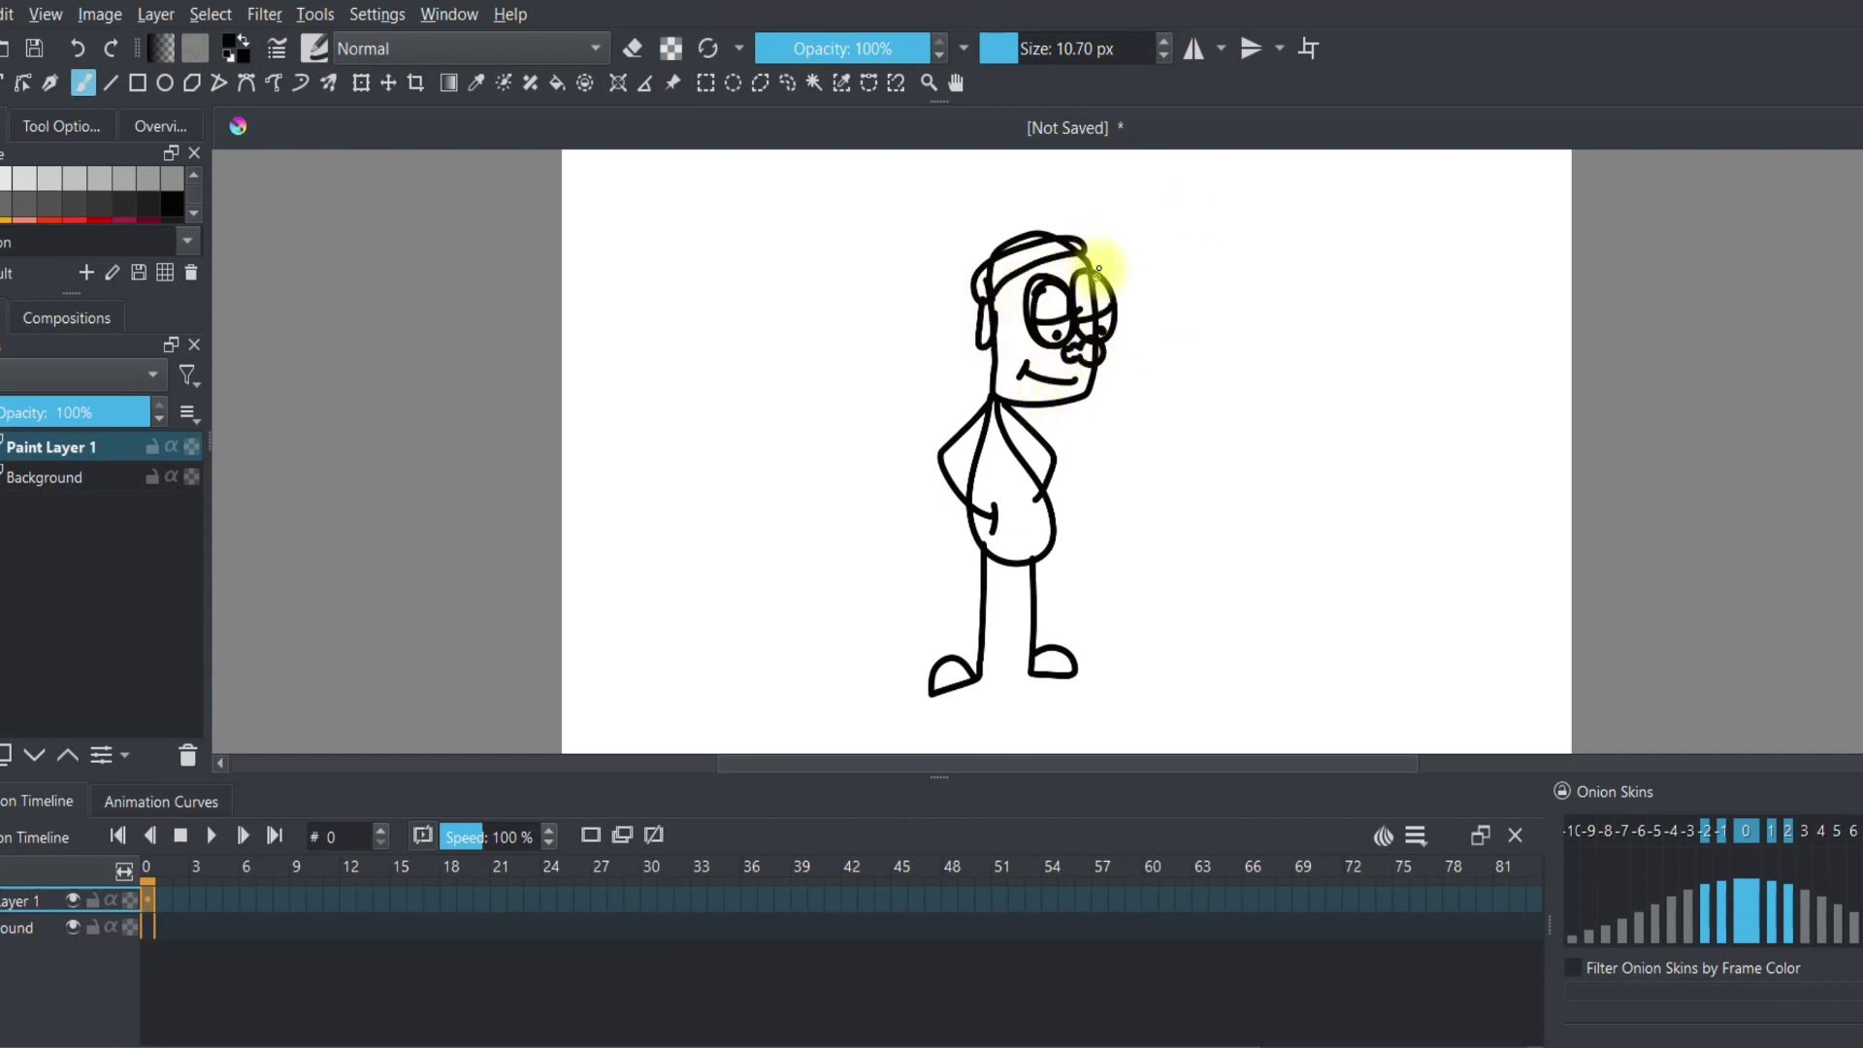
Step: Transform the character sketch to make it slightly narrower, and return to the freehand brush
left_click(388, 82)
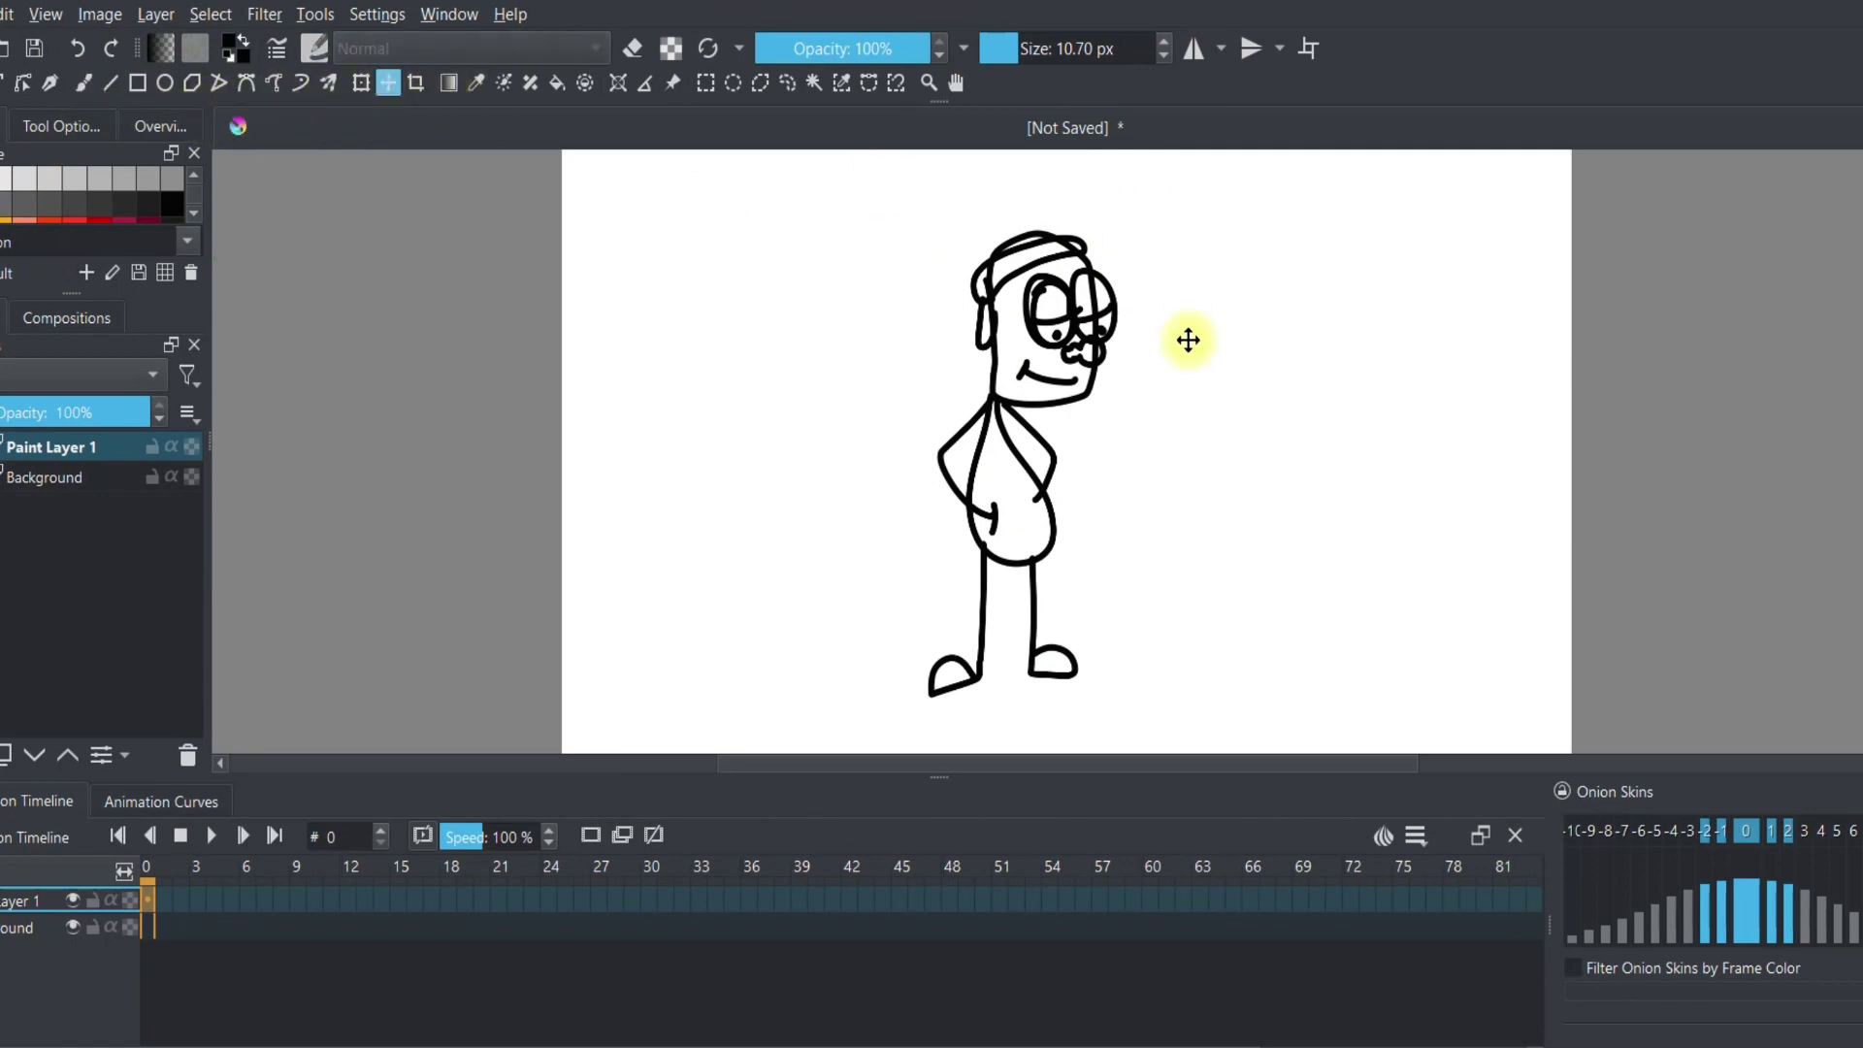
left_click(362, 82)
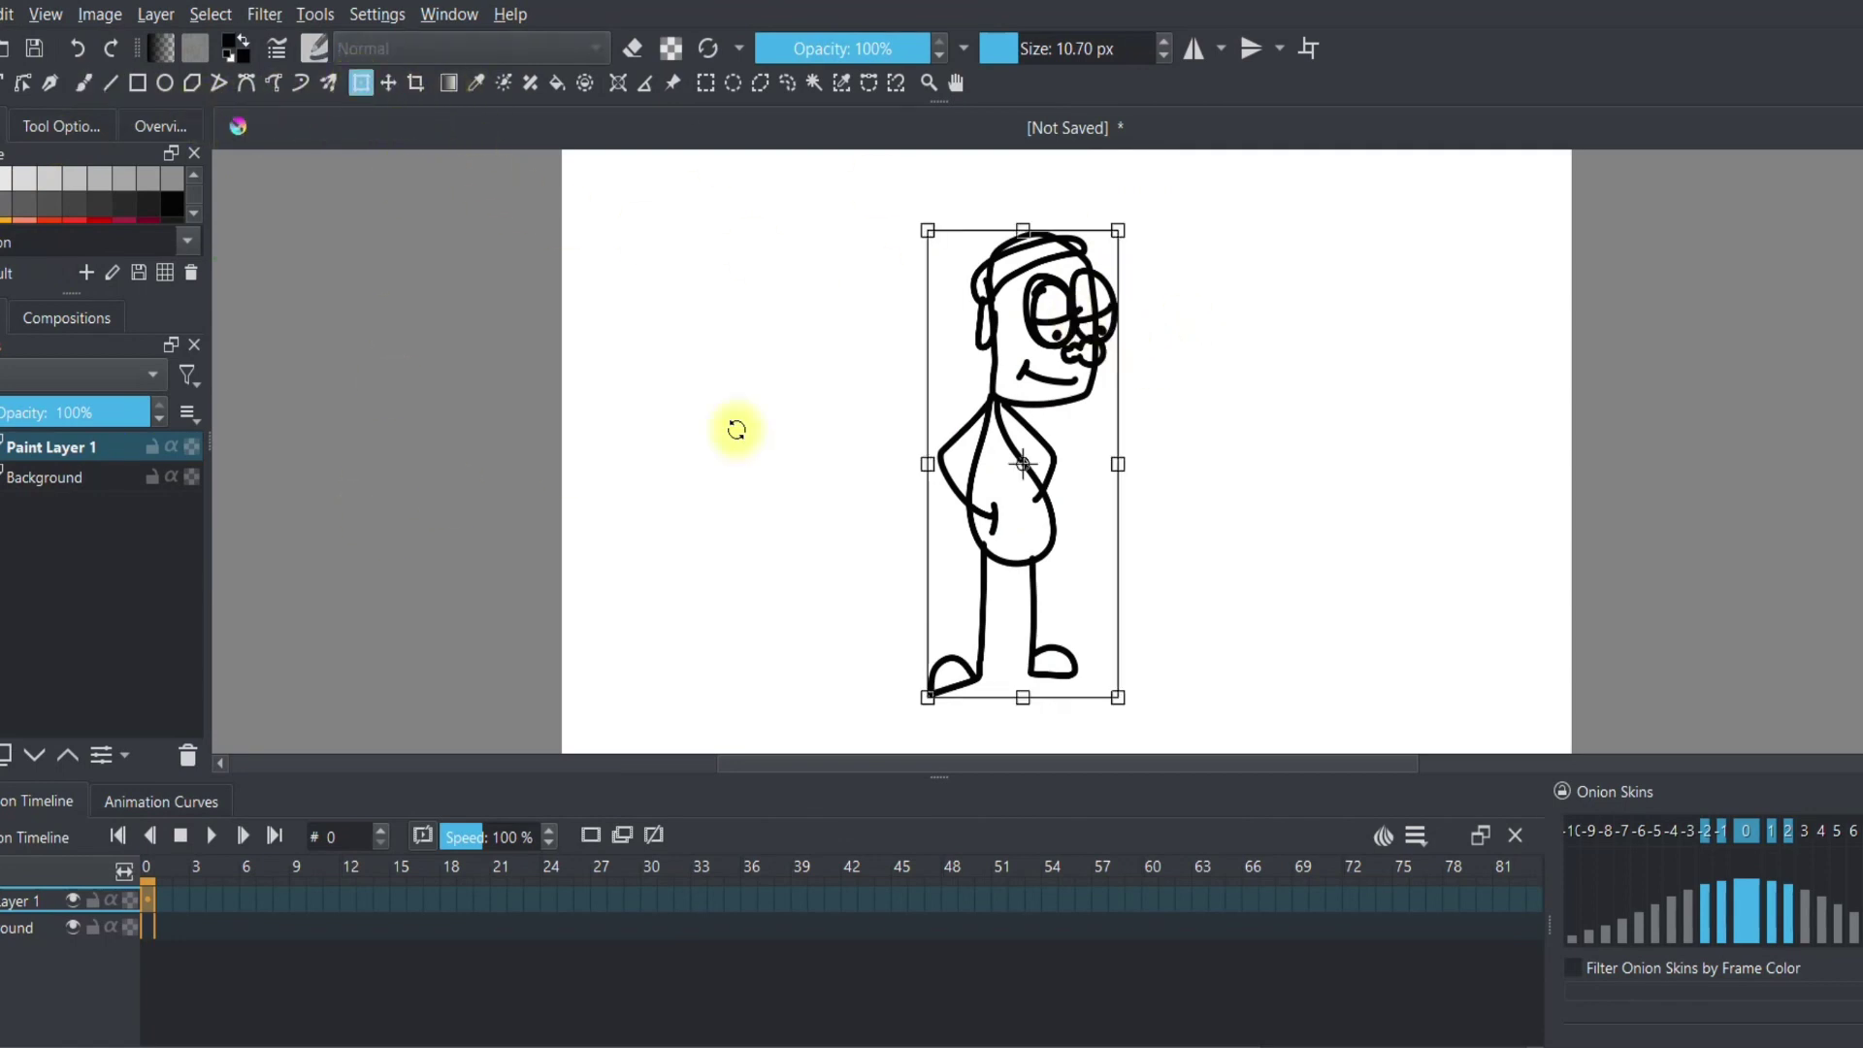
left_click_drag(1116, 466, 1104, 471)
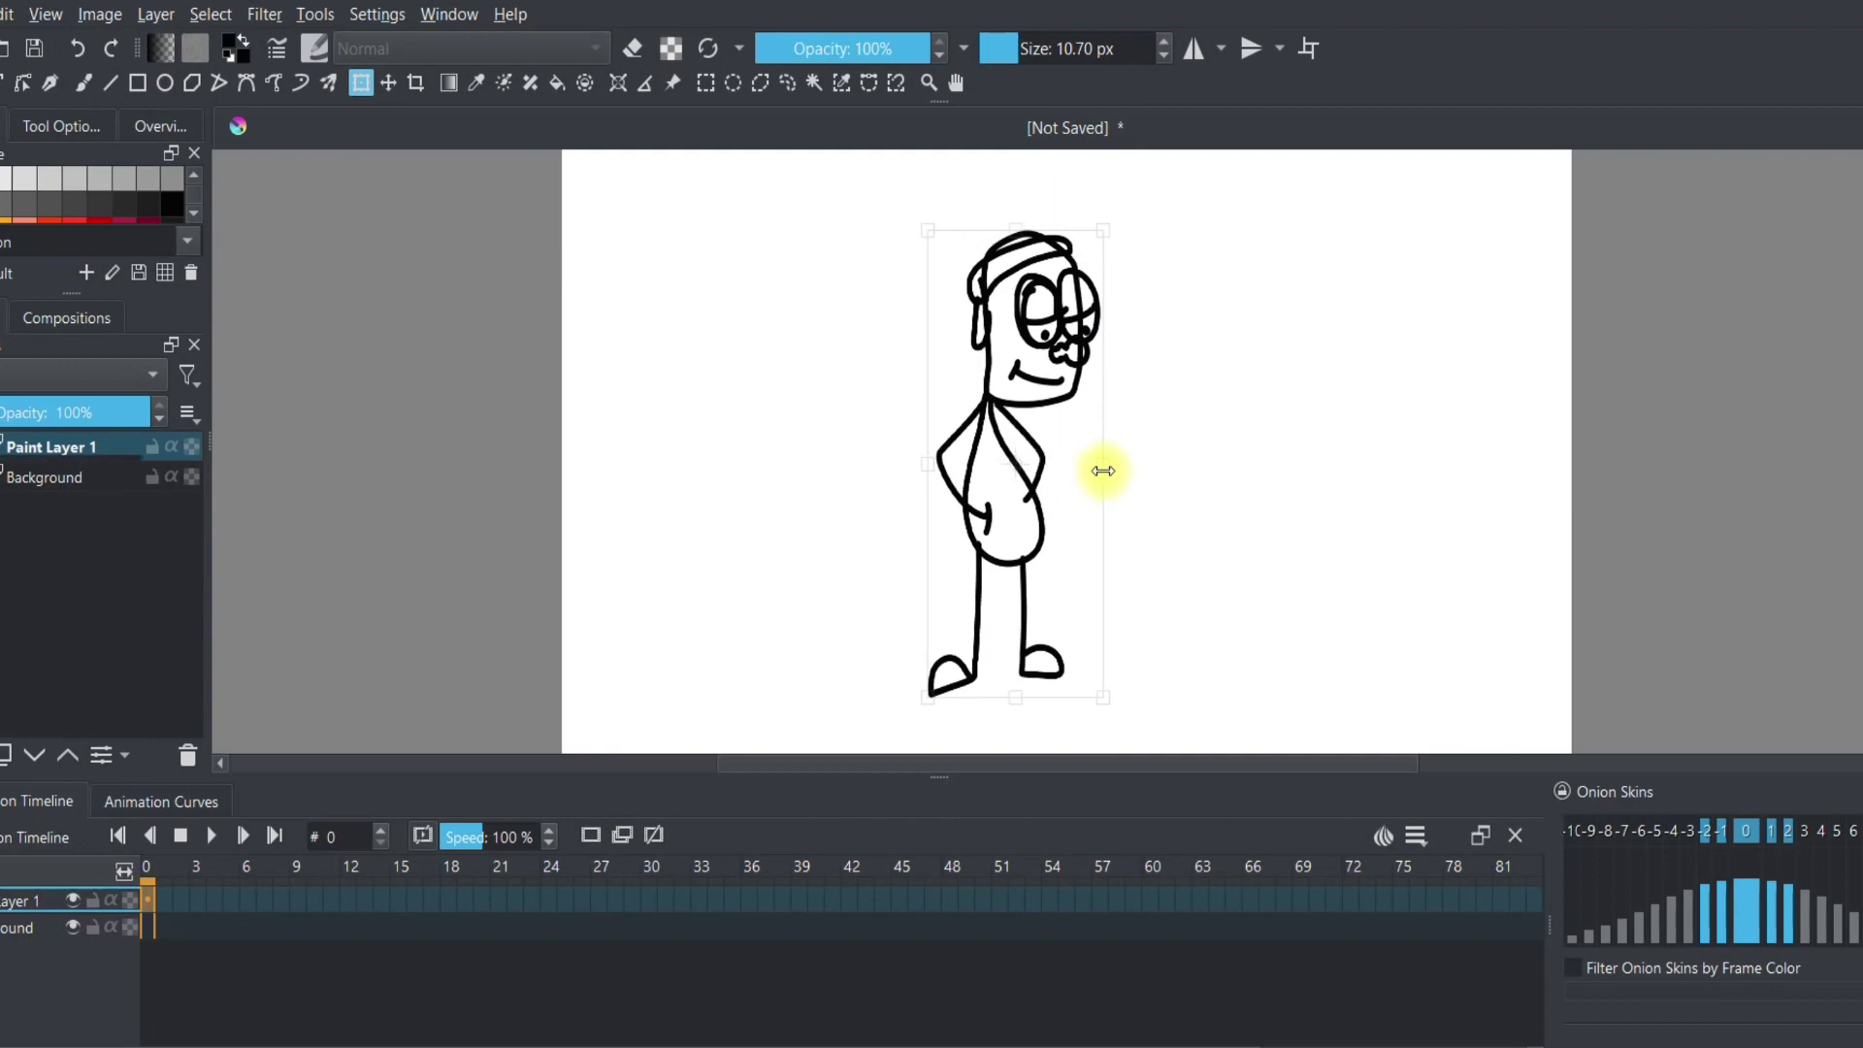
left_click(83, 83)
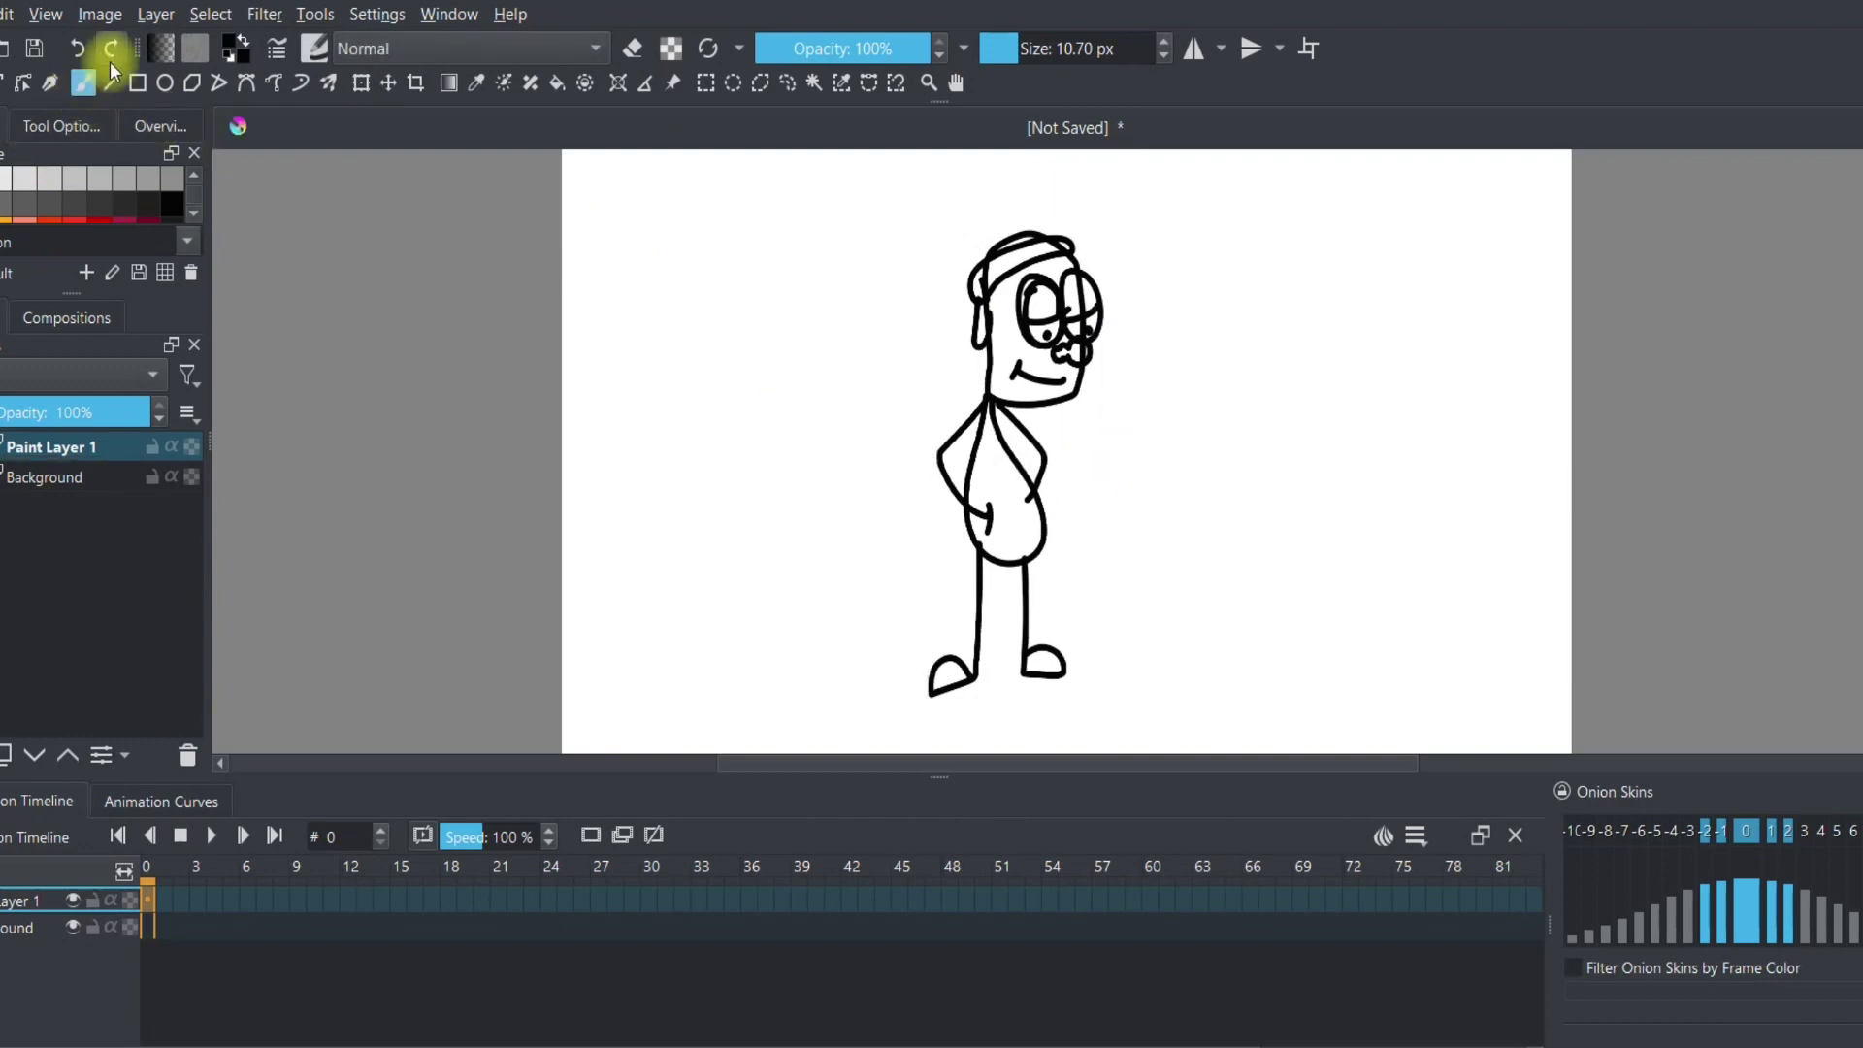
Step: Lower the sketch layer's opacity to 46% and add a new paint layer above it
left_click(35, 412)
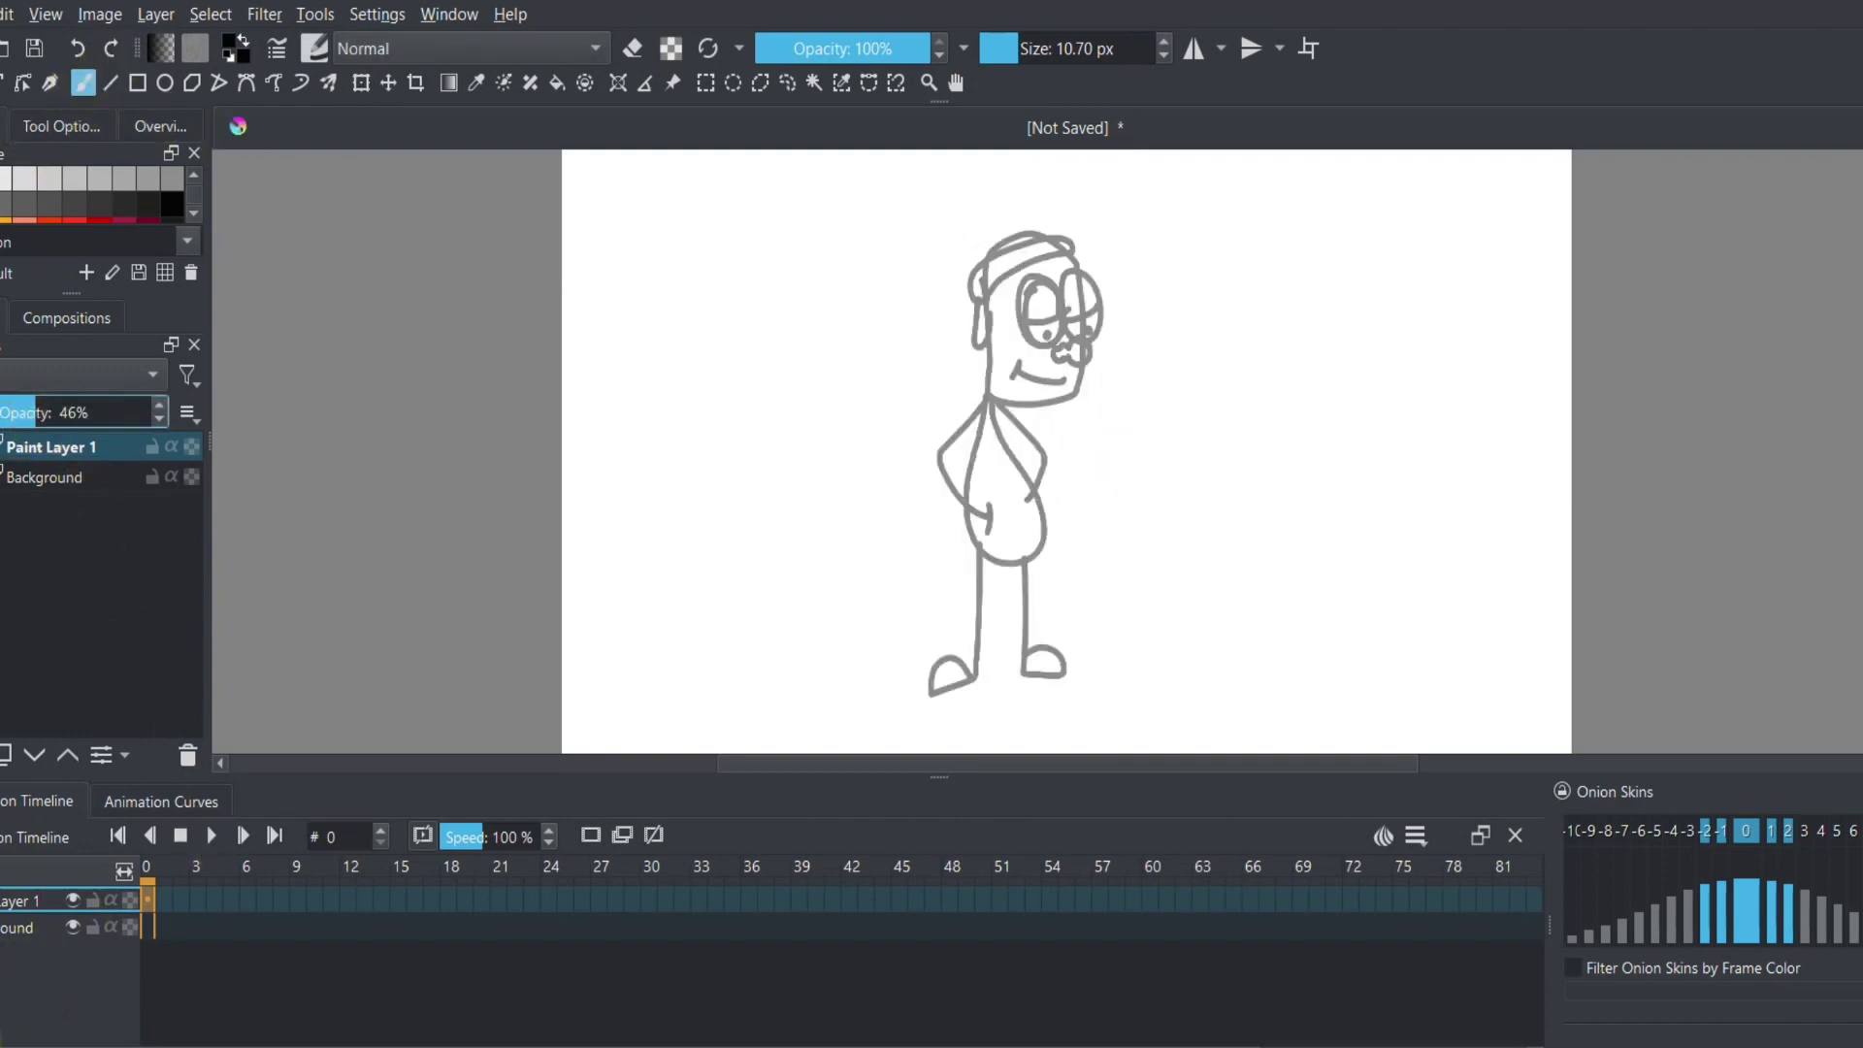
right_click(19, 900)
left_click(39, 949)
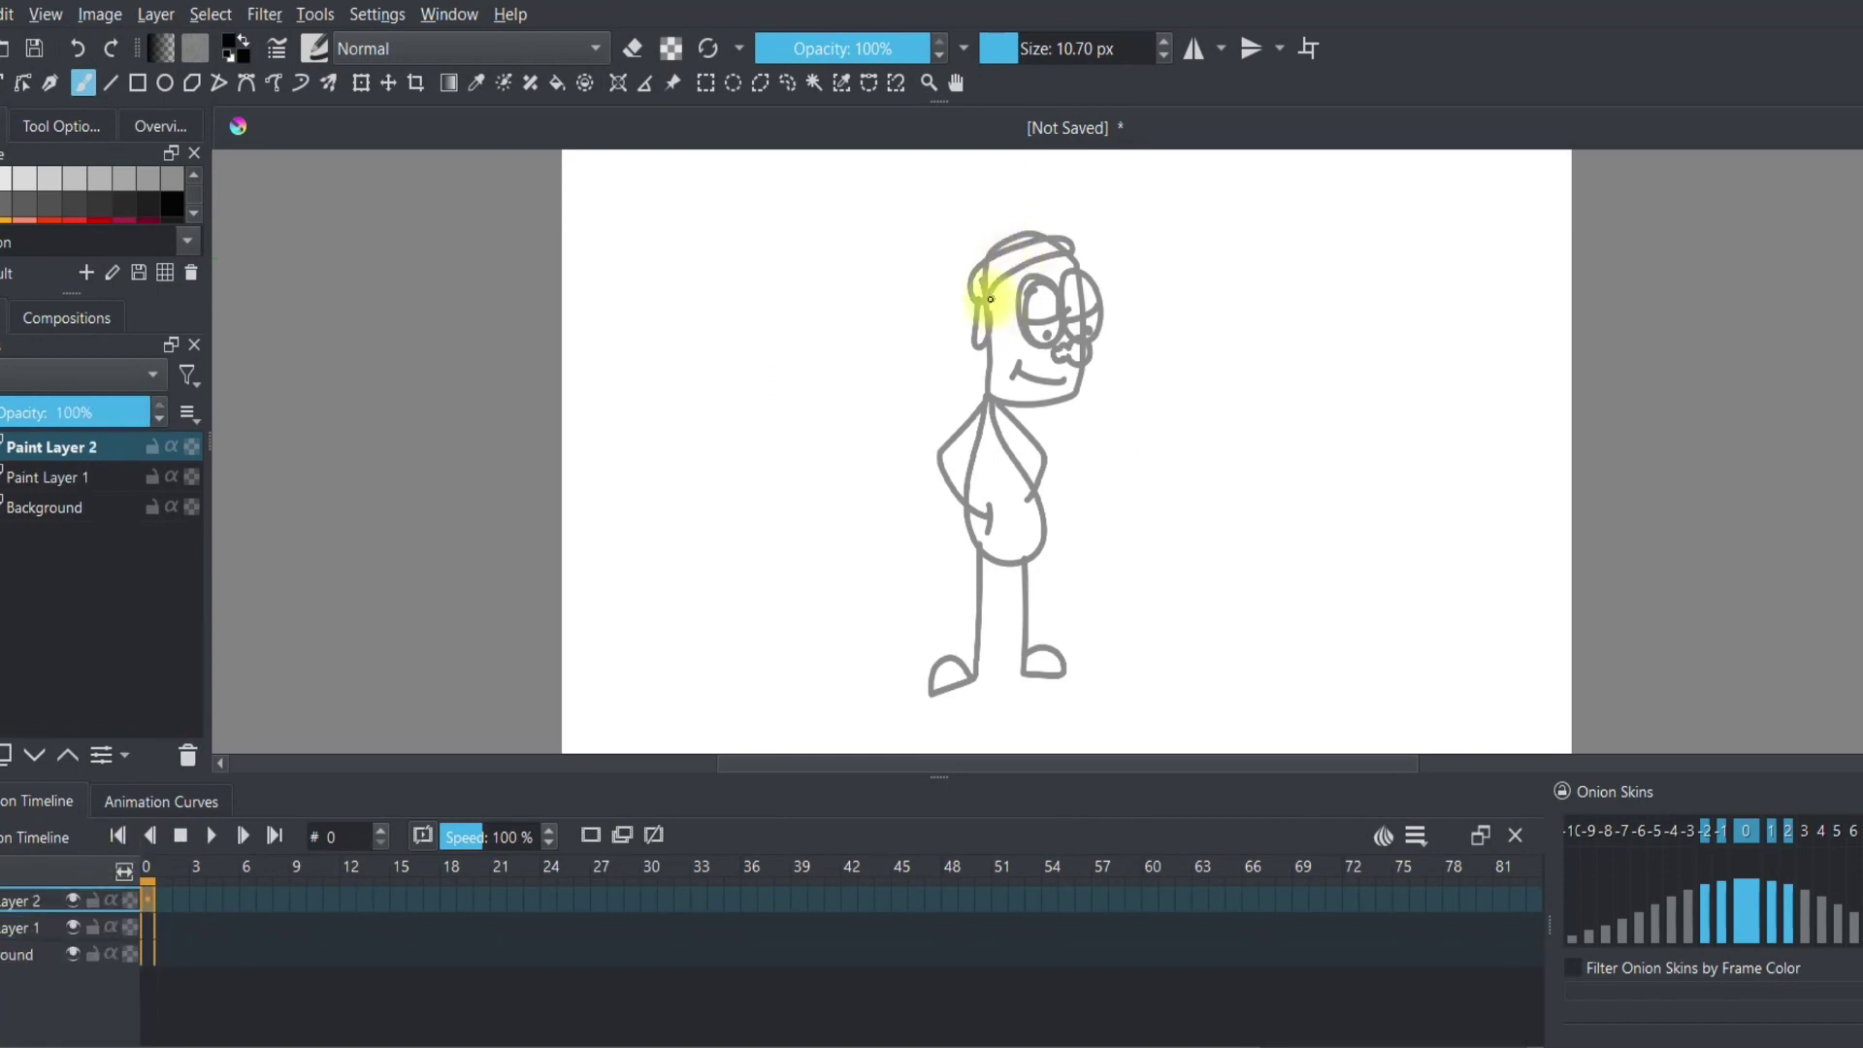
Step: Ink the back of the head and the jaw over the sketch on Paint Layer 2, replacing the first stroke
mouse_move(983, 266)
left_mouse_down()
mouse_move(992, 412)
mouse_move(1085, 421)
left_mouse_up()
key("ctrl+z")
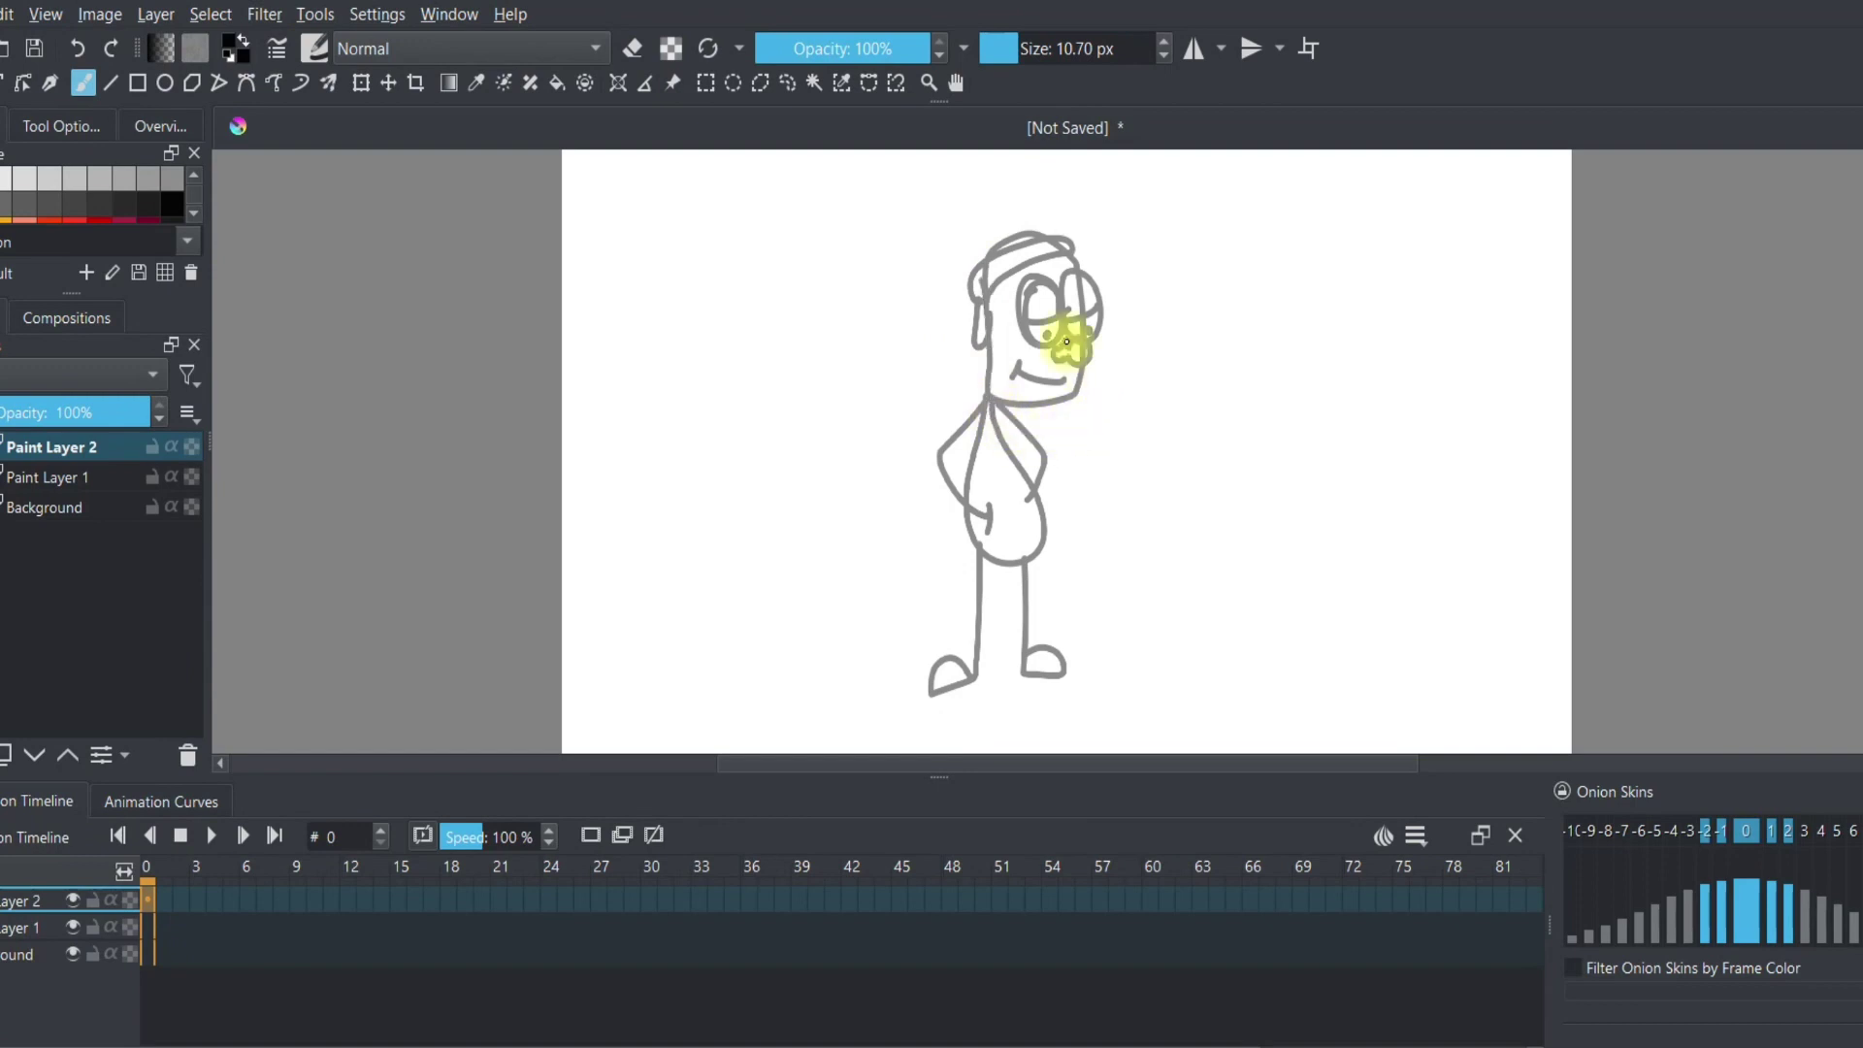
mouse_move(984, 283)
left_mouse_down()
mouse_move(992, 406)
mouse_move(1022, 420)
mouse_move(1088, 367)
left_mouse_up()
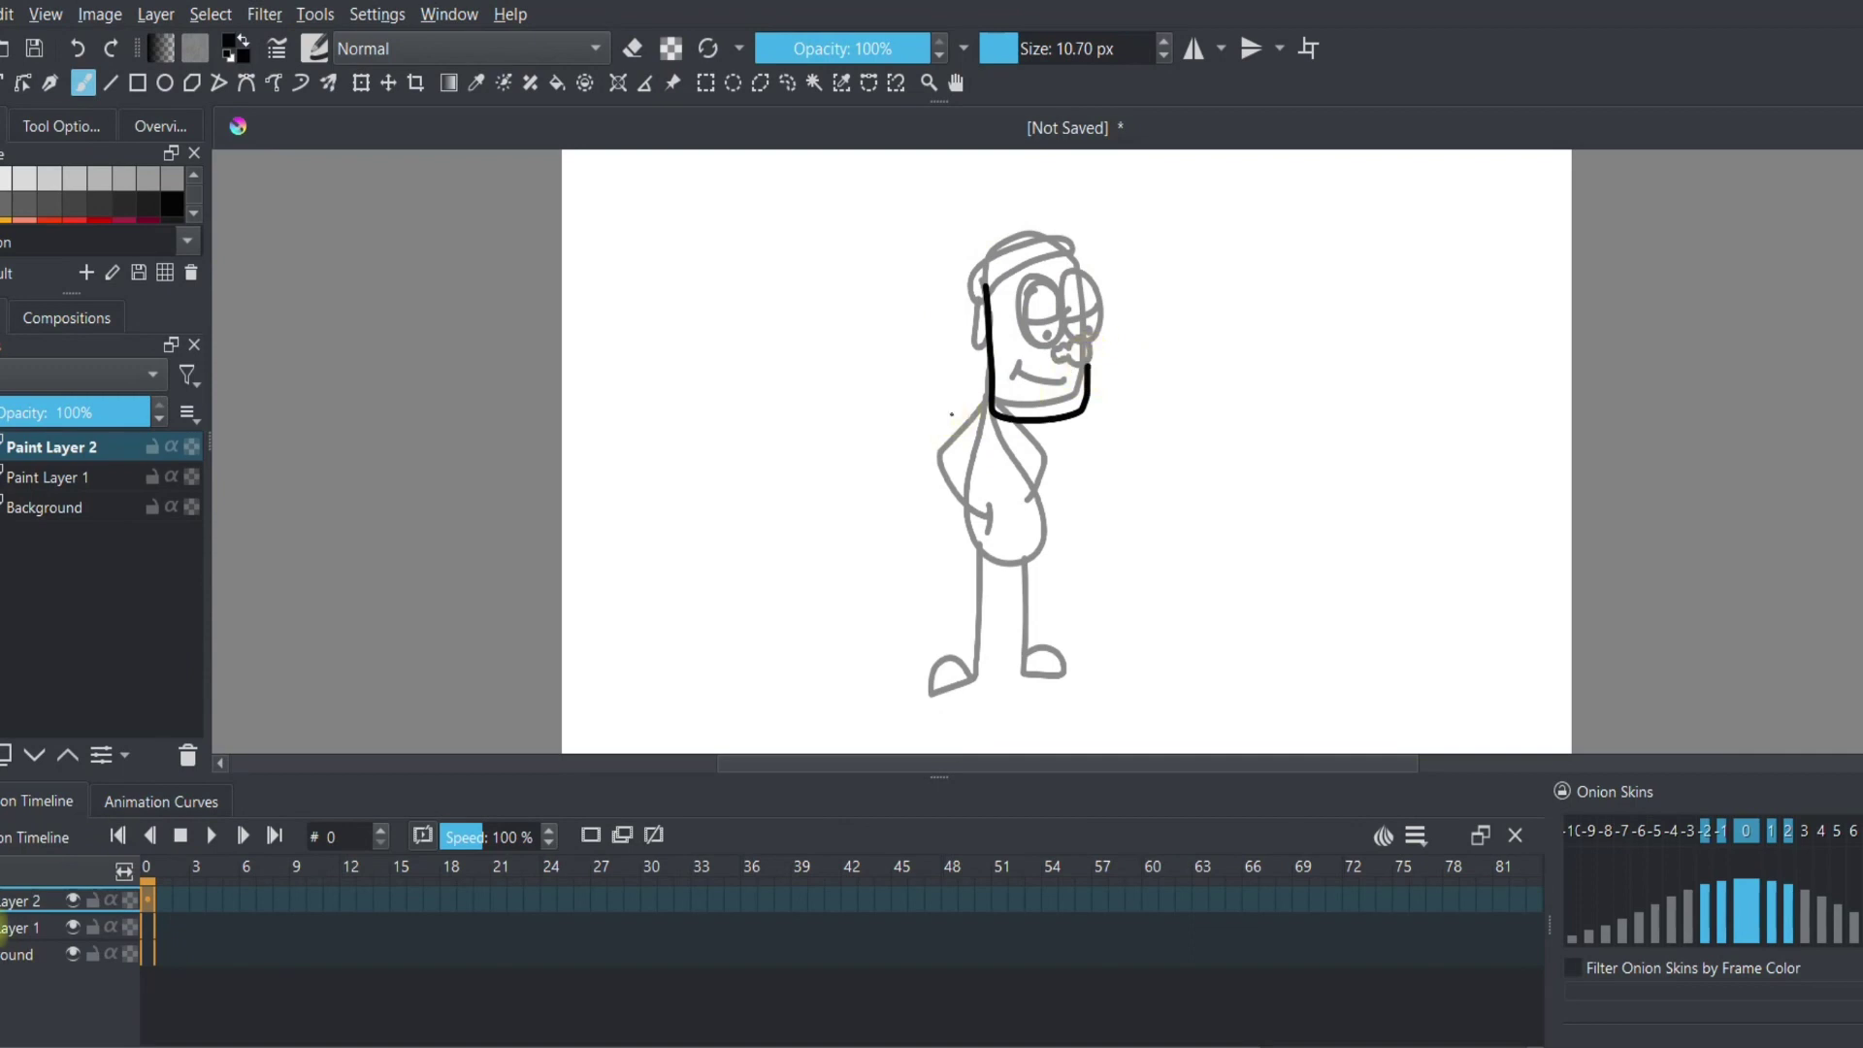
Step: Reduce Paint Layer 1's opacity to 28% and make Paint Layer 2 the active layer again
left_click(20, 927)
left_click_drag(30, 412, 2, 412)
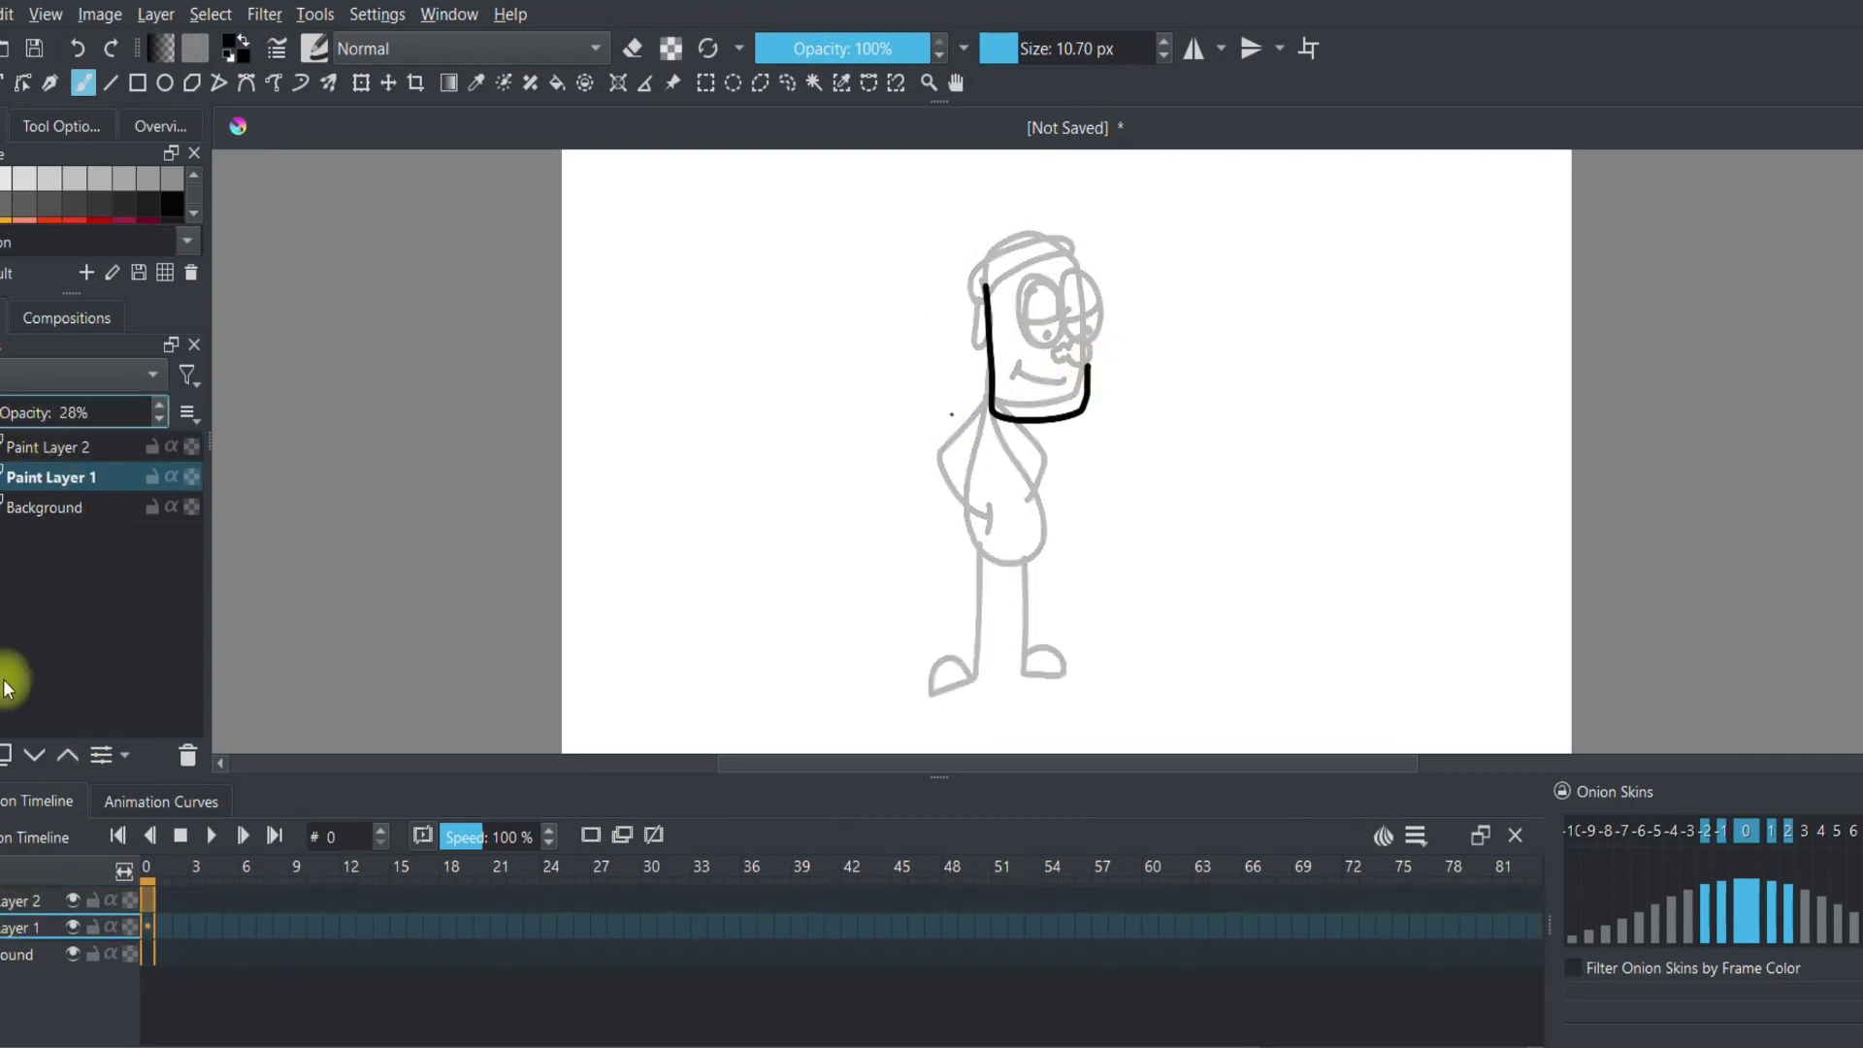
left_click(19, 900)
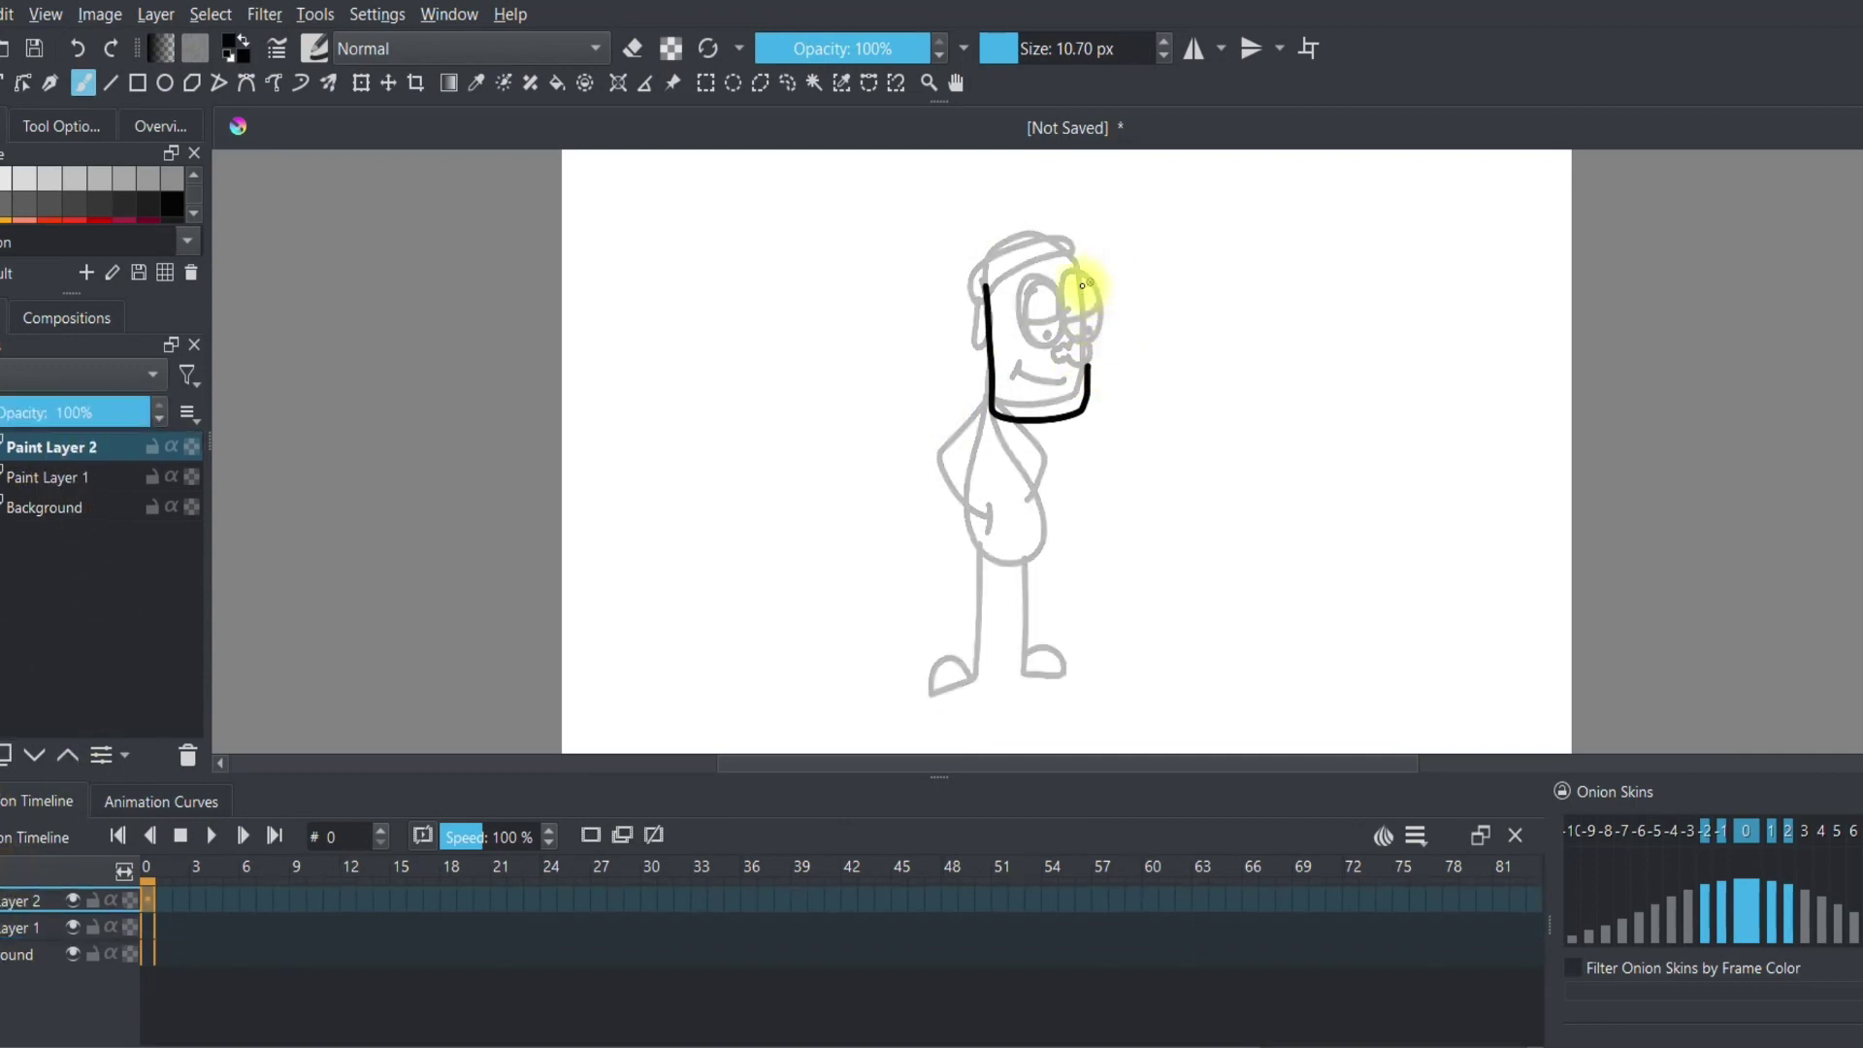
Step: Ink the nose, half-closed eyes with pupils and brows, cap, long ear and smile over the faded sketch
mouse_move(1062, 342)
left_mouse_down()
mouse_move(1094, 364)
mouse_move(1055, 342)
left_mouse_up()
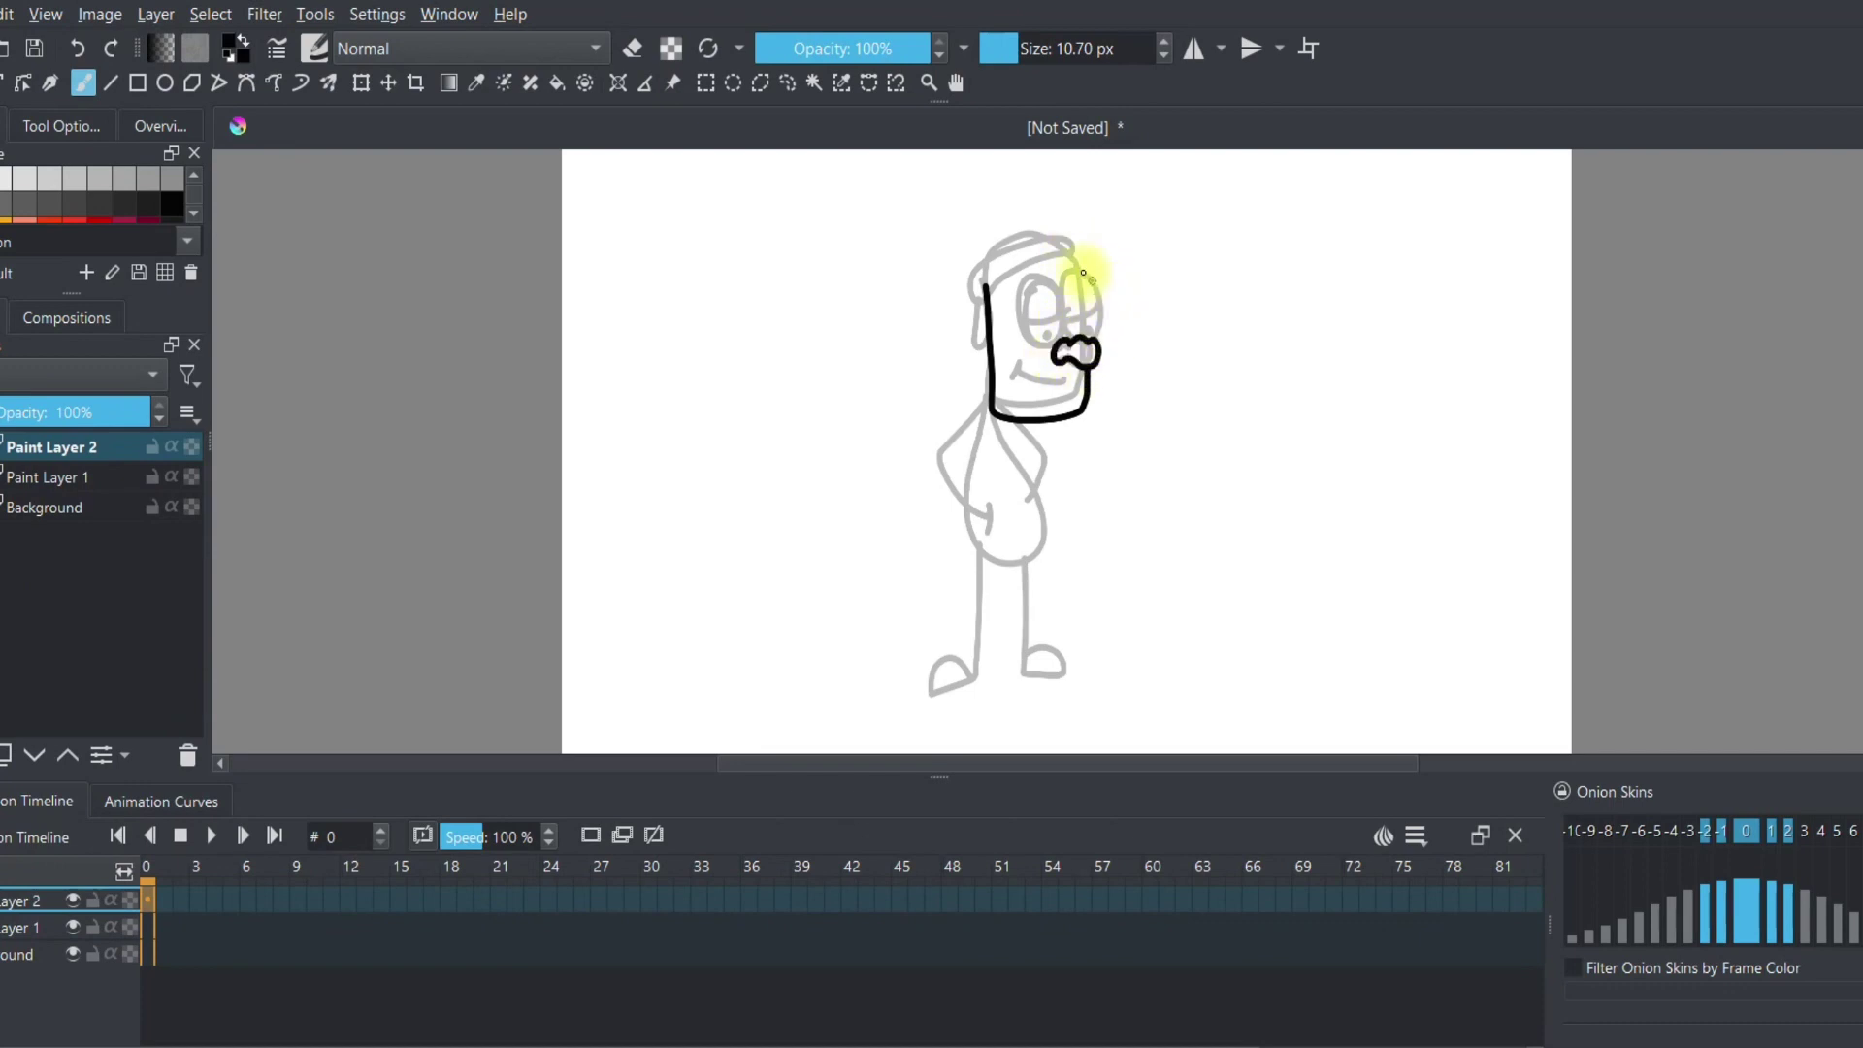
mouse_move(1068, 275)
left_mouse_down()
mouse_move(1021, 321)
mouse_move(1051, 345)
mouse_move(1078, 315)
mouse_move(1069, 282)
mouse_move(1099, 266)
mouse_move(1102, 325)
mouse_move(1074, 329)
mouse_move(1069, 283)
mouse_move(1097, 316)
mouse_move(1071, 307)
mouse_move(1049, 331)
mouse_move(1098, 322)
left_mouse_up()
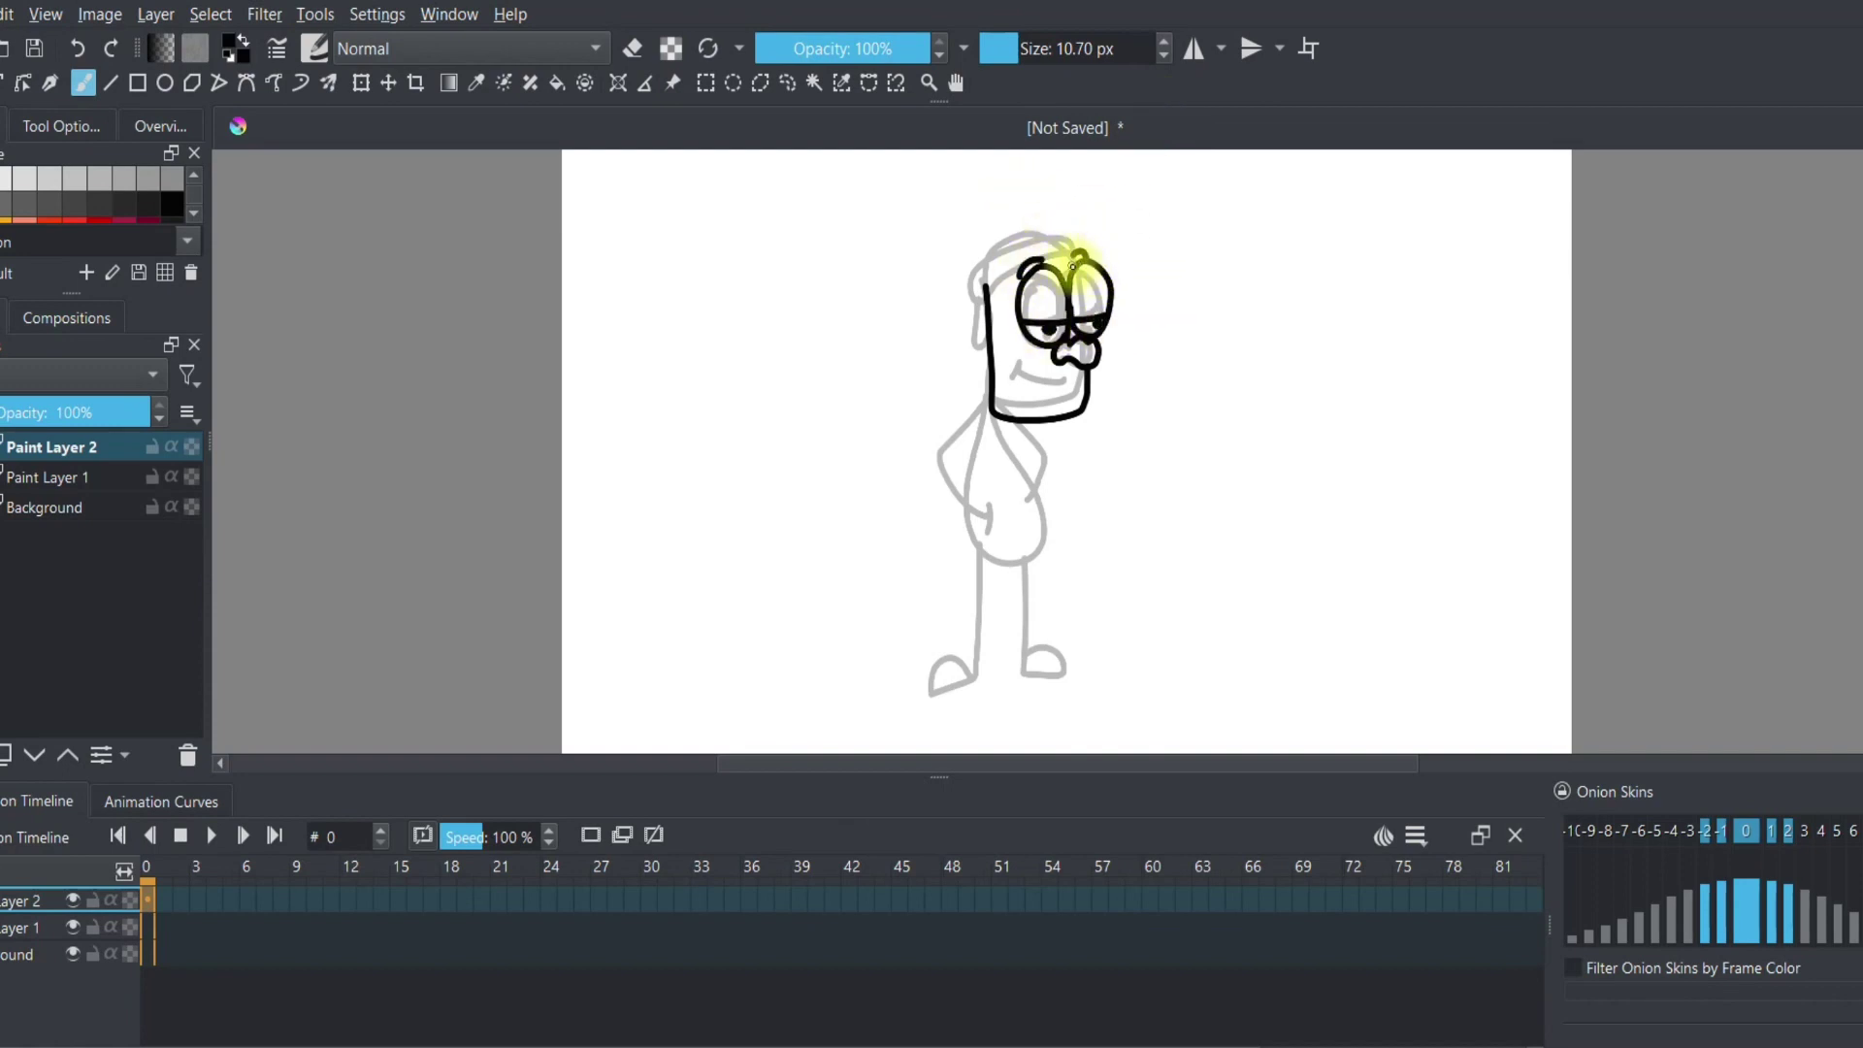
mouse_move(1053, 249)
left_mouse_down()
mouse_move(965, 282)
mouse_move(1073, 242)
mouse_move(999, 229)
mouse_move(1072, 239)
left_mouse_up()
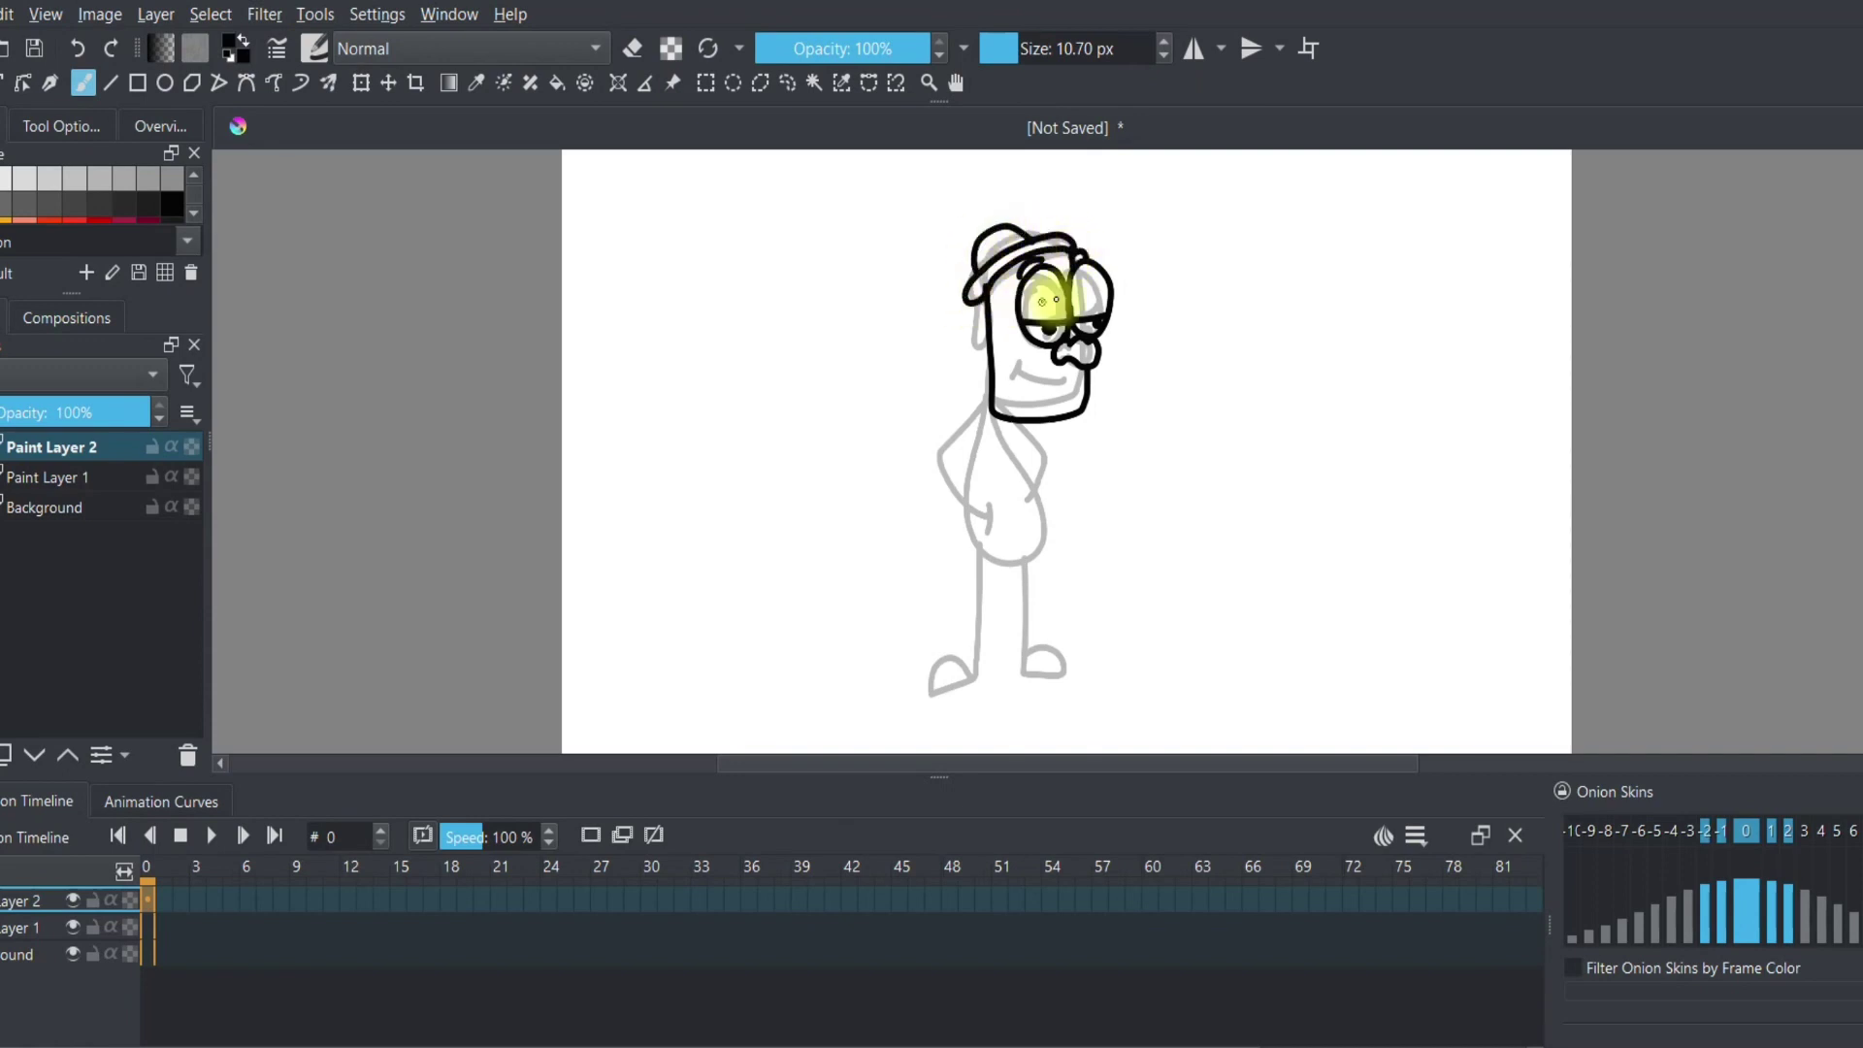
mouse_move(976, 310)
left_mouse_down()
mouse_move(962, 383)
mouse_move(988, 370)
mouse_move(1070, 408)
mouse_move(1028, 375)
mouse_move(1079, 373)
left_mouse_up()
key("ctrl+z")
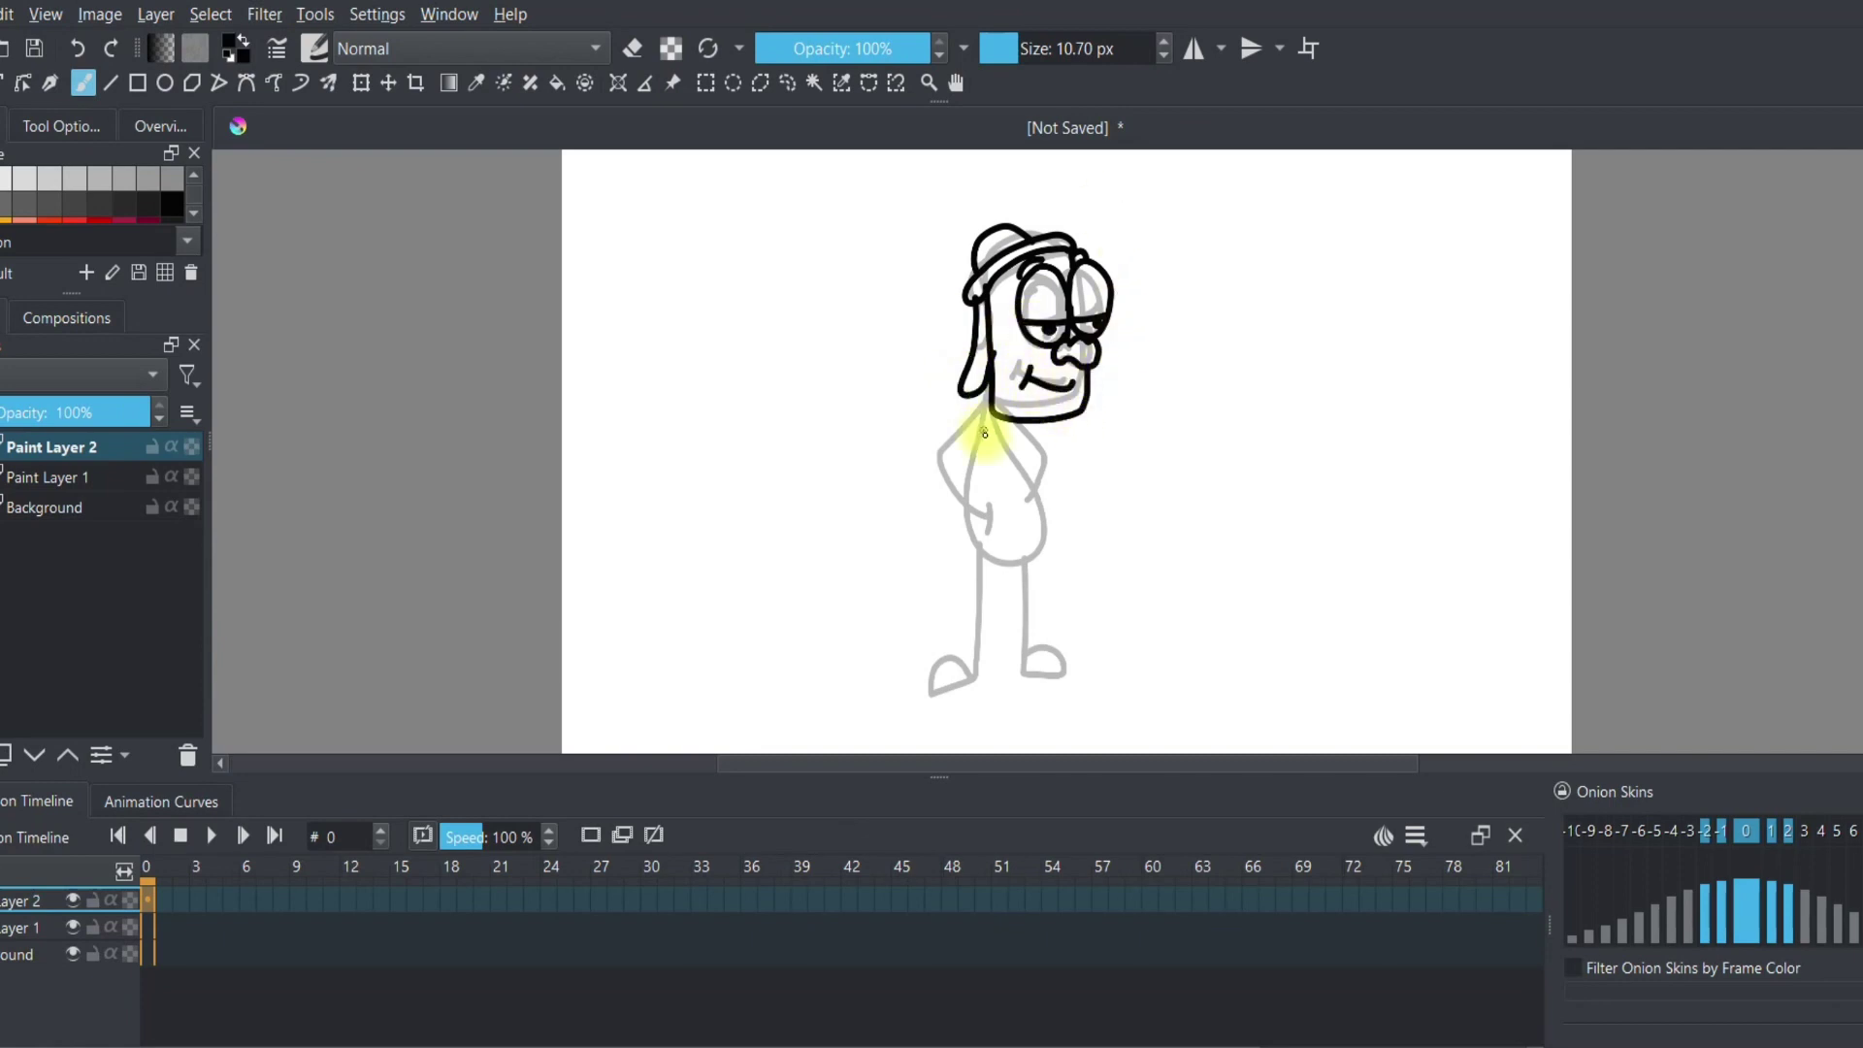
Step: Ink the character's torso, both bent arms, legs and feet over the faded sketch
mouse_move(995, 418)
left_mouse_down()
mouse_move(981, 480)
mouse_move(997, 555)
mouse_move(1046, 530)
mouse_move(1000, 413)
mouse_move(1000, 552)
left_mouse_up()
mouse_move(1004, 419)
left_mouse_down()
mouse_move(973, 491)
mouse_move(999, 514)
left_mouse_up()
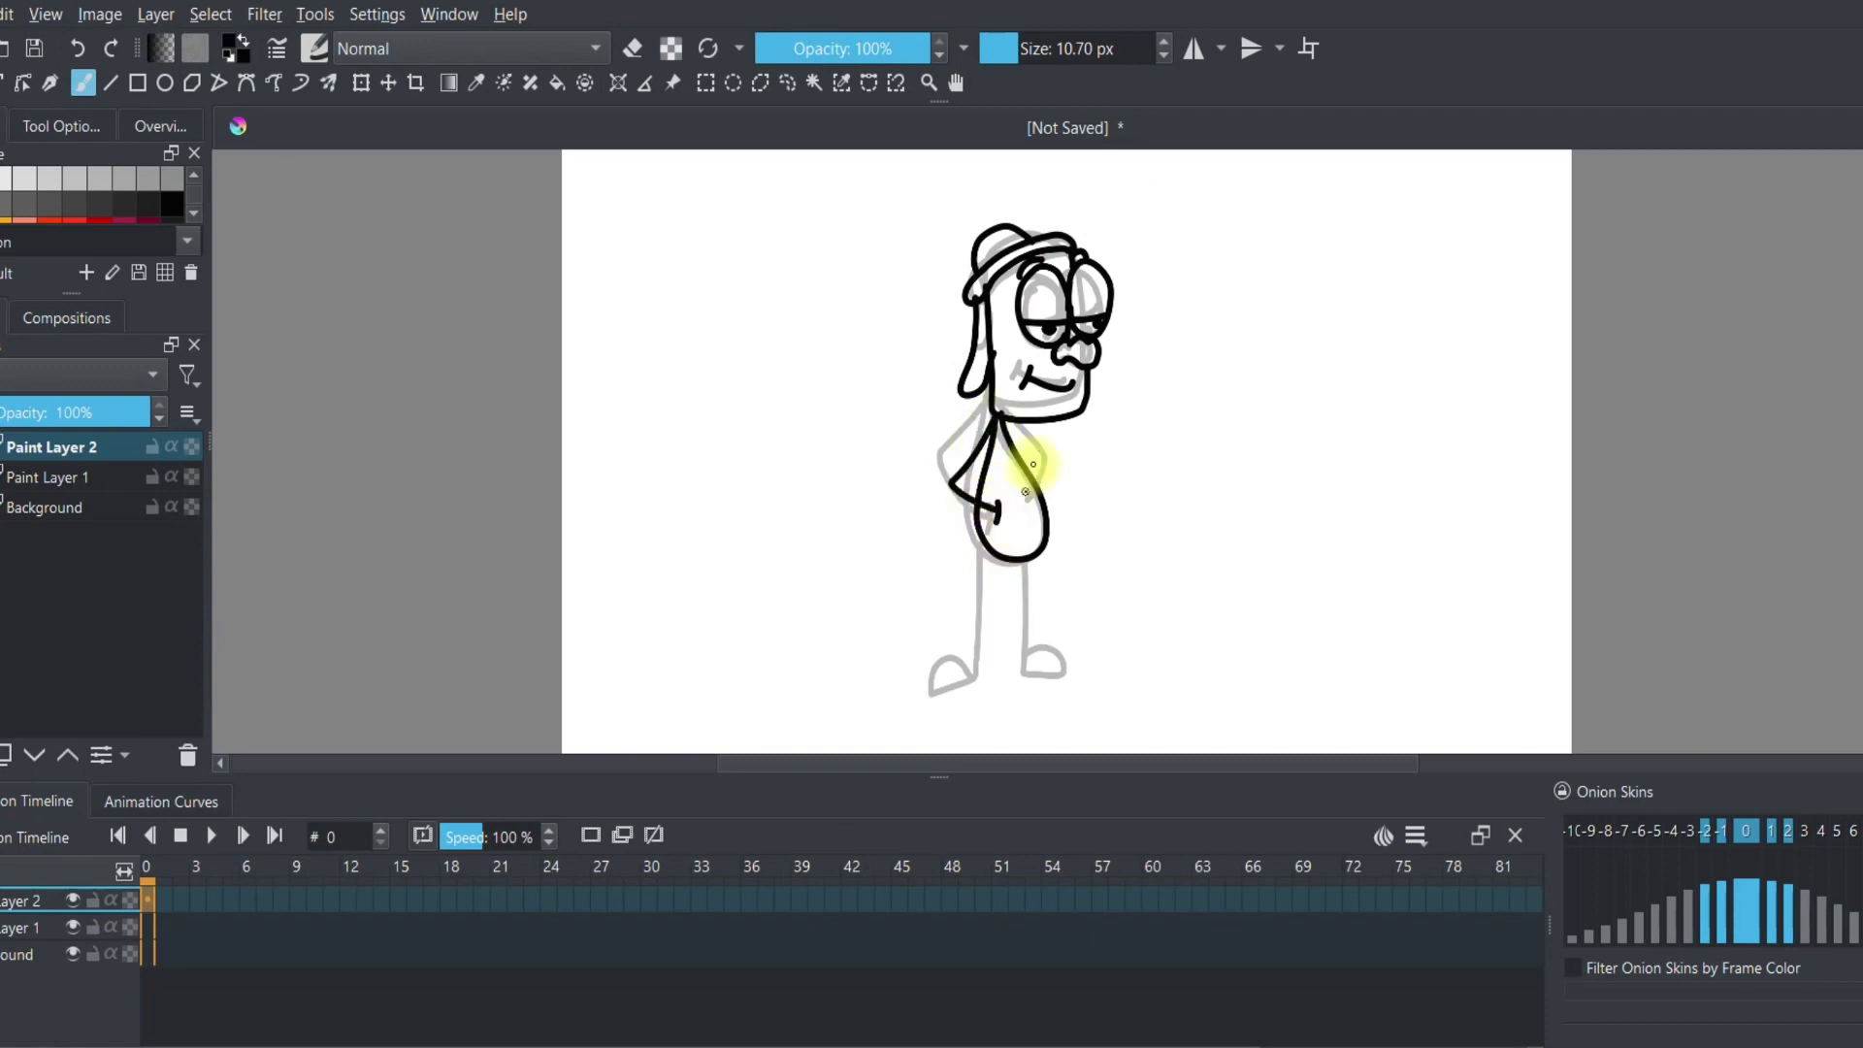
left_click_drag(1029, 445, 1043, 478)
mouse_move(988, 561)
left_mouse_down()
mouse_move(948, 687)
mouse_move(1040, 666)
left_mouse_up()
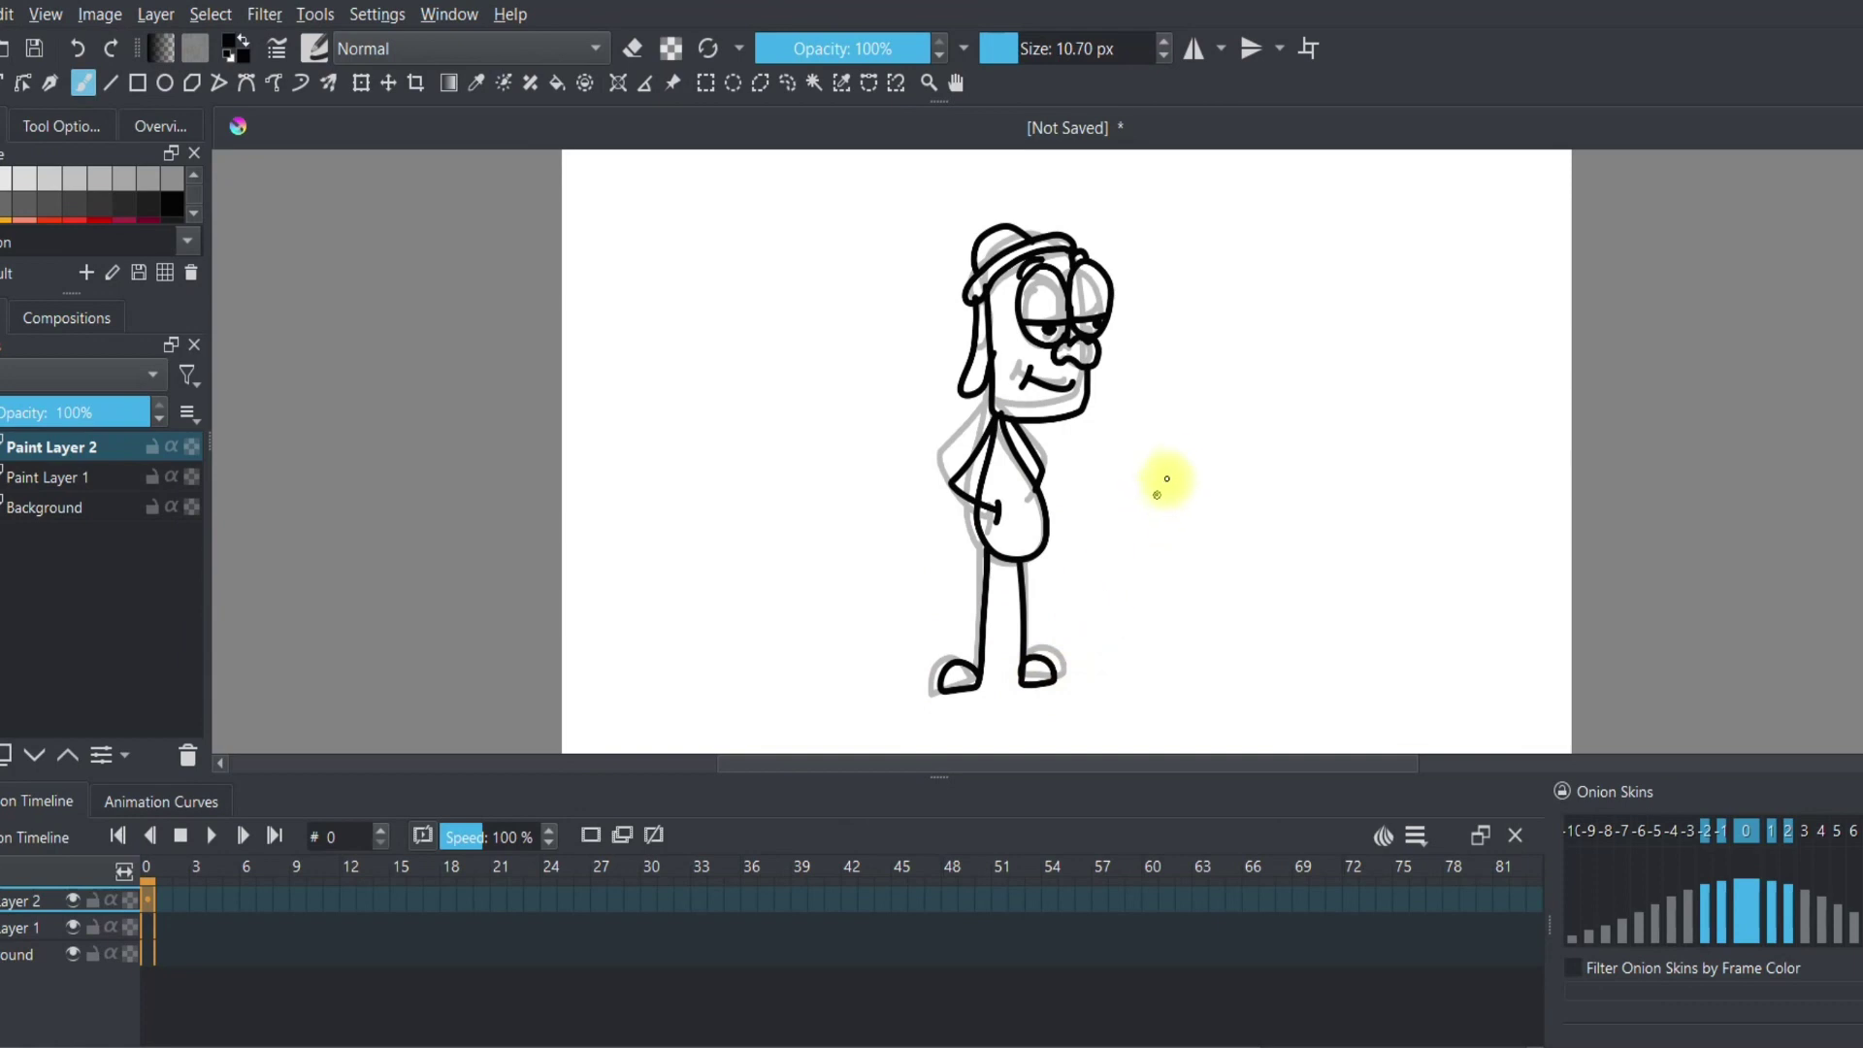
Step: Hide the rough sketch on Paint Layer 1 and make Paint Layer 2 active
left_click(24, 928)
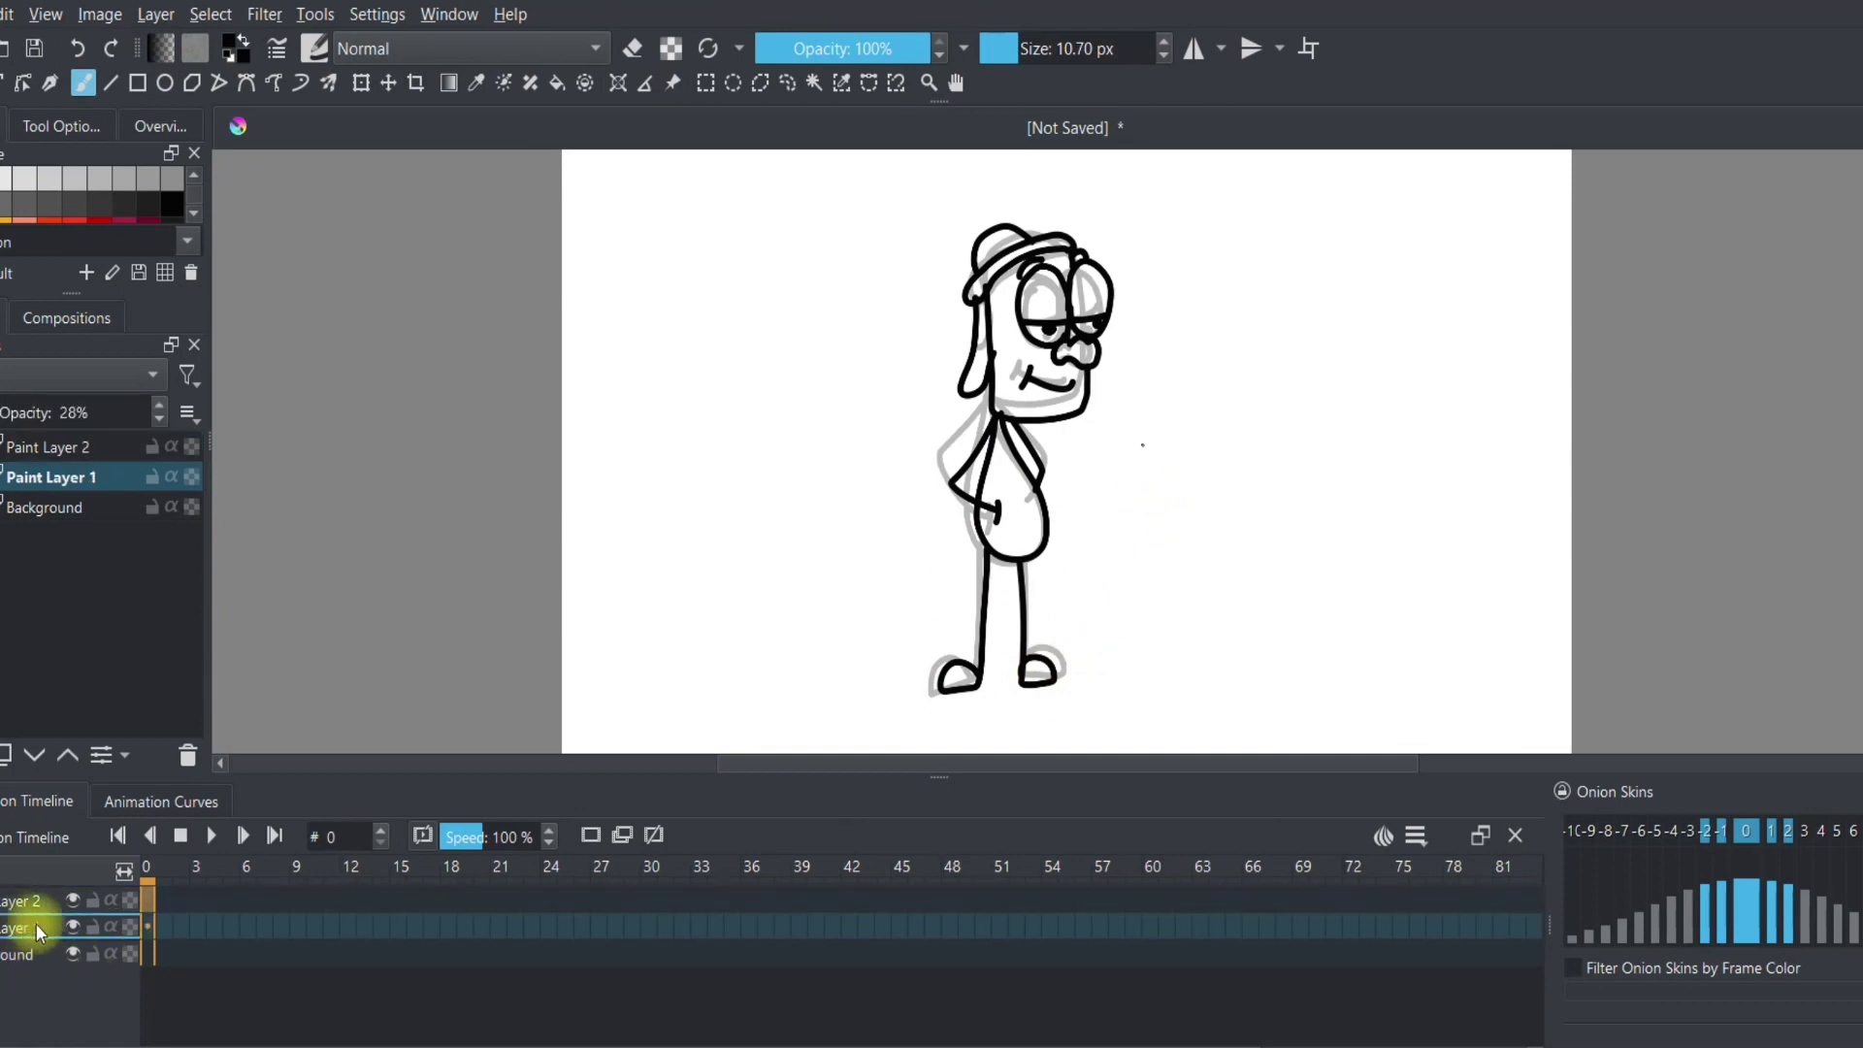
left_click(73, 927)
left_click(20, 900)
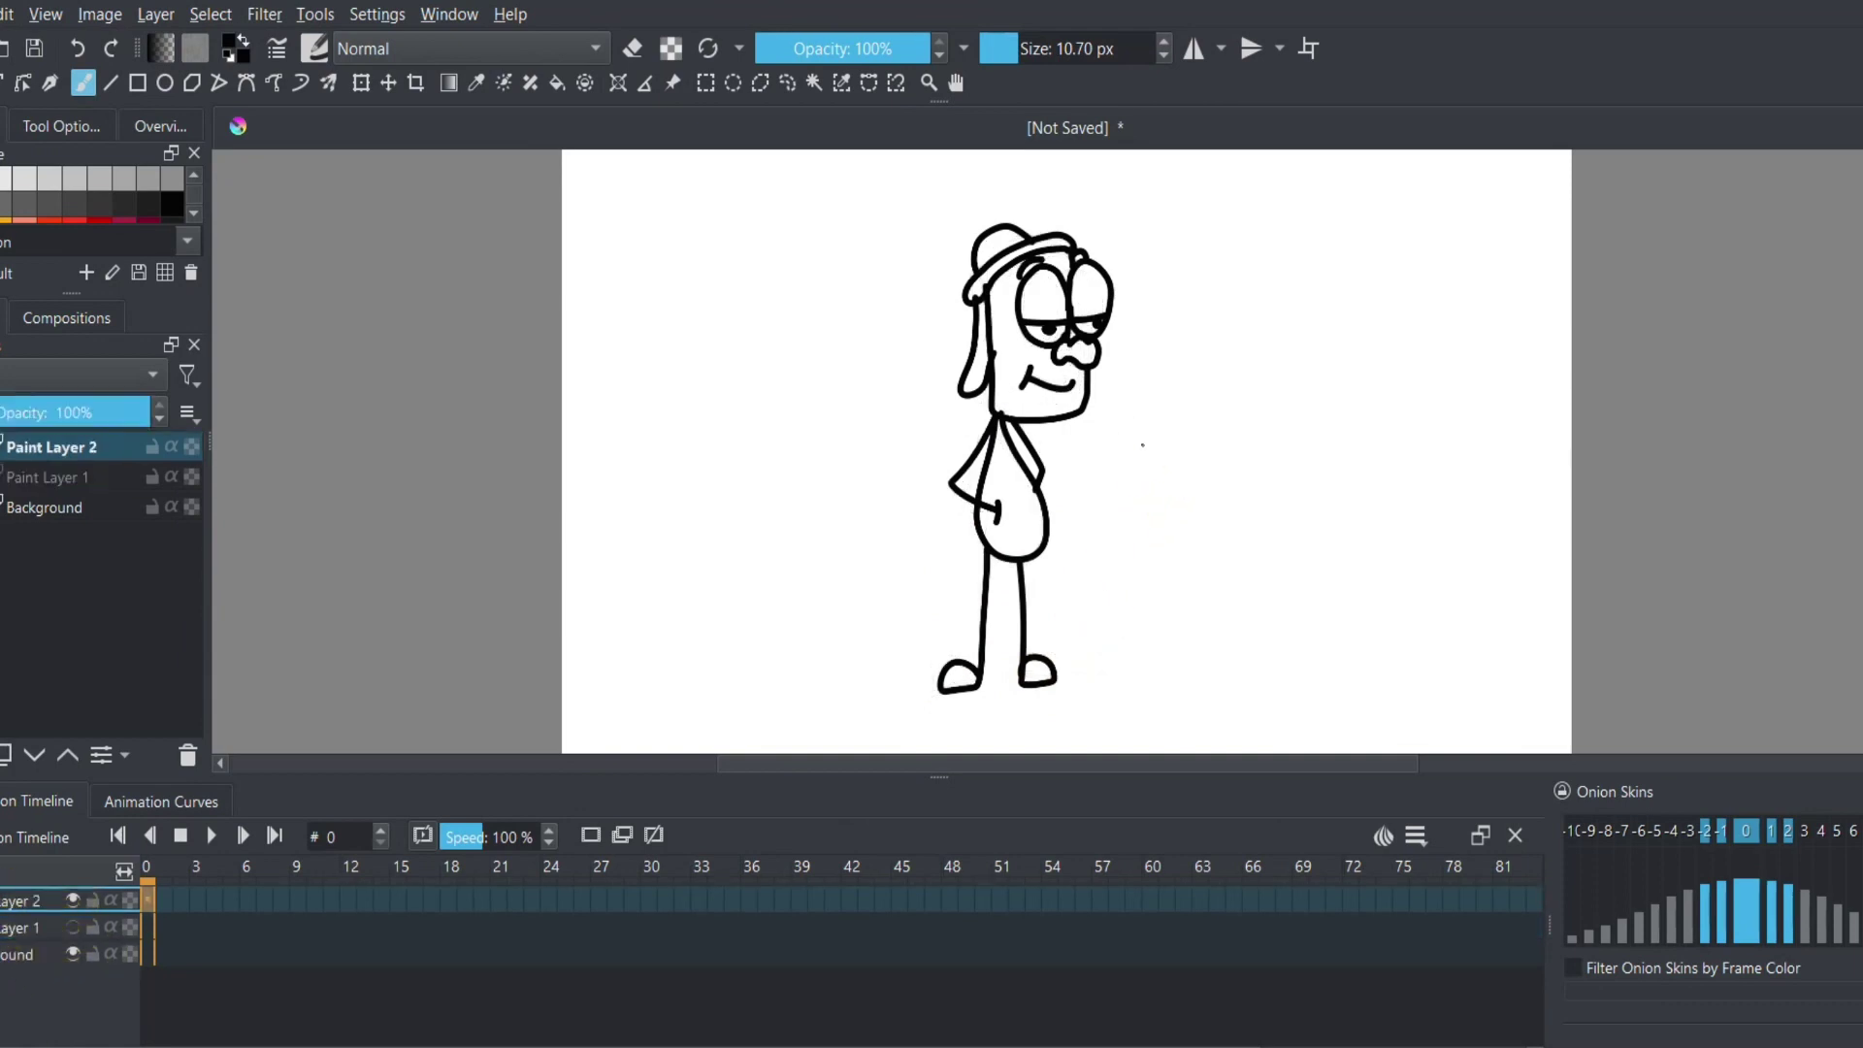
Step: Add a blank frame at frame 1 of Paint Layer 2 and turn on onion skins for that layer
left_click(216, 901)
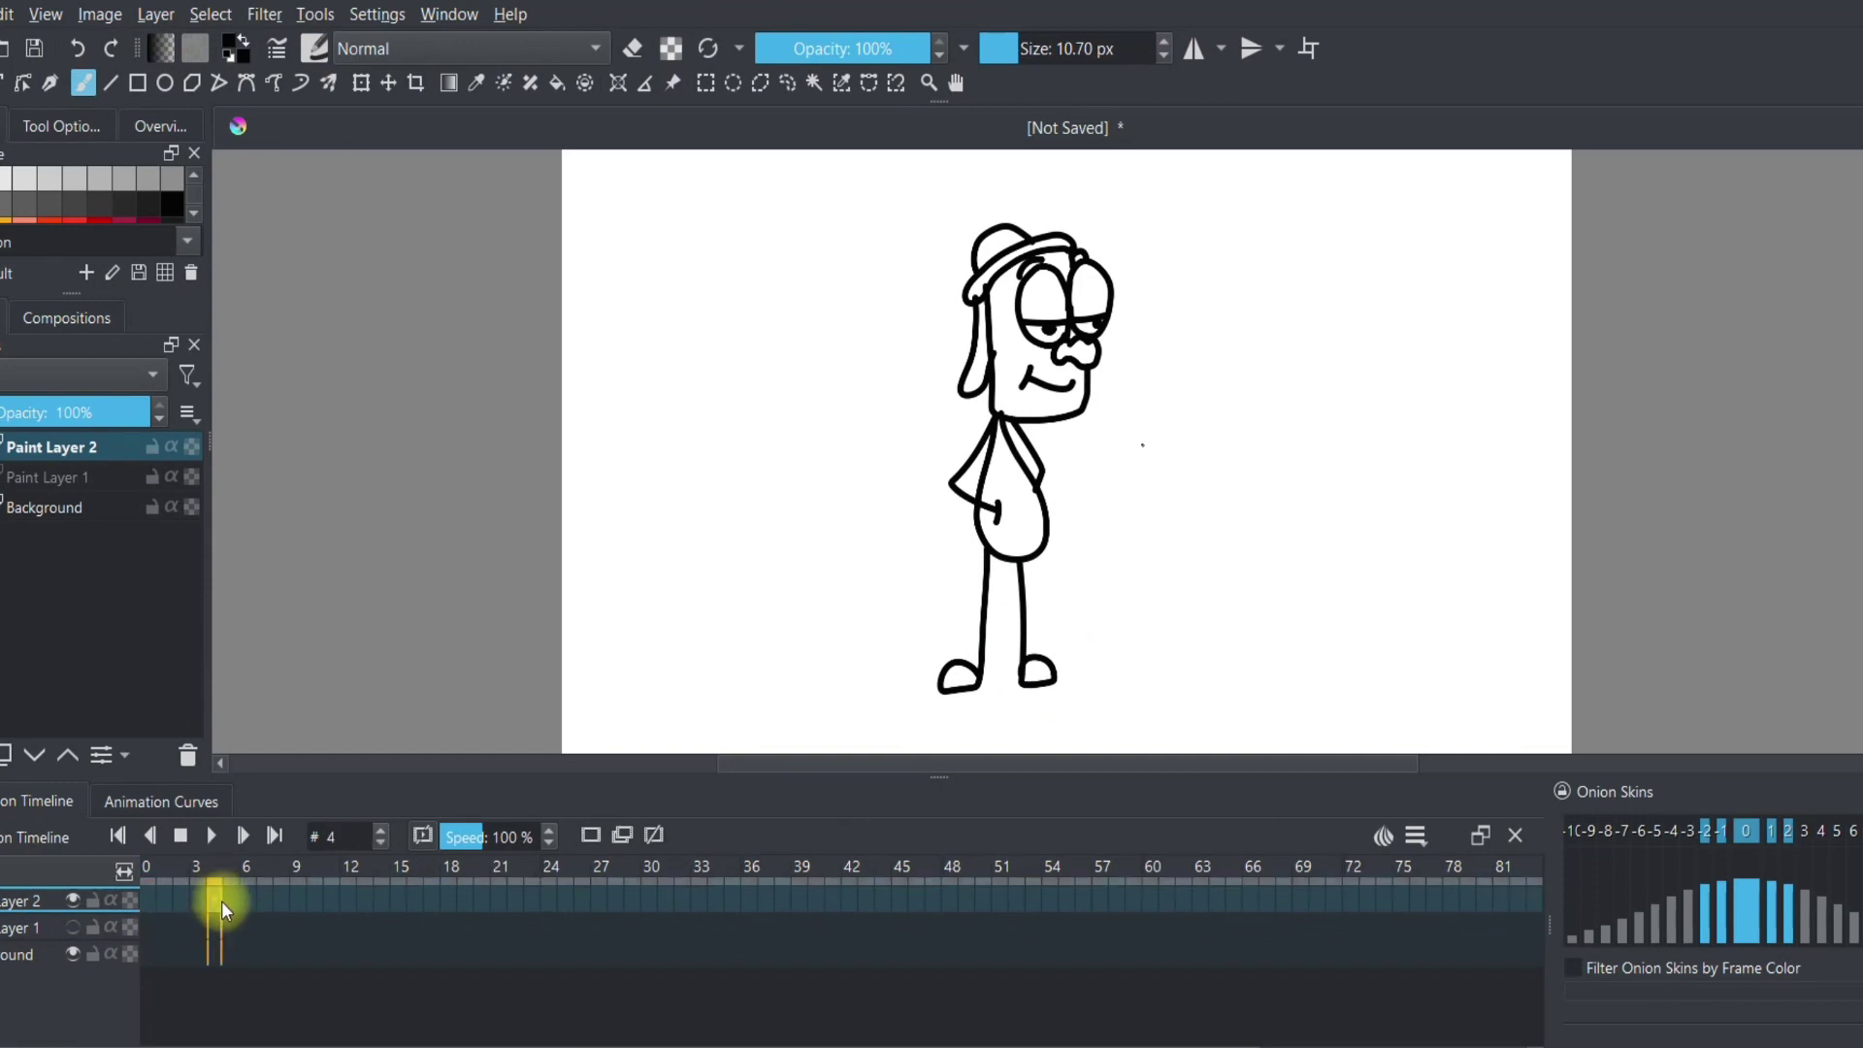
left_click(160, 889)
left_click(1592, 967)
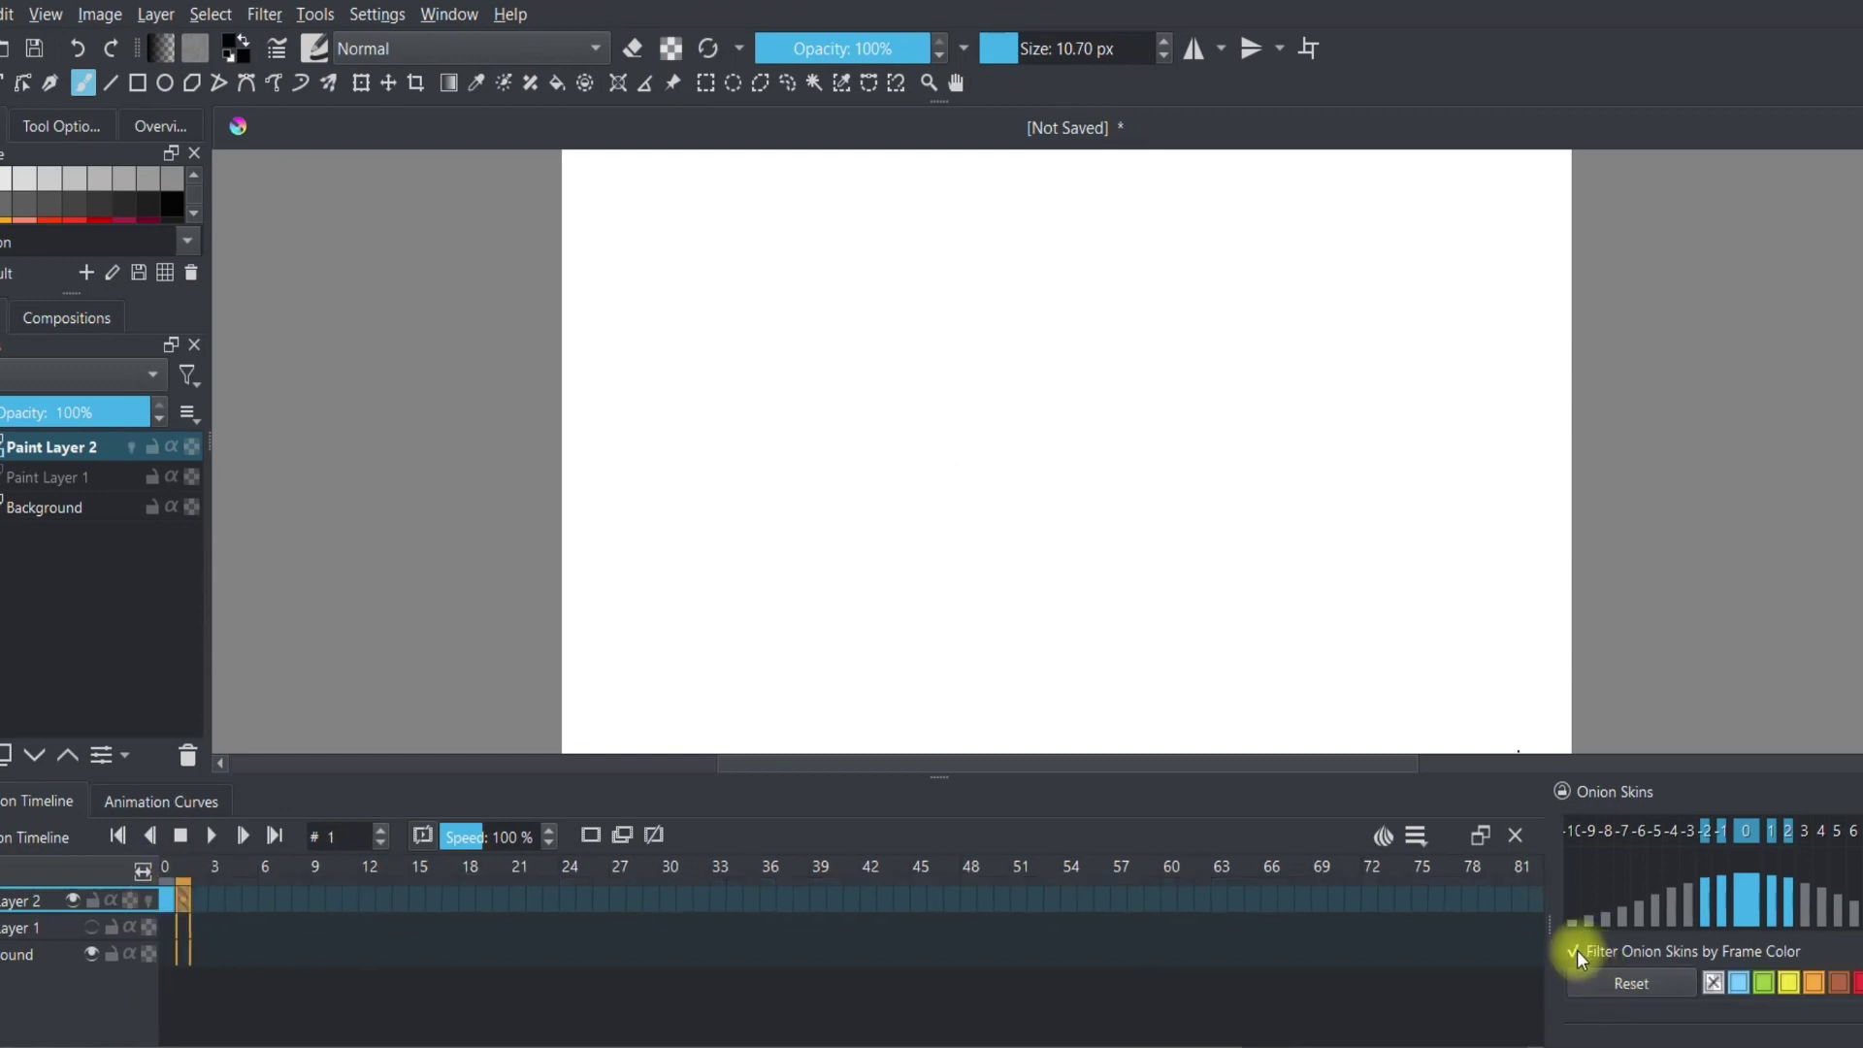
left_click(1380, 836)
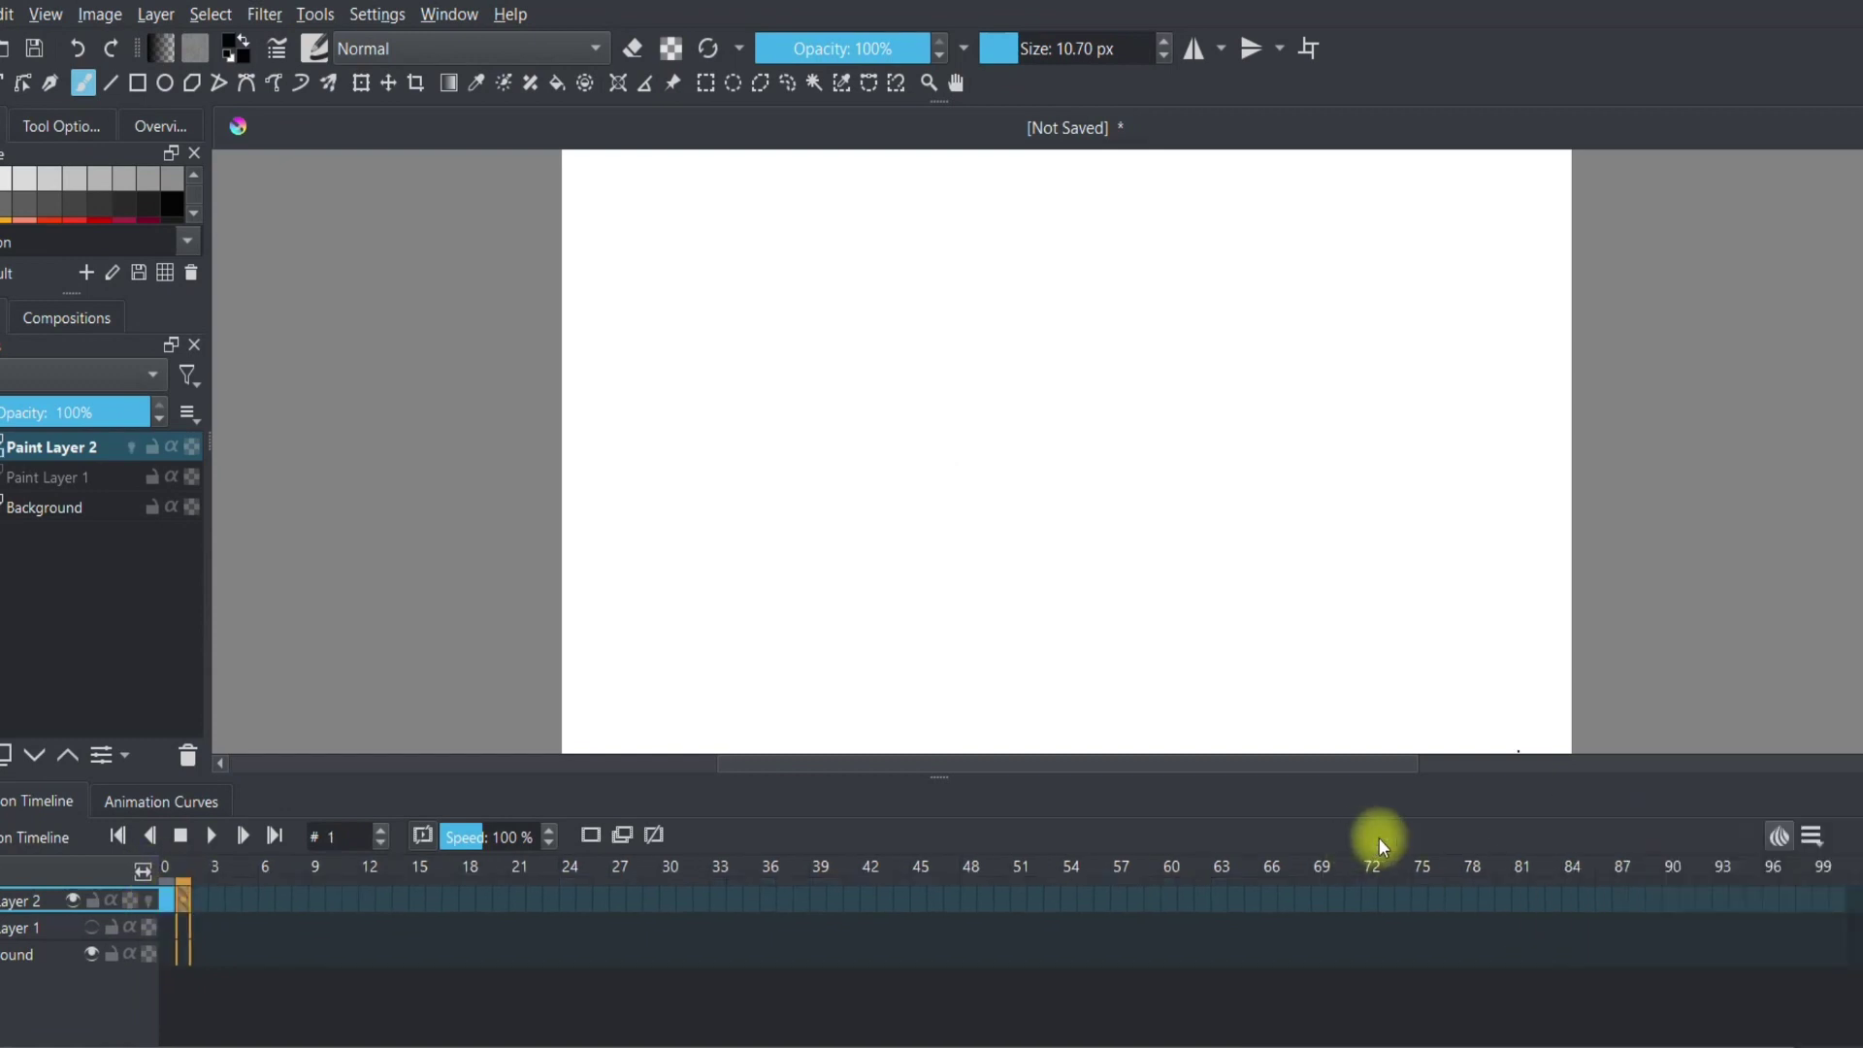
left_click(1774, 836)
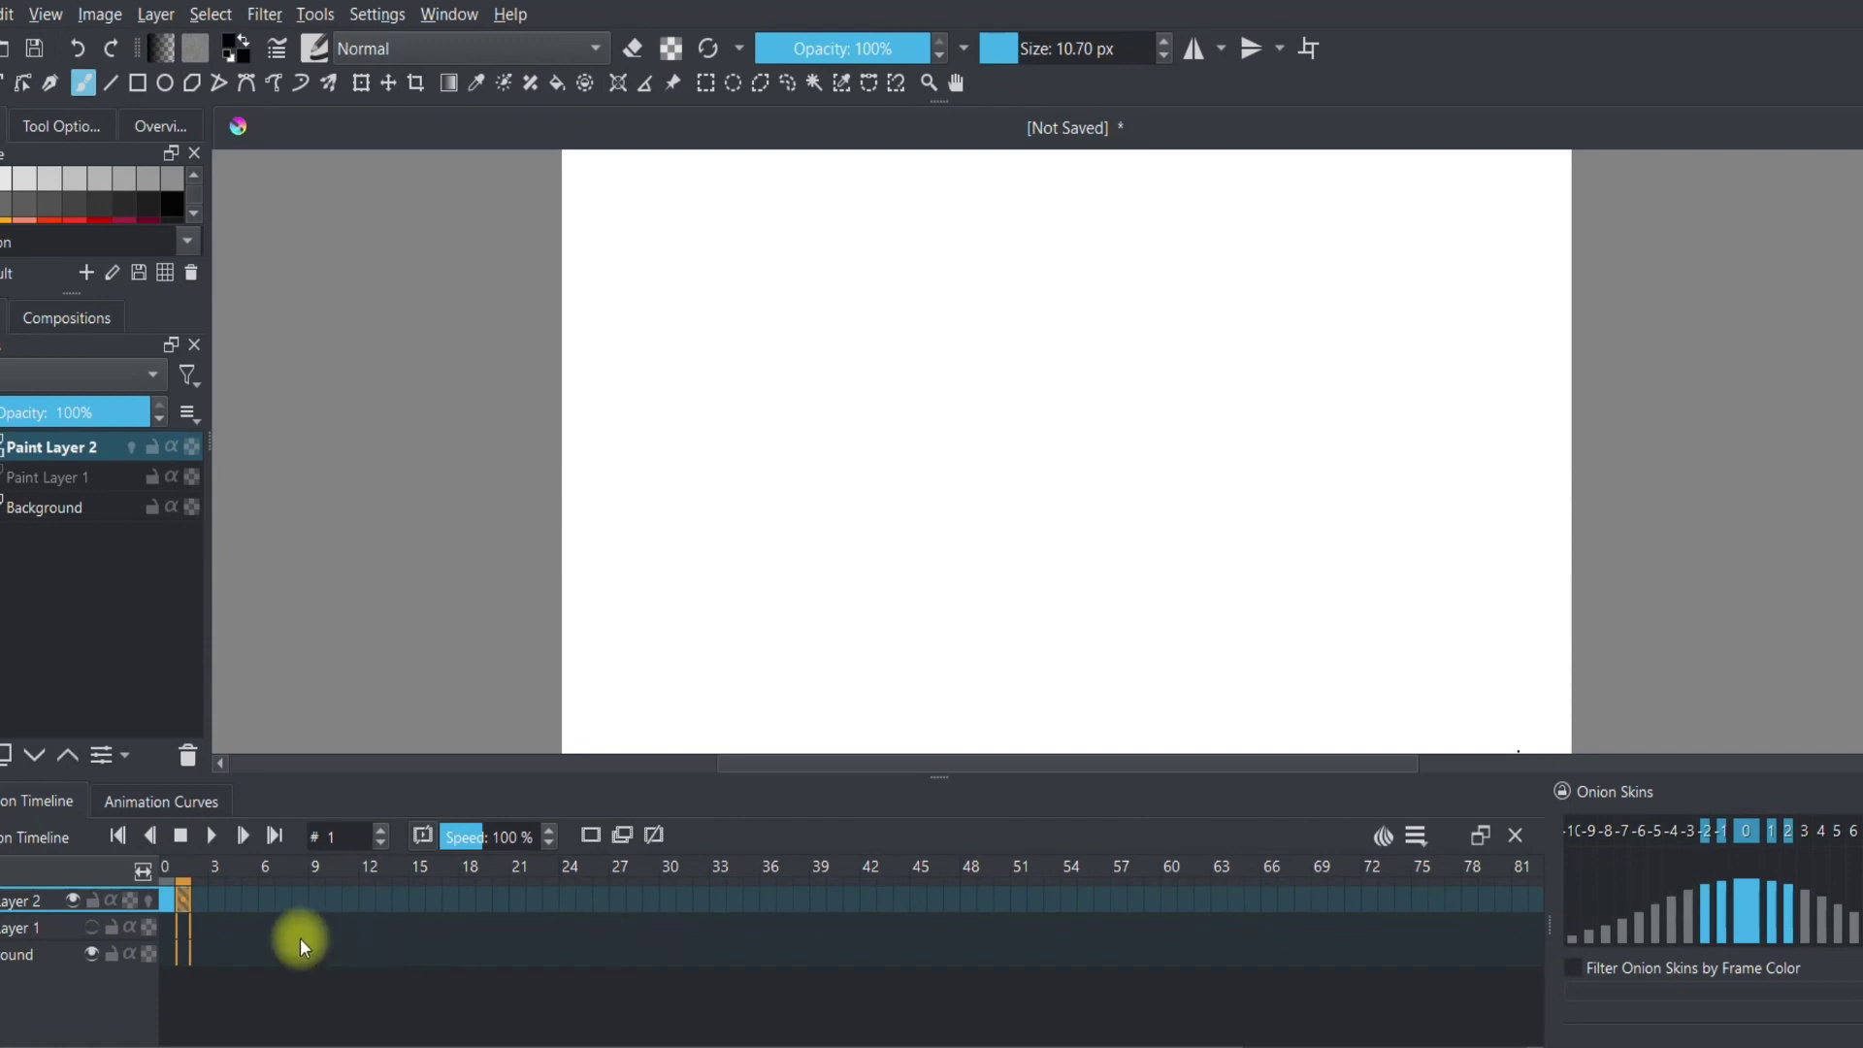
left_click(148, 900)
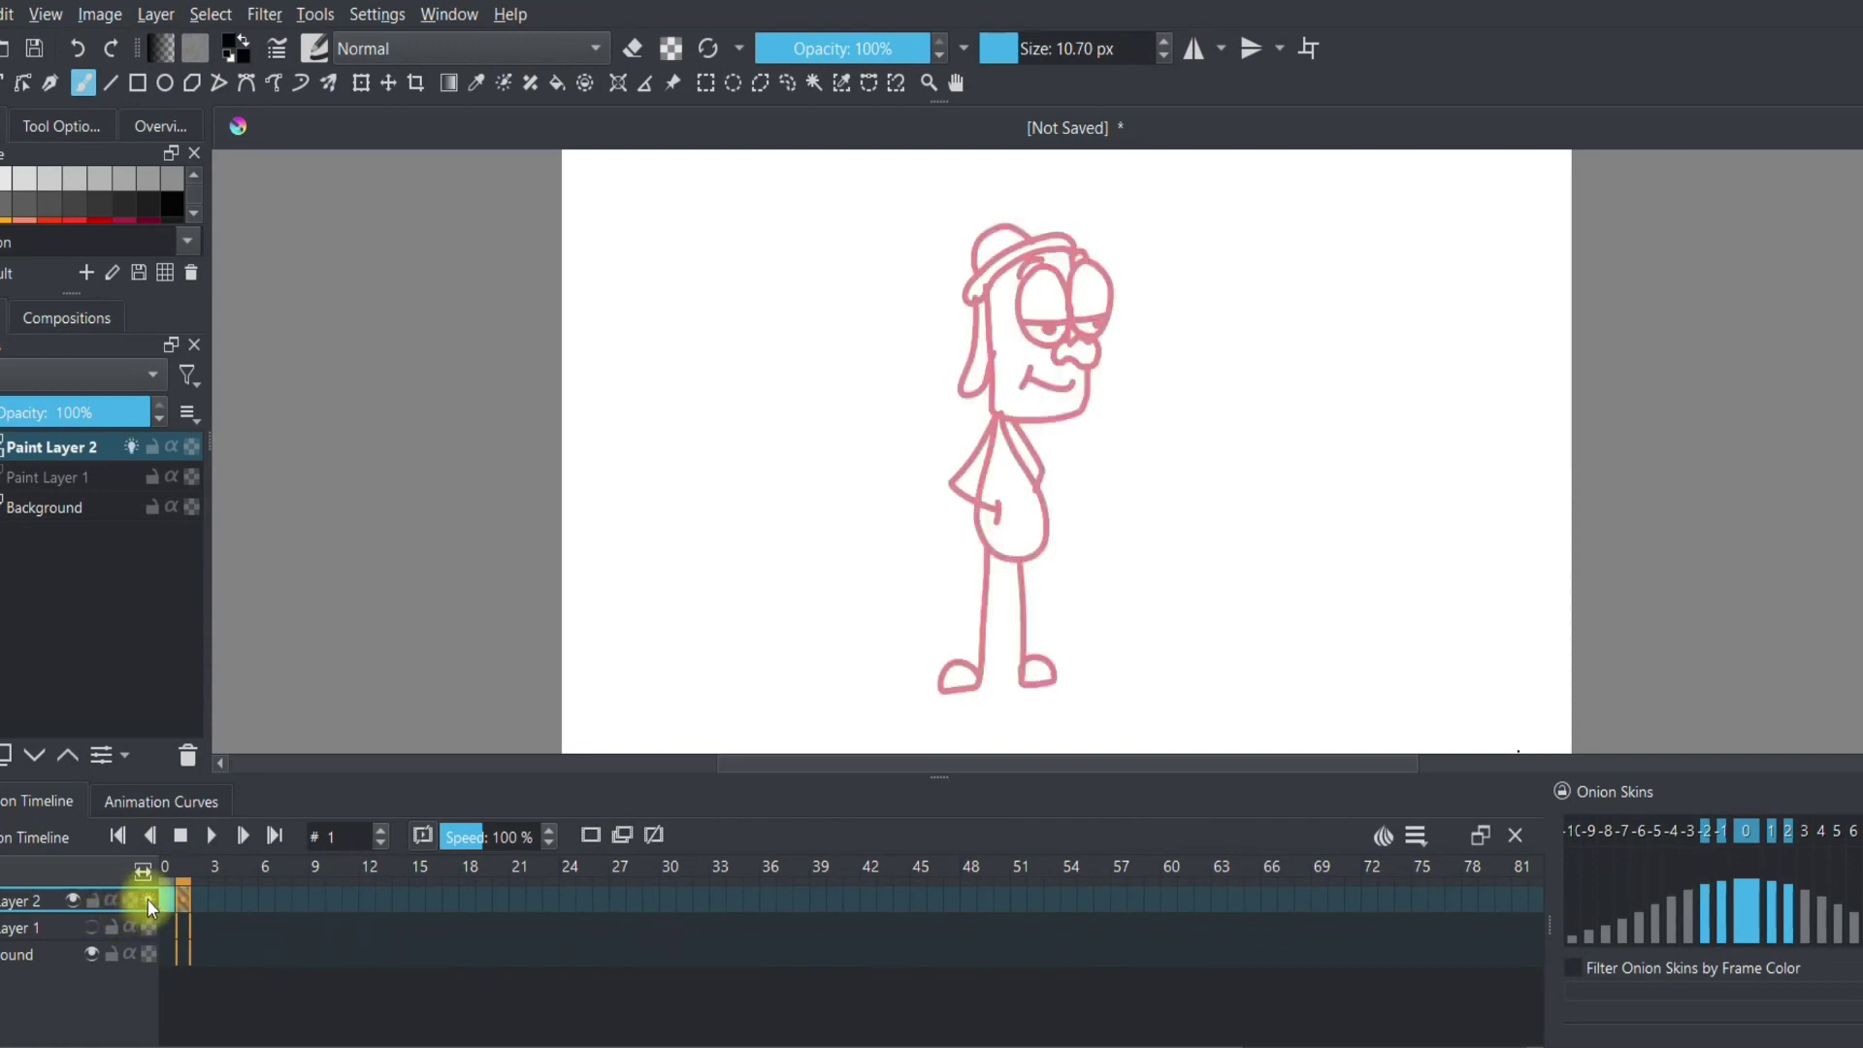
Step: On frame 4 of Paint Layer 2, draw both arms stretched outward with small hands, using the onion skin as a guide
left_click(167, 899)
left_click(178, 900)
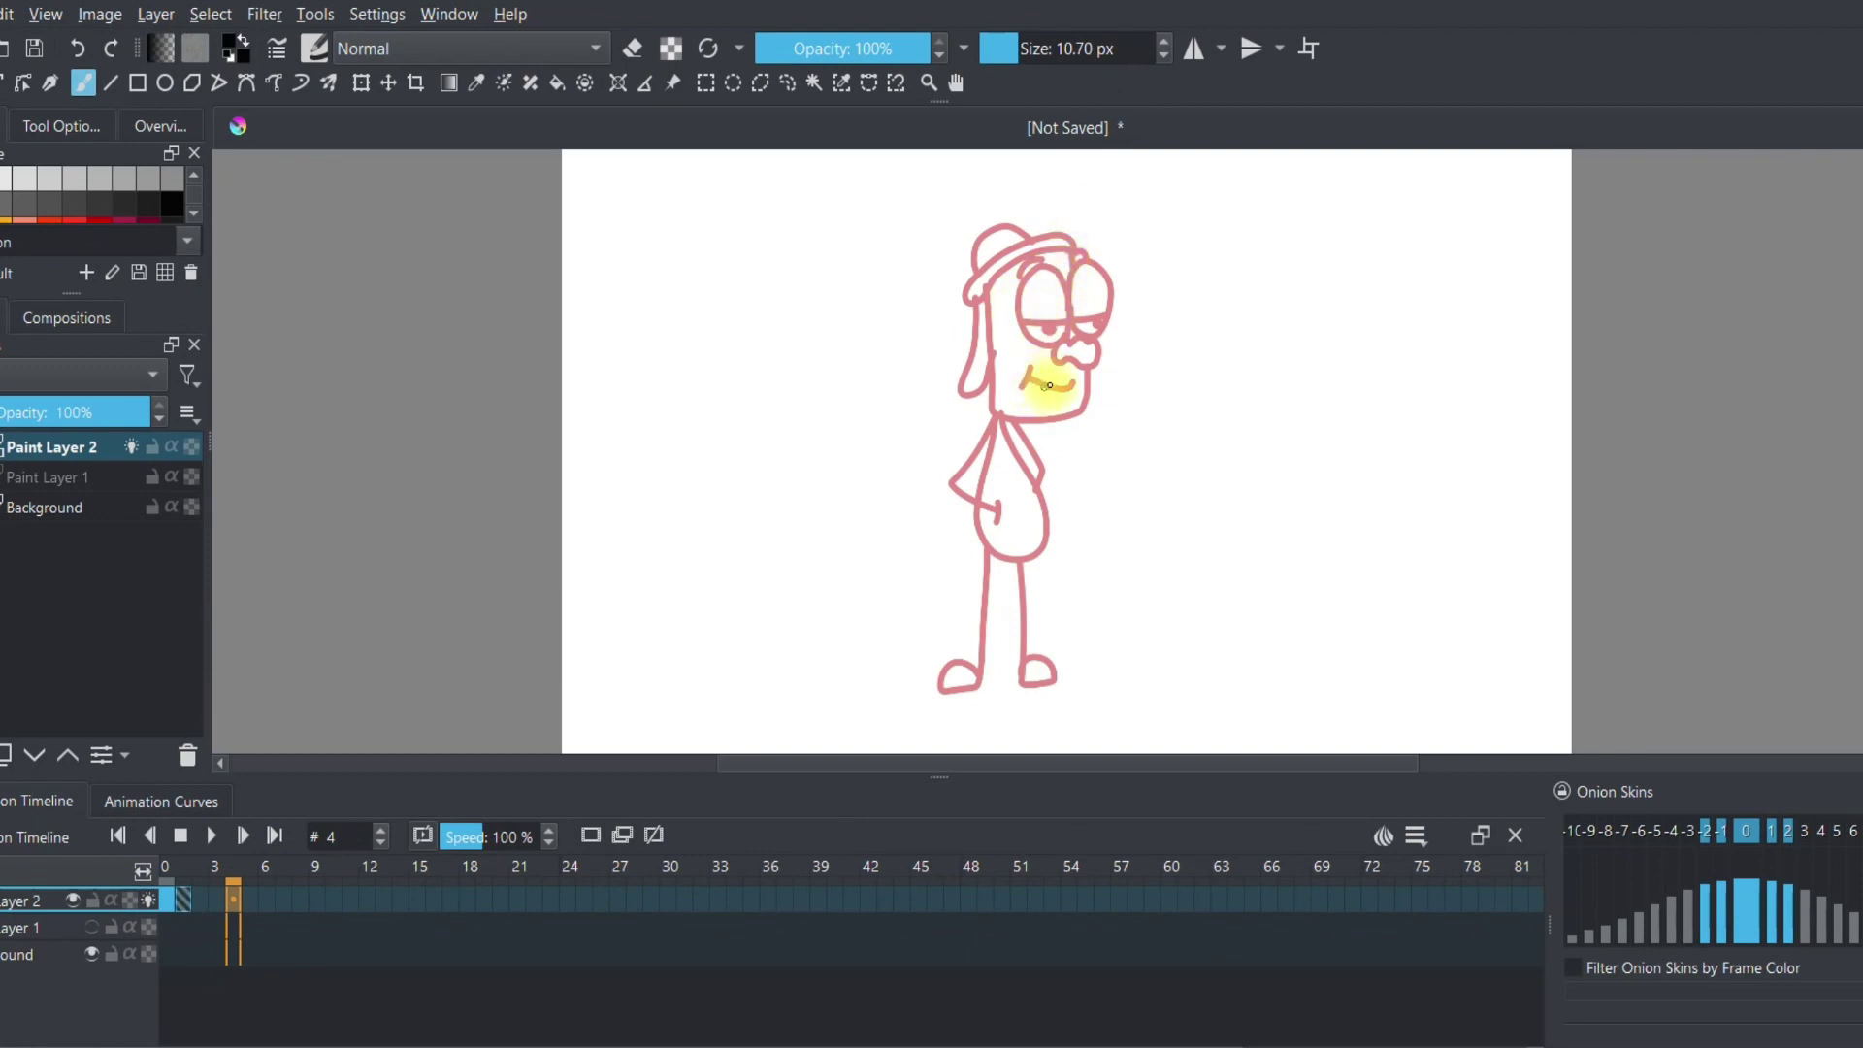
left_click_drag(990, 427, 920, 477)
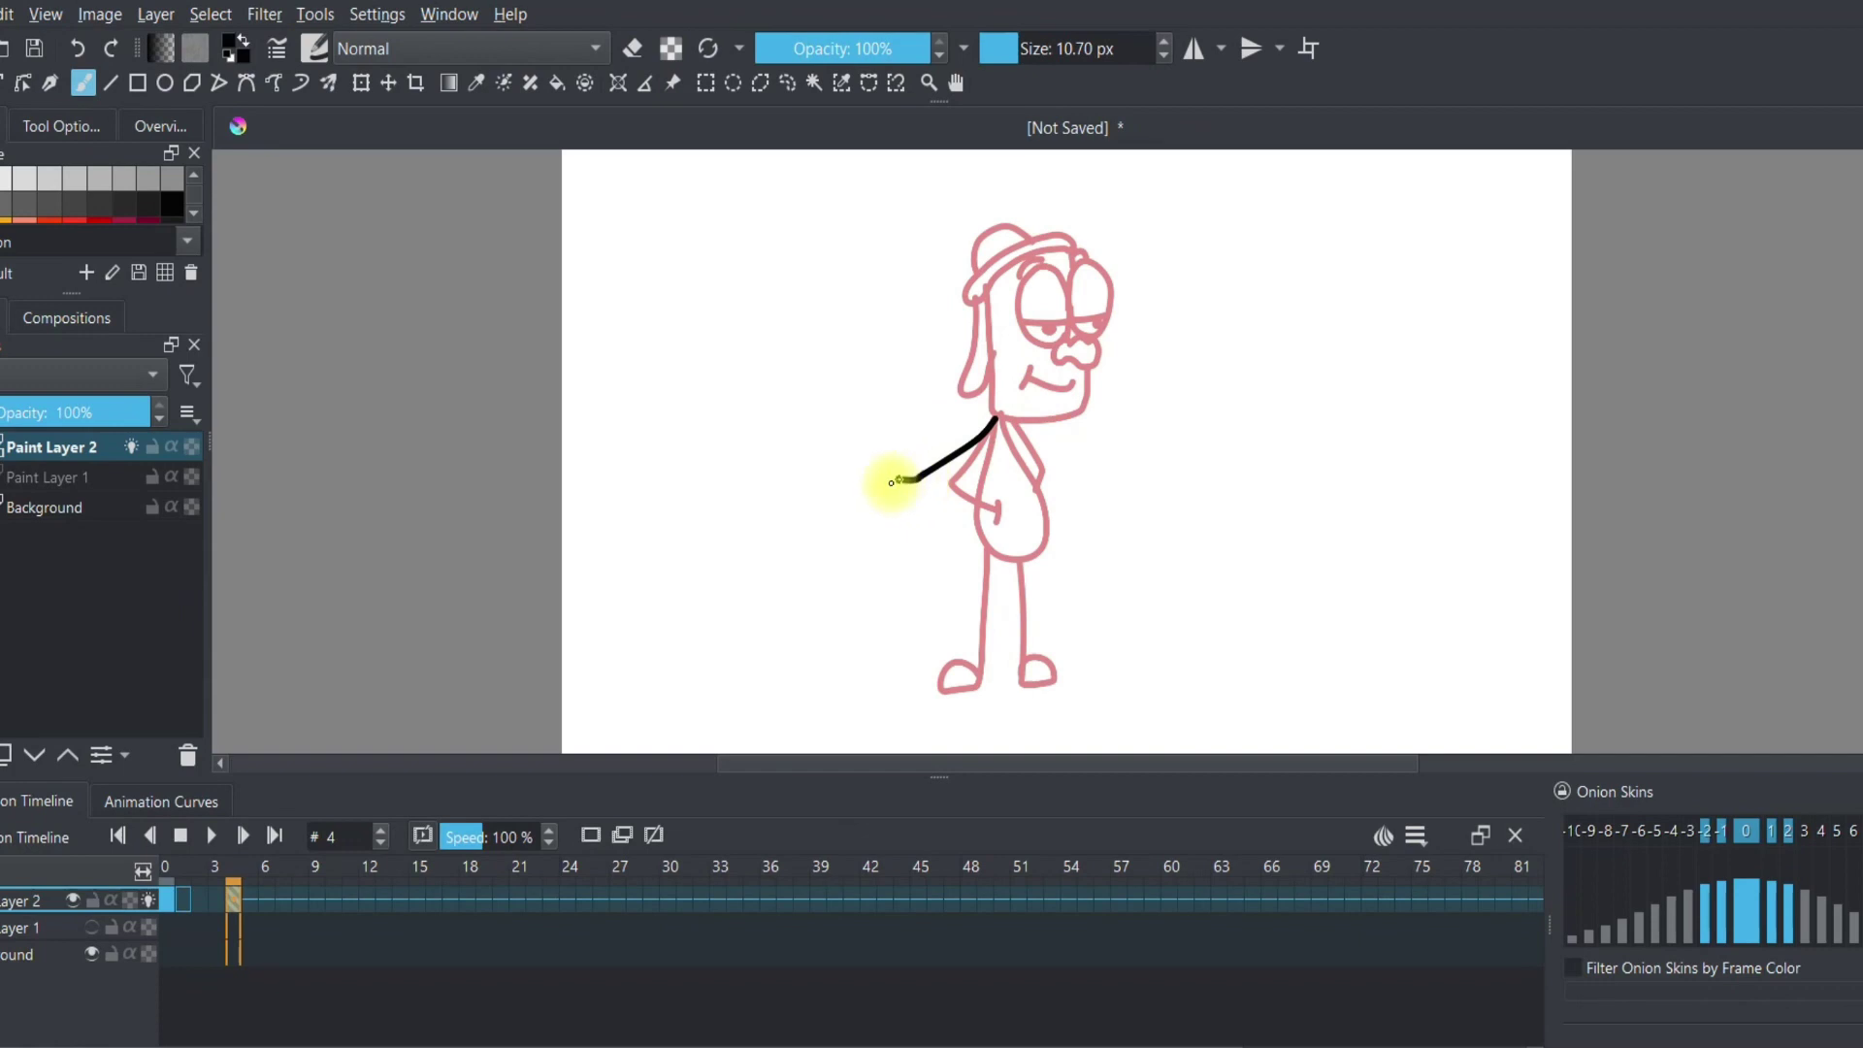
left_click_drag(900, 502, 904, 506)
mouse_move(1010, 420)
left_mouse_down()
mouse_move(1145, 468)
mouse_move(1148, 495)
mouse_move(1164, 454)
left_mouse_up()
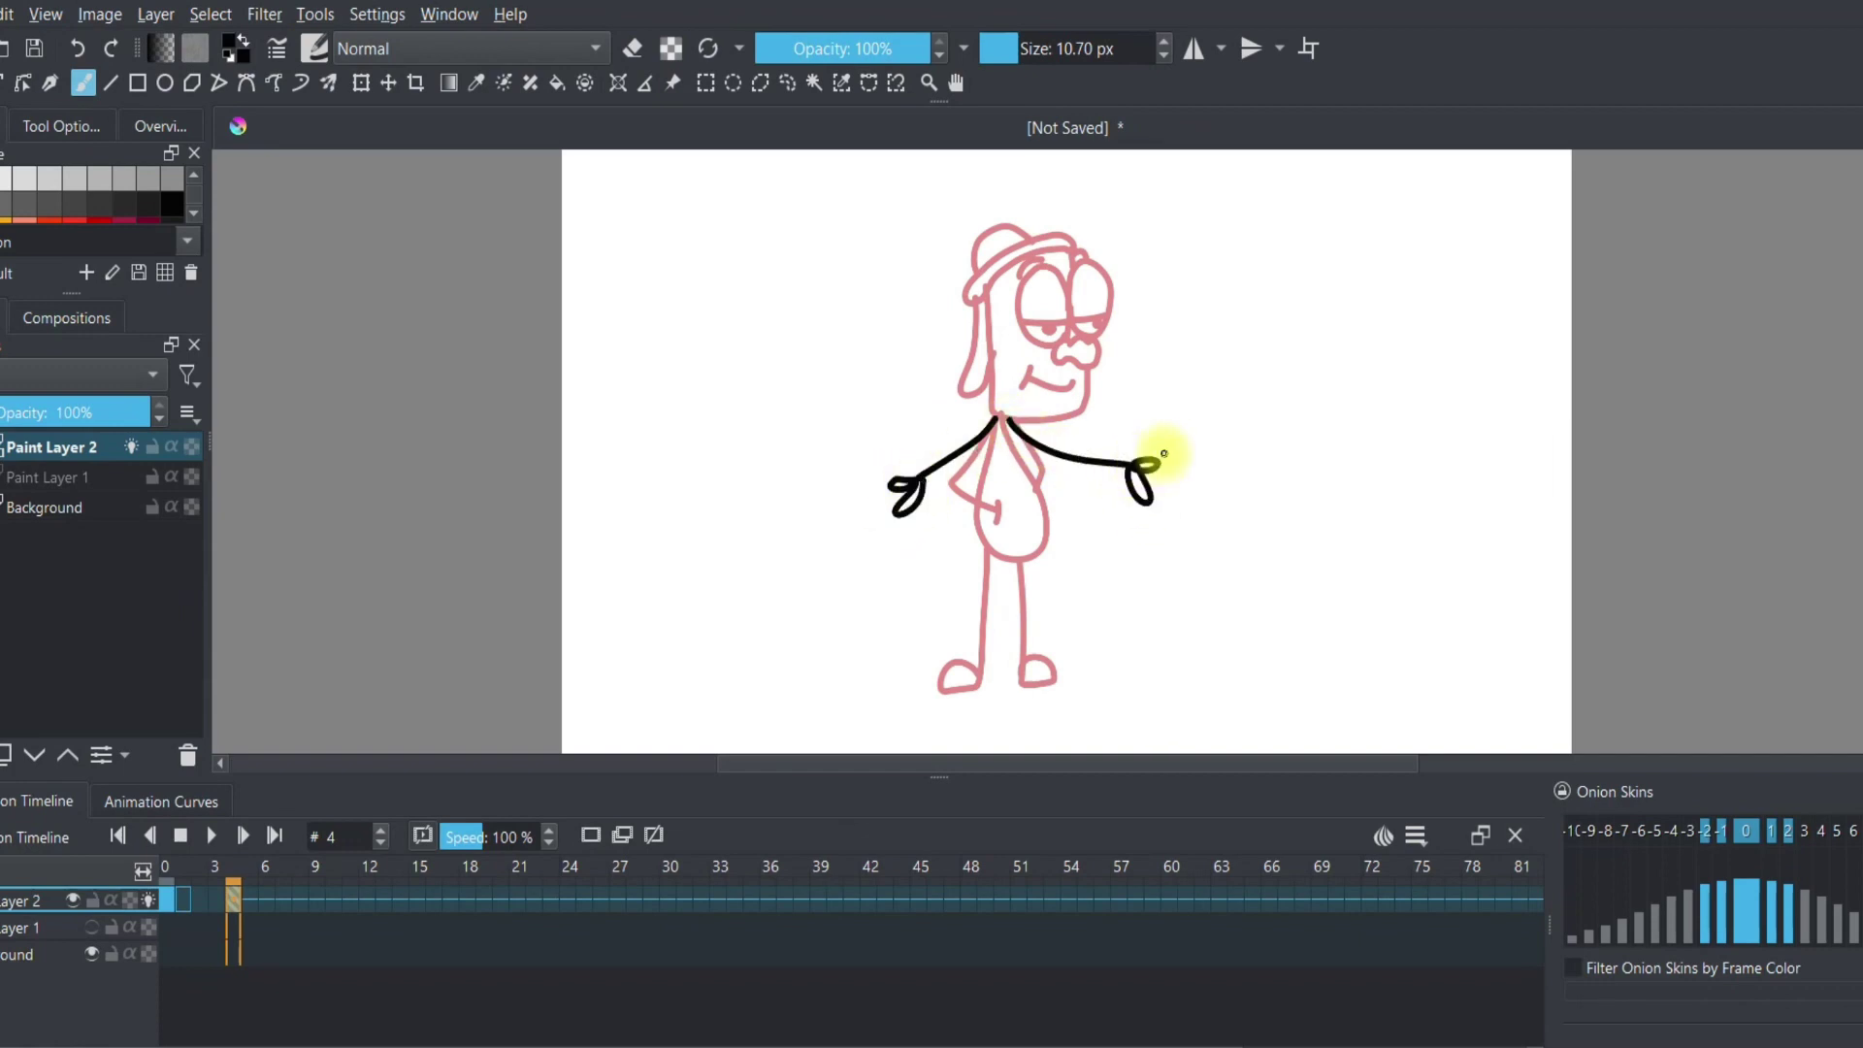
Step: Move the outstretched-arms keyframe to frame 1 and insert a new keyframe after it at frame 3
mouse_move(233, 894)
left_mouse_down()
mouse_move(172, 910)
mouse_move(237, 905)
mouse_move(200, 898)
mouse_move(188, 871)
mouse_move(158, 881)
mouse_move(194, 883)
mouse_move(196, 906)
mouse_move(161, 882)
mouse_move(189, 883)
left_mouse_up()
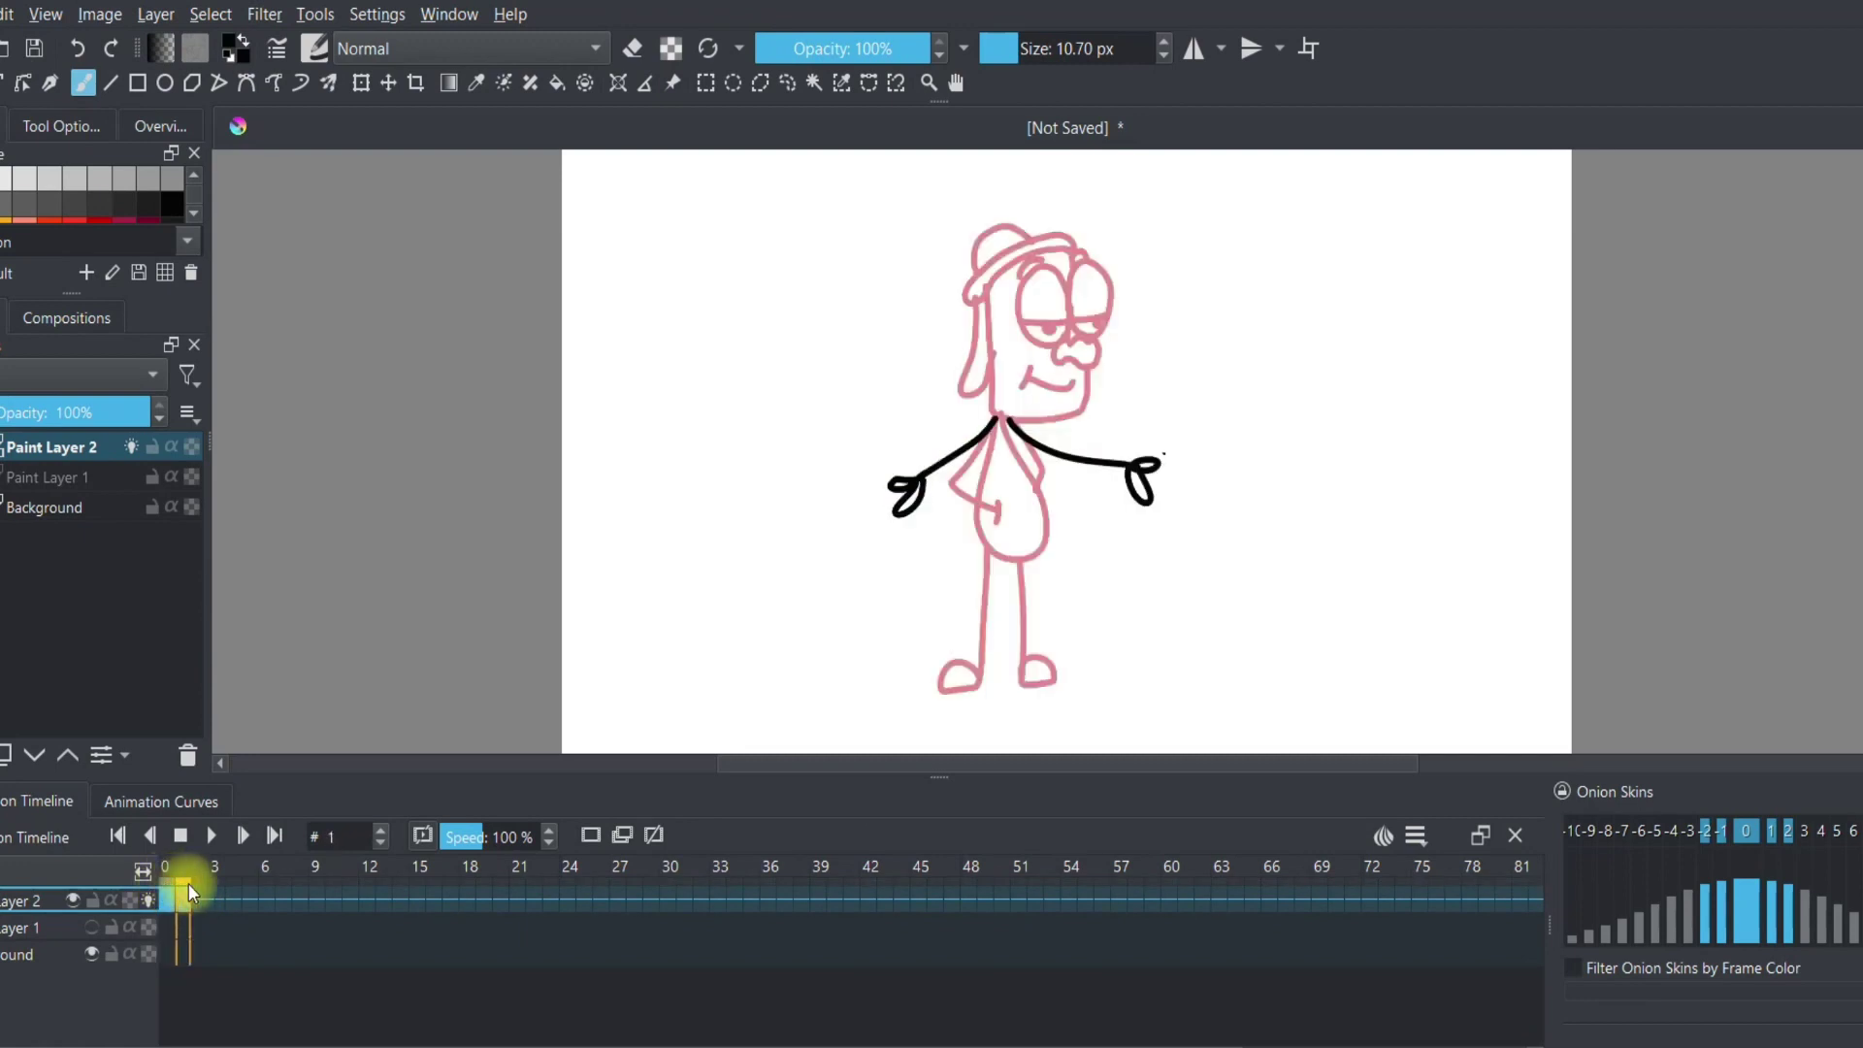
left_click(194, 896)
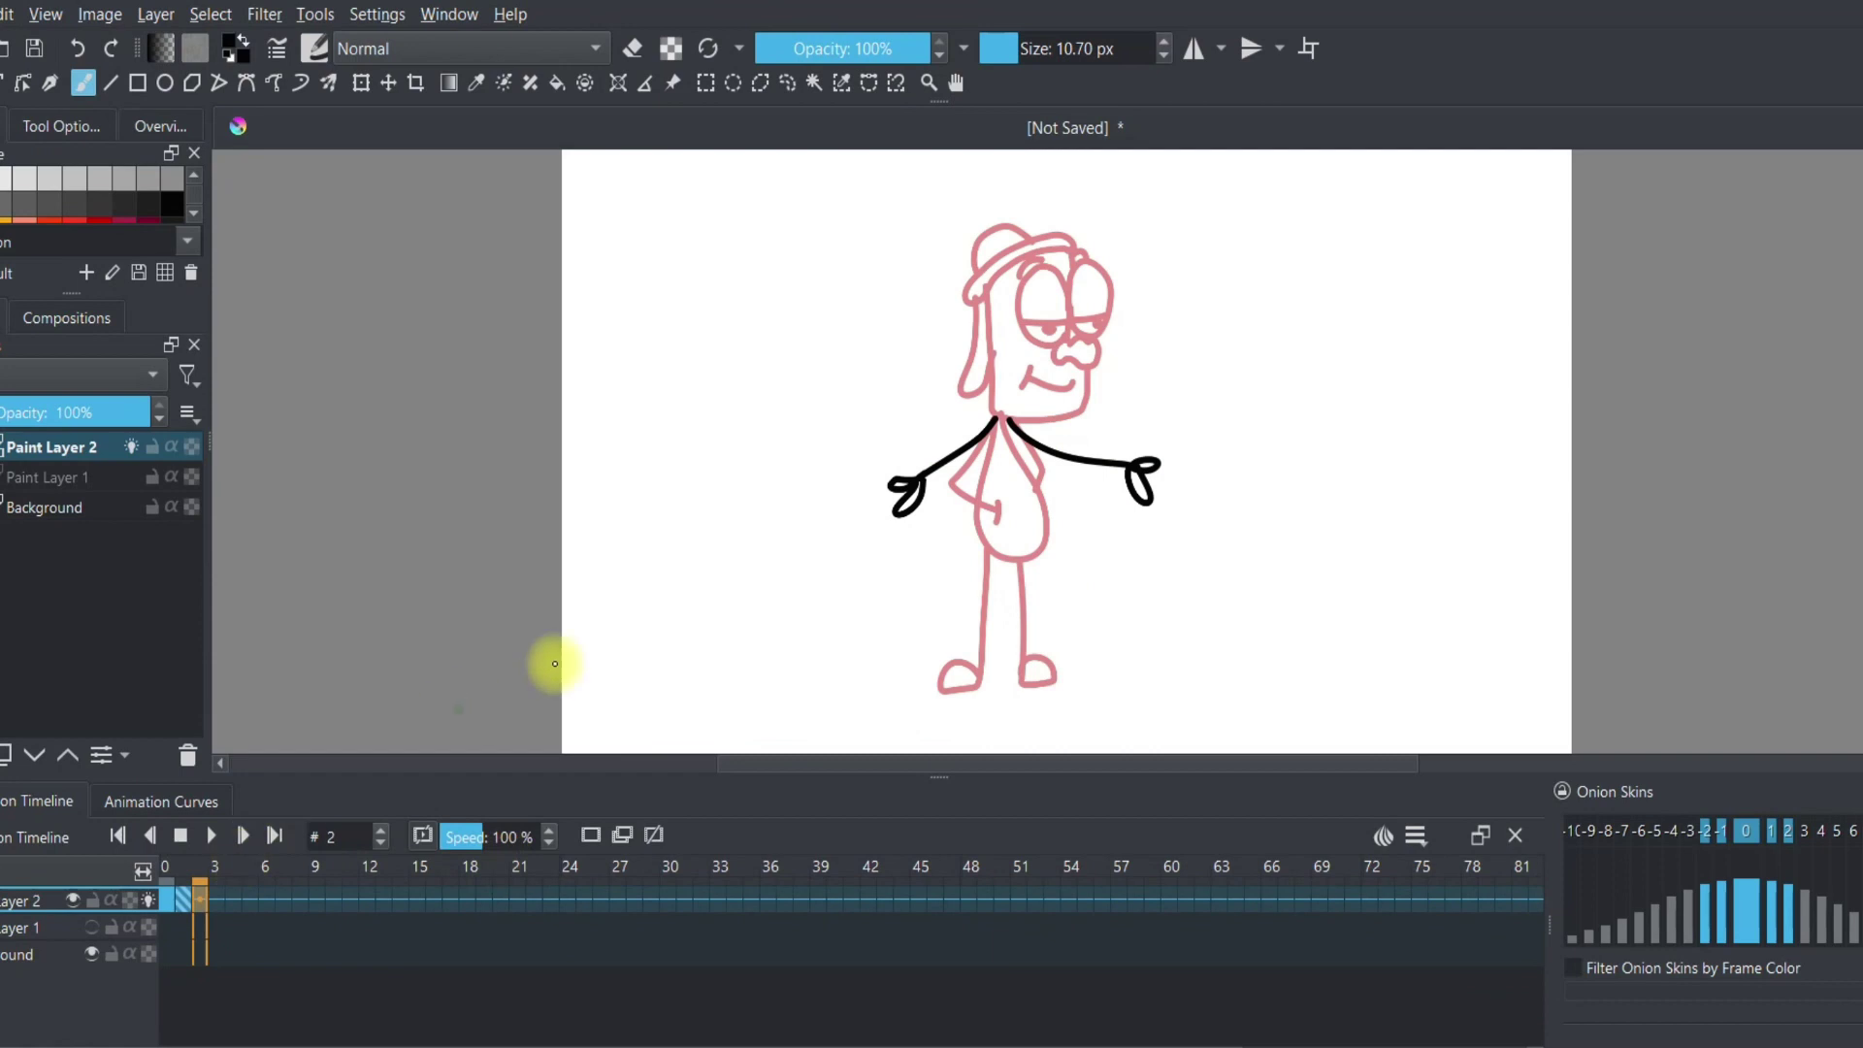
left_click(213, 901)
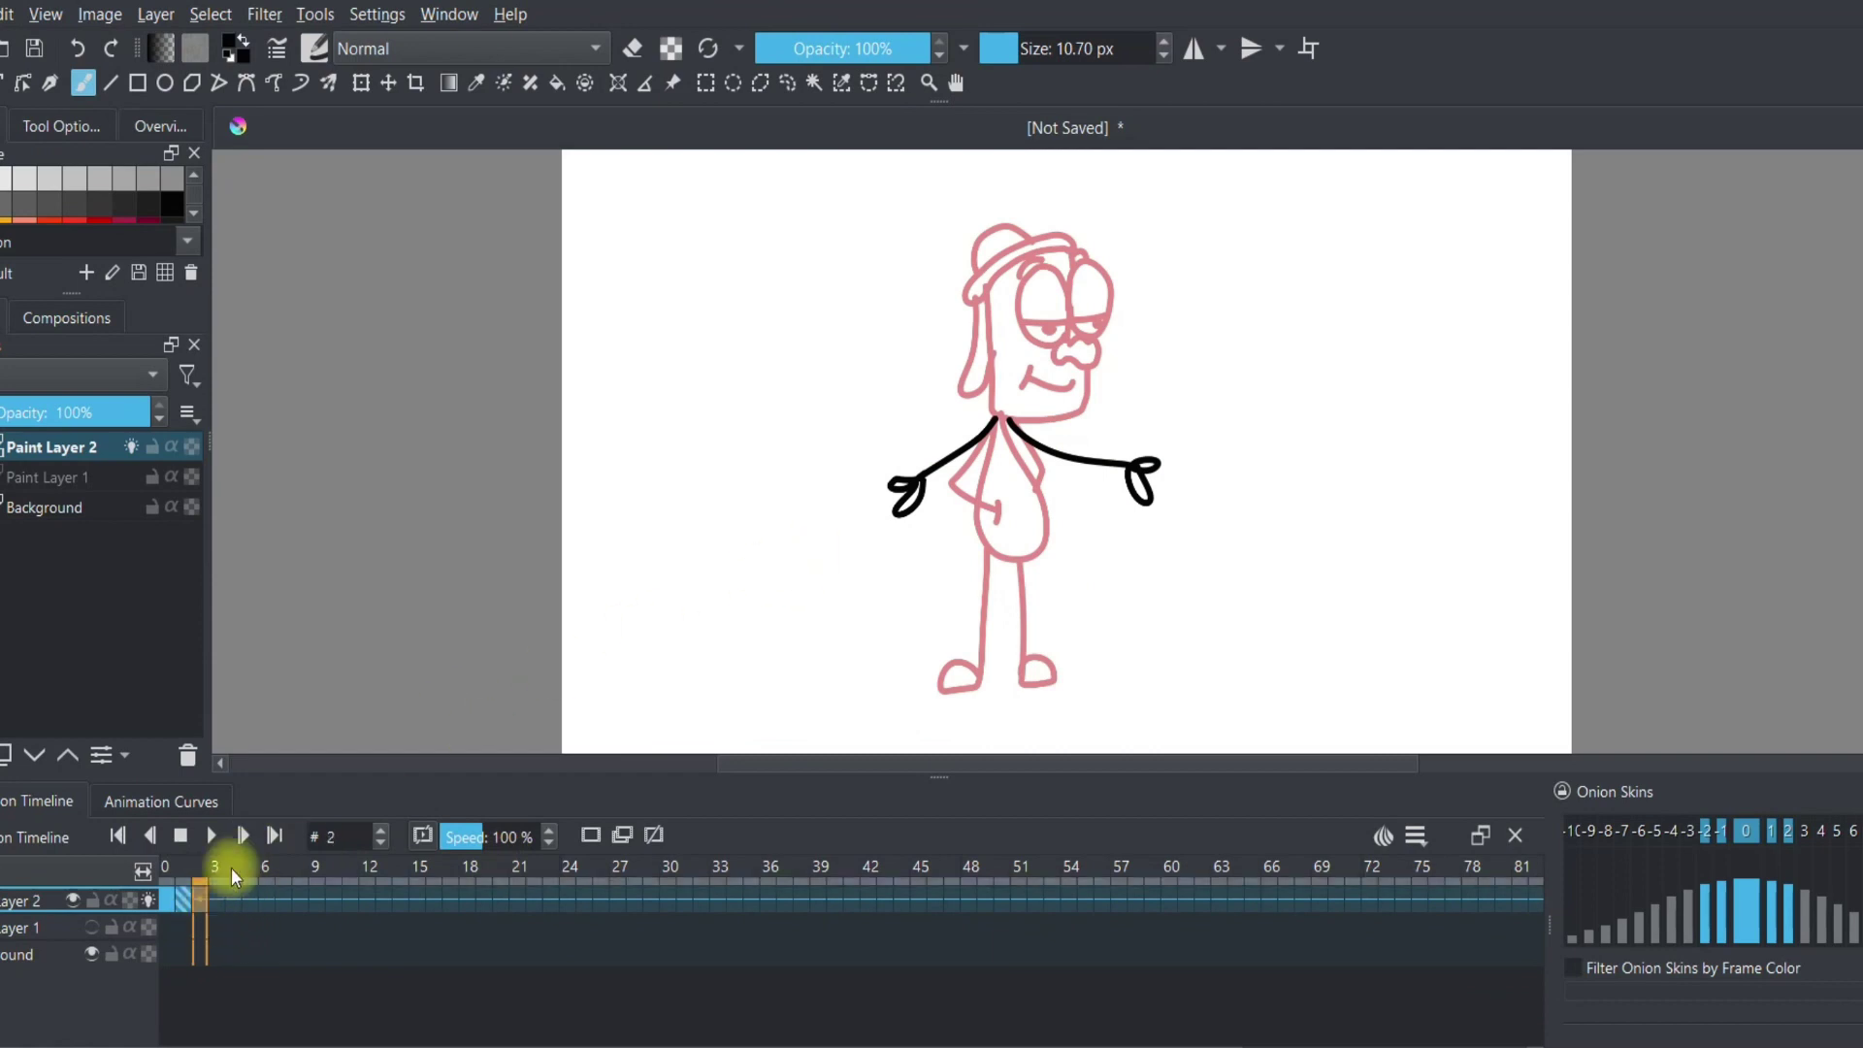
right_click(191, 897)
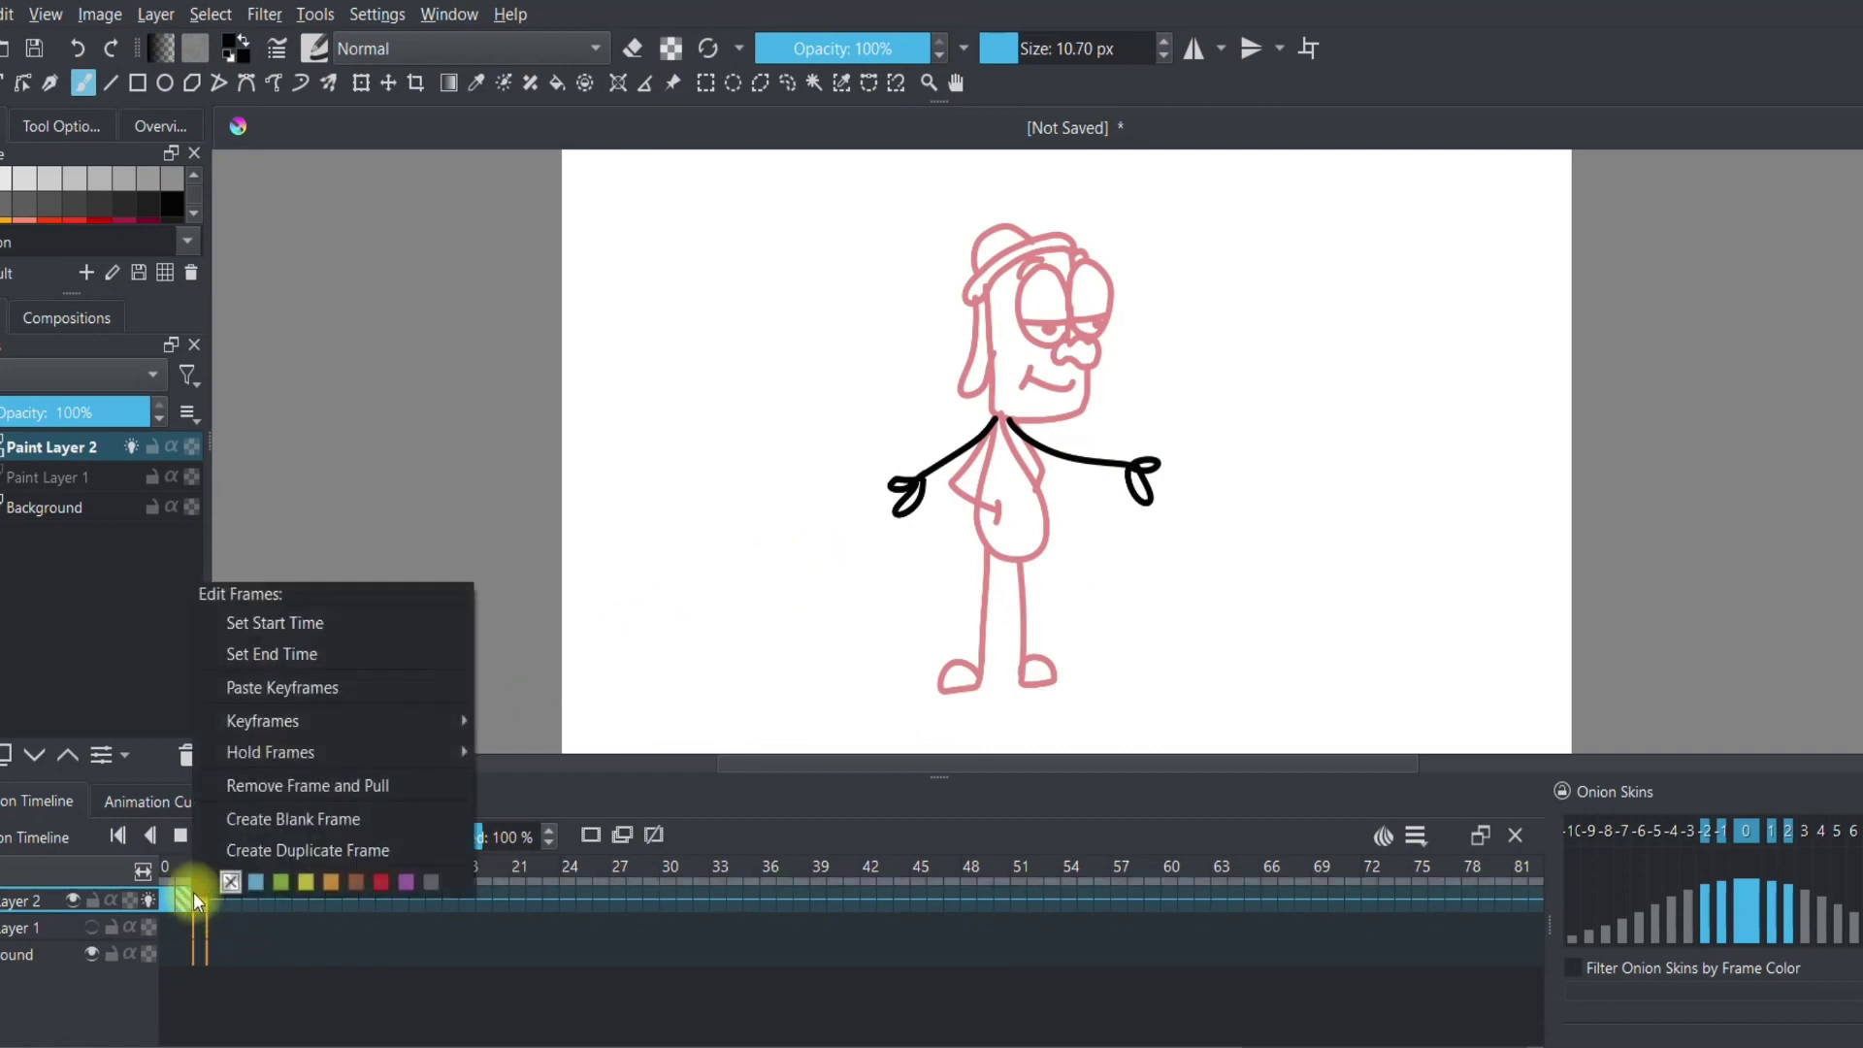
left_click(315, 786)
right_click(199, 897)
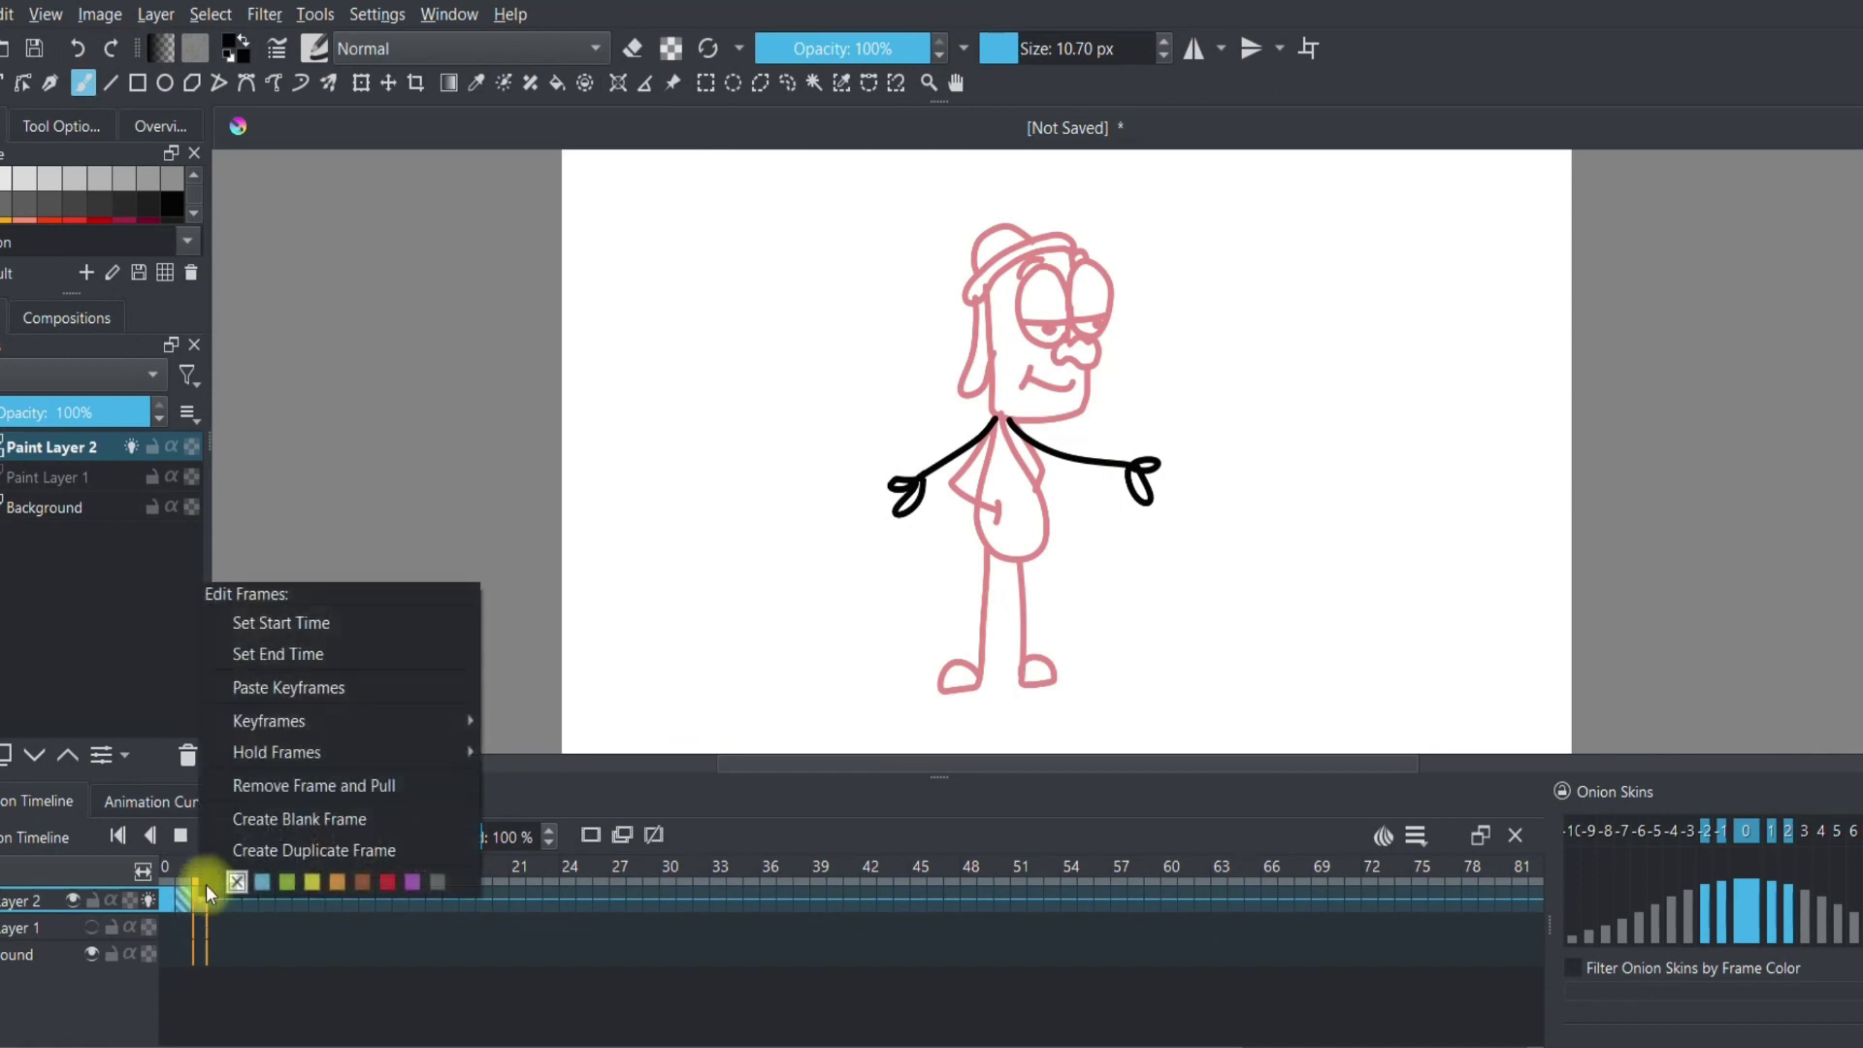
mouse_move(281, 725)
left_click(548, 750)
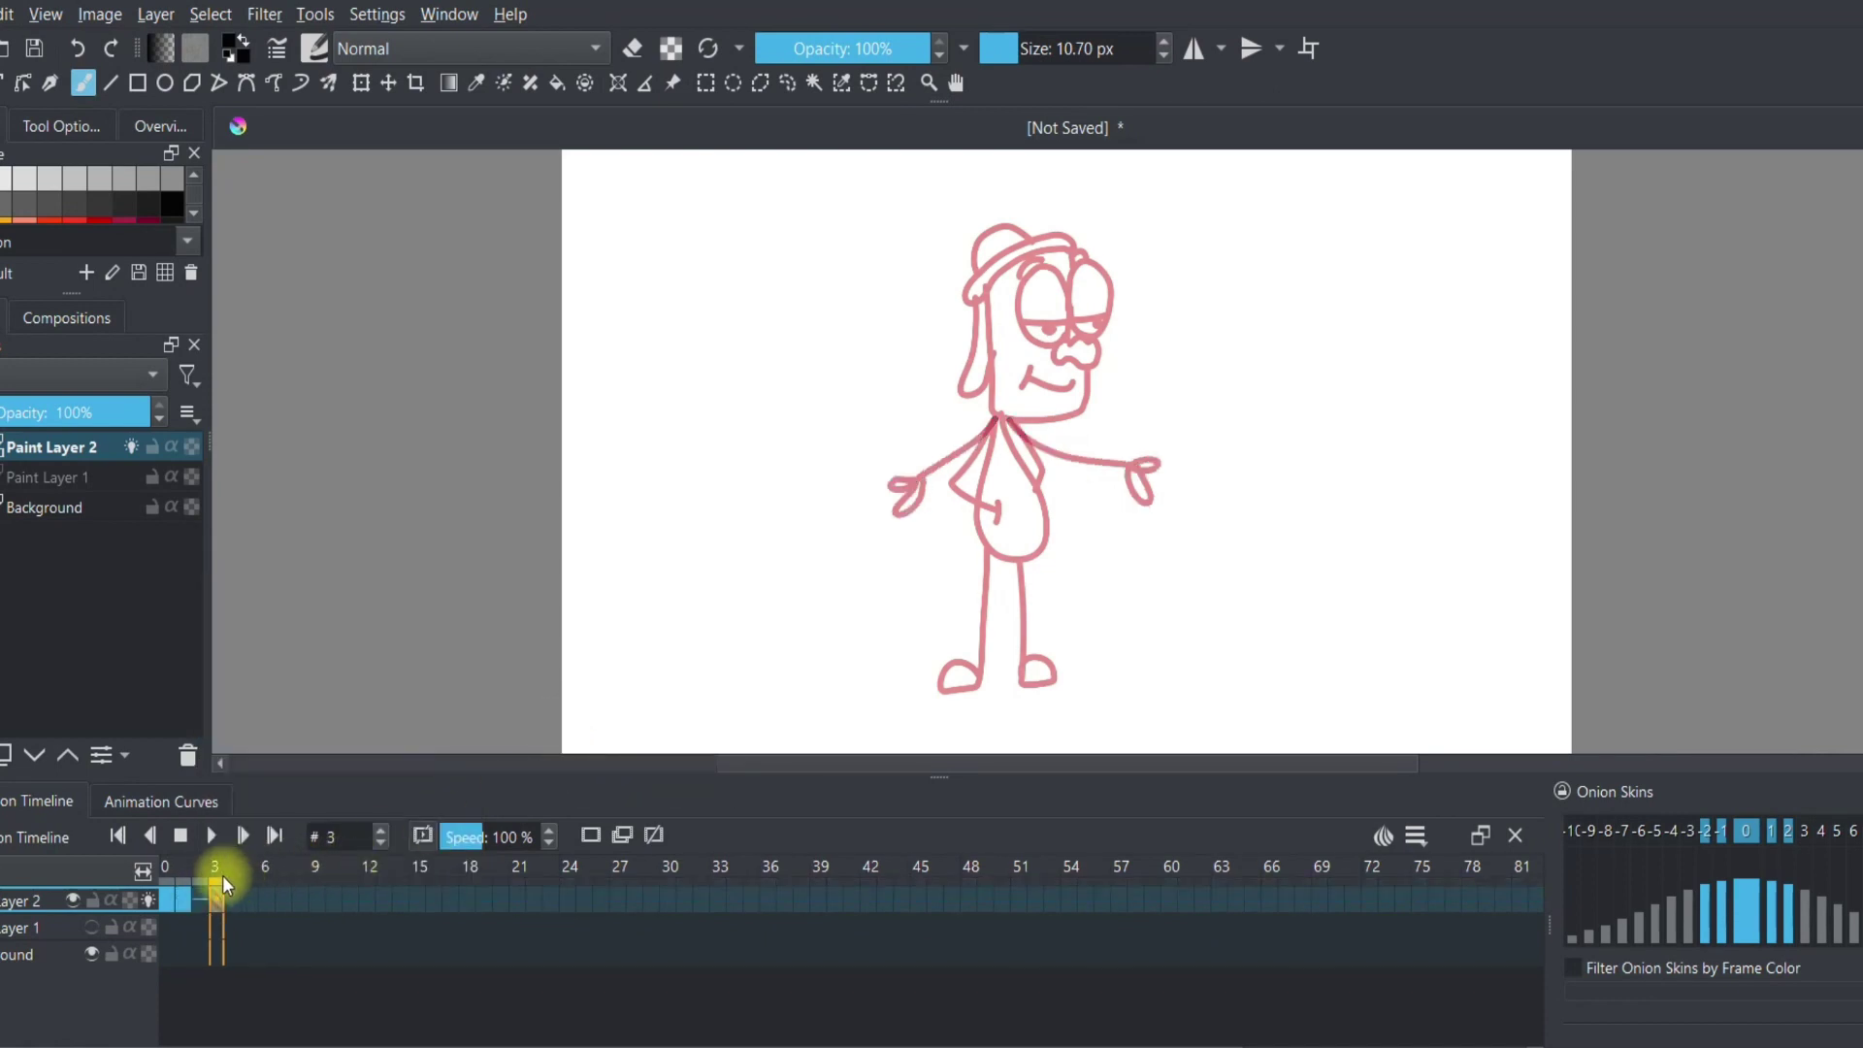
Step: On frame 3, draw both arms angled downward with small hands, below the onion-skinned outstretched arms
mouse_move(217, 882)
left_mouse_down()
mouse_move(166, 883)
mouse_move(215, 884)
mouse_move(196, 892)
left_mouse_up()
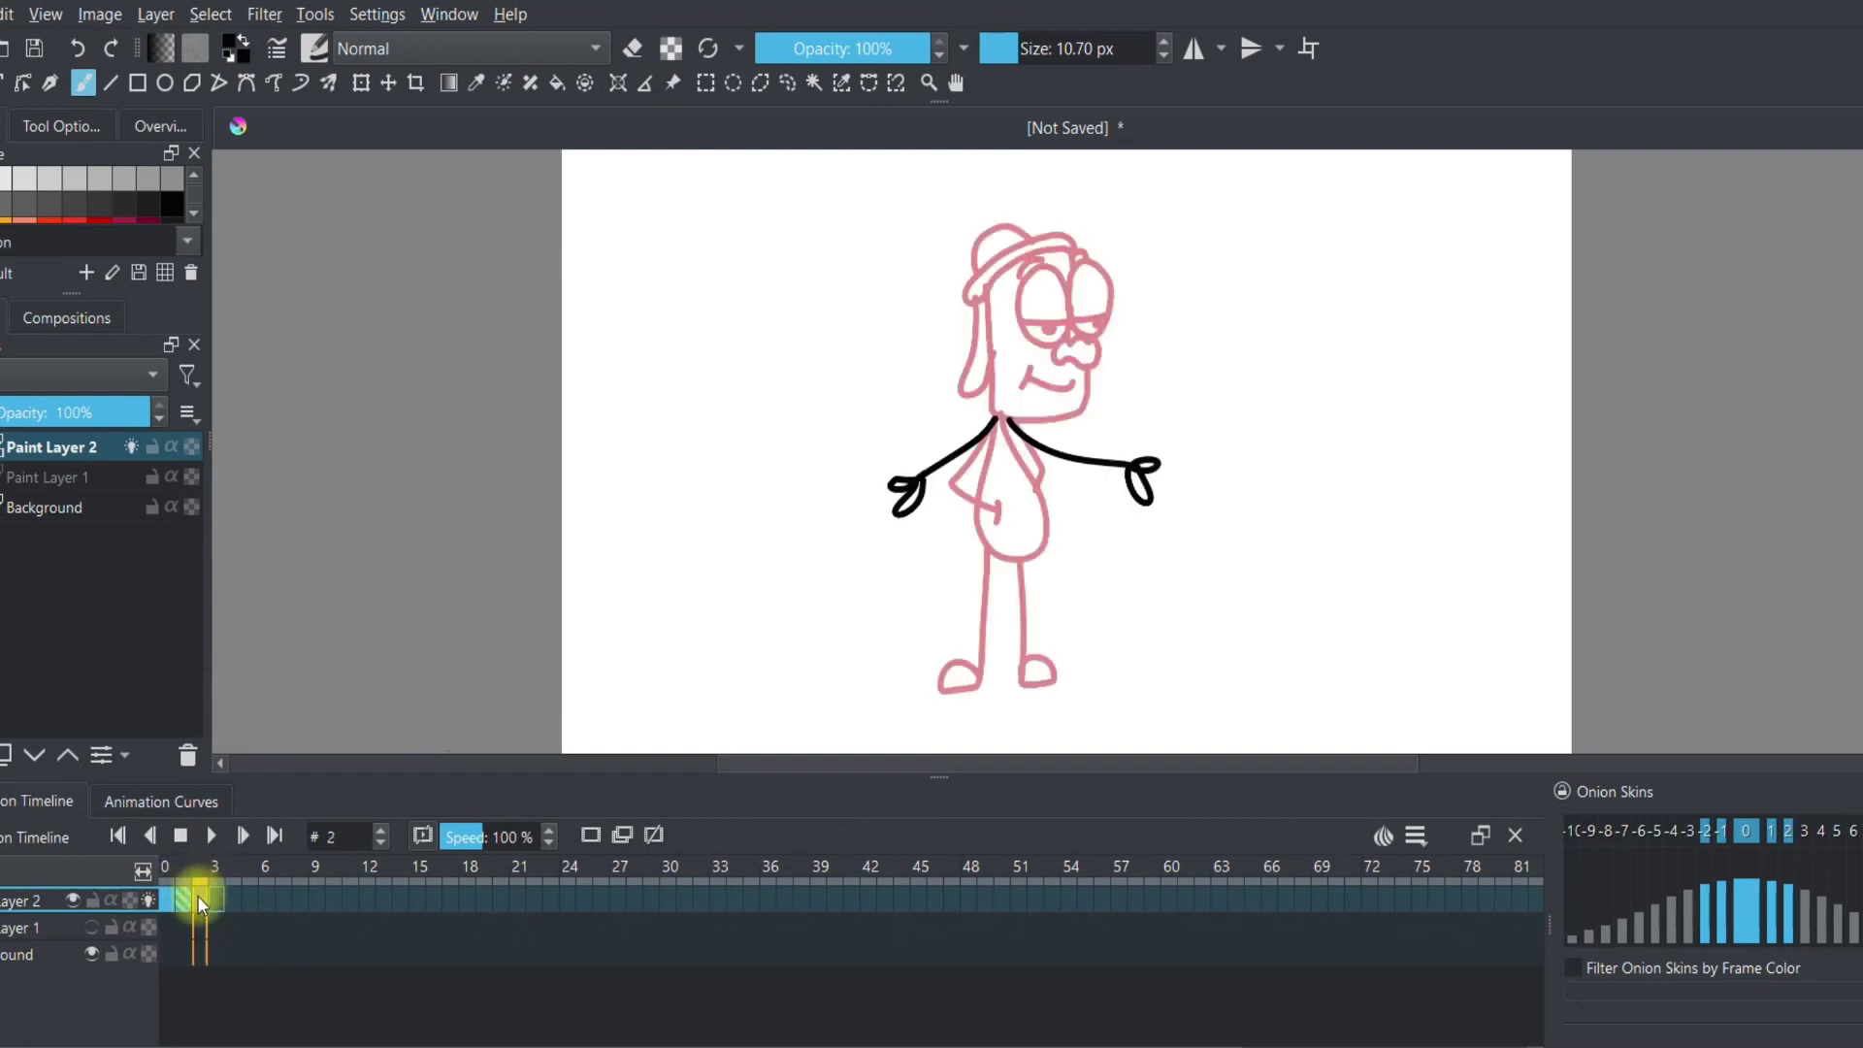
left_click(169, 900)
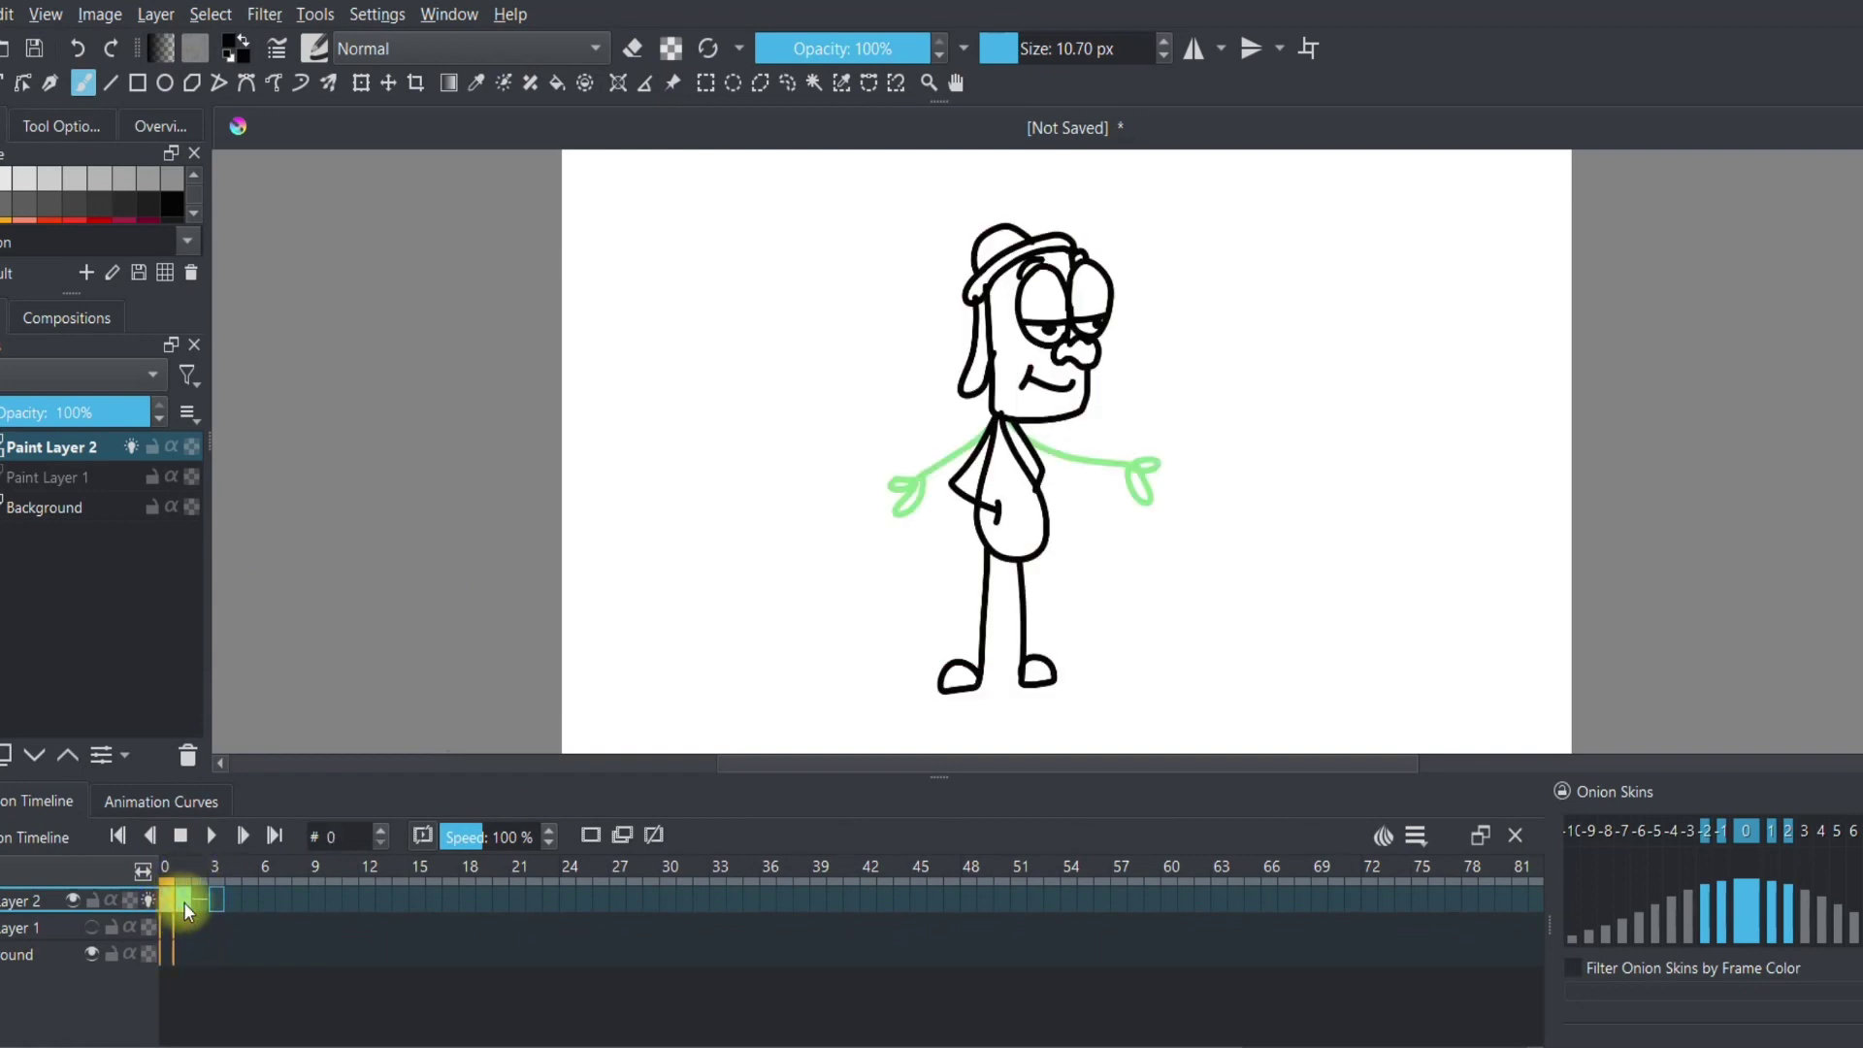
left_click(184, 901)
left_click(202, 901)
left_click_drag(218, 899, 195, 899)
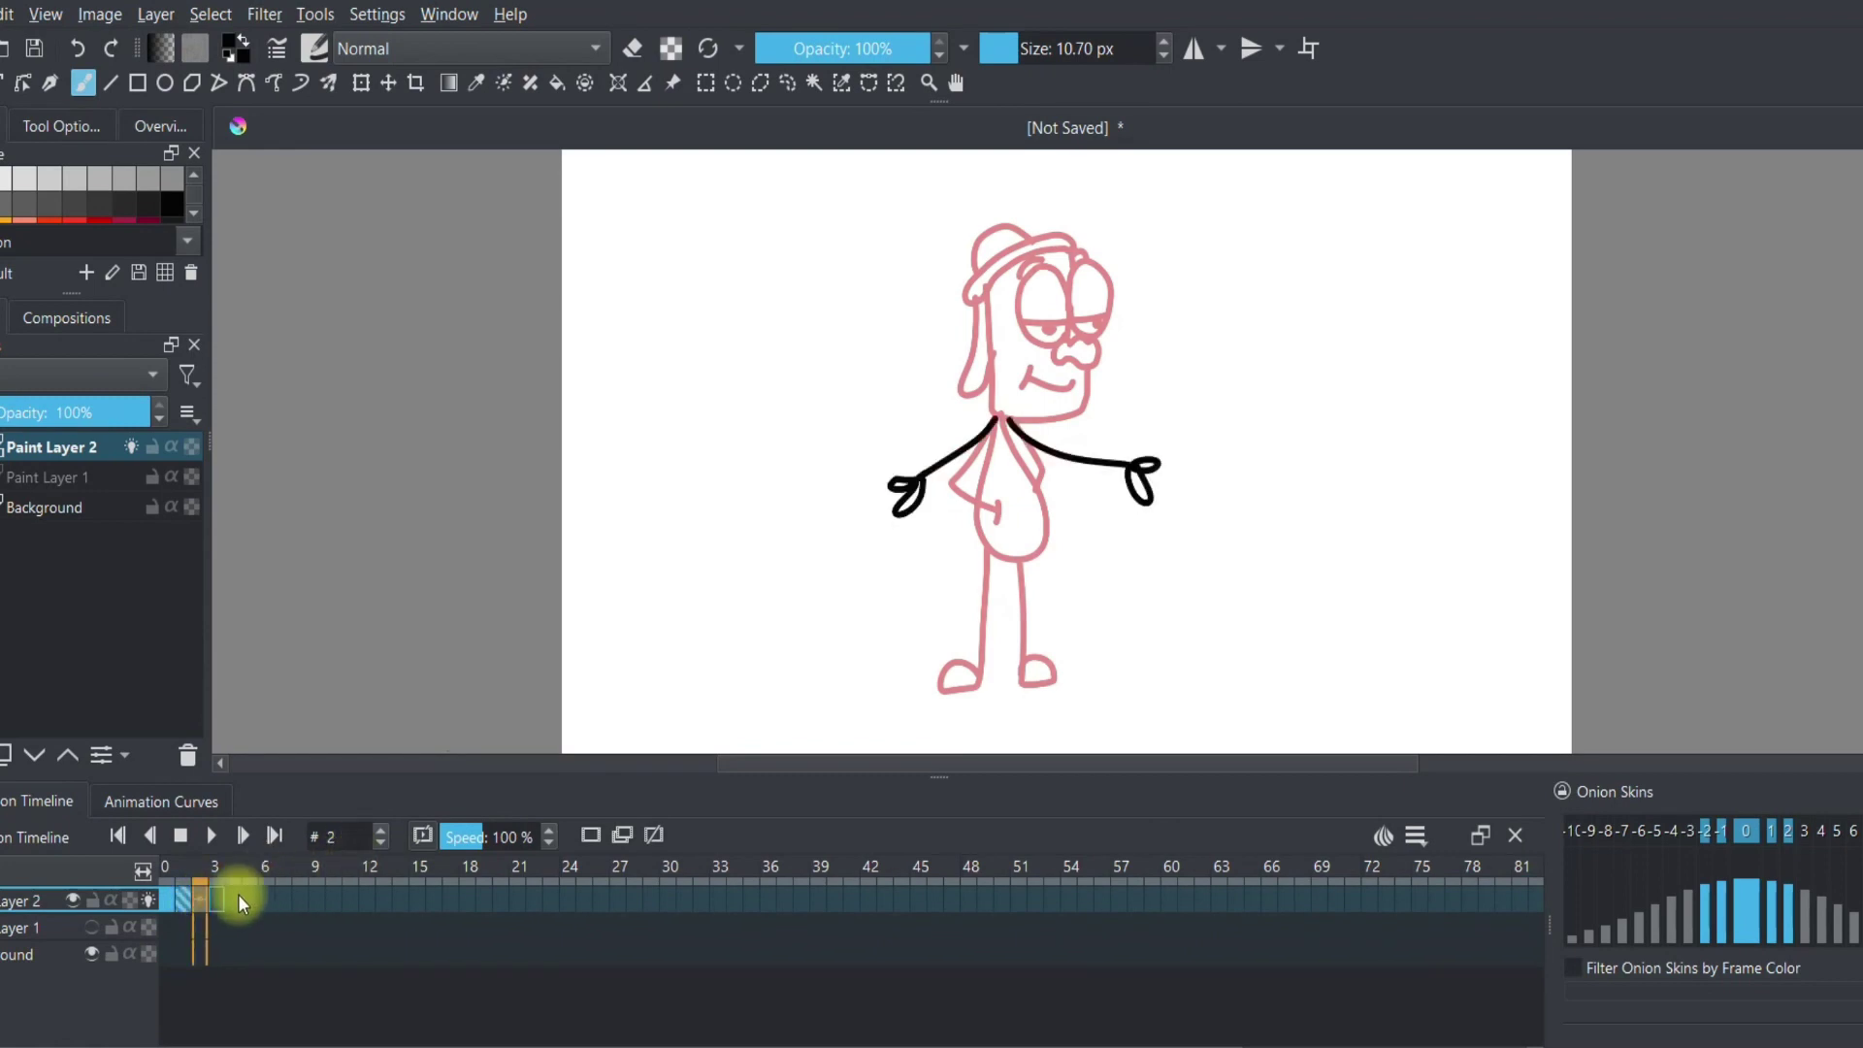
left_click(221, 894)
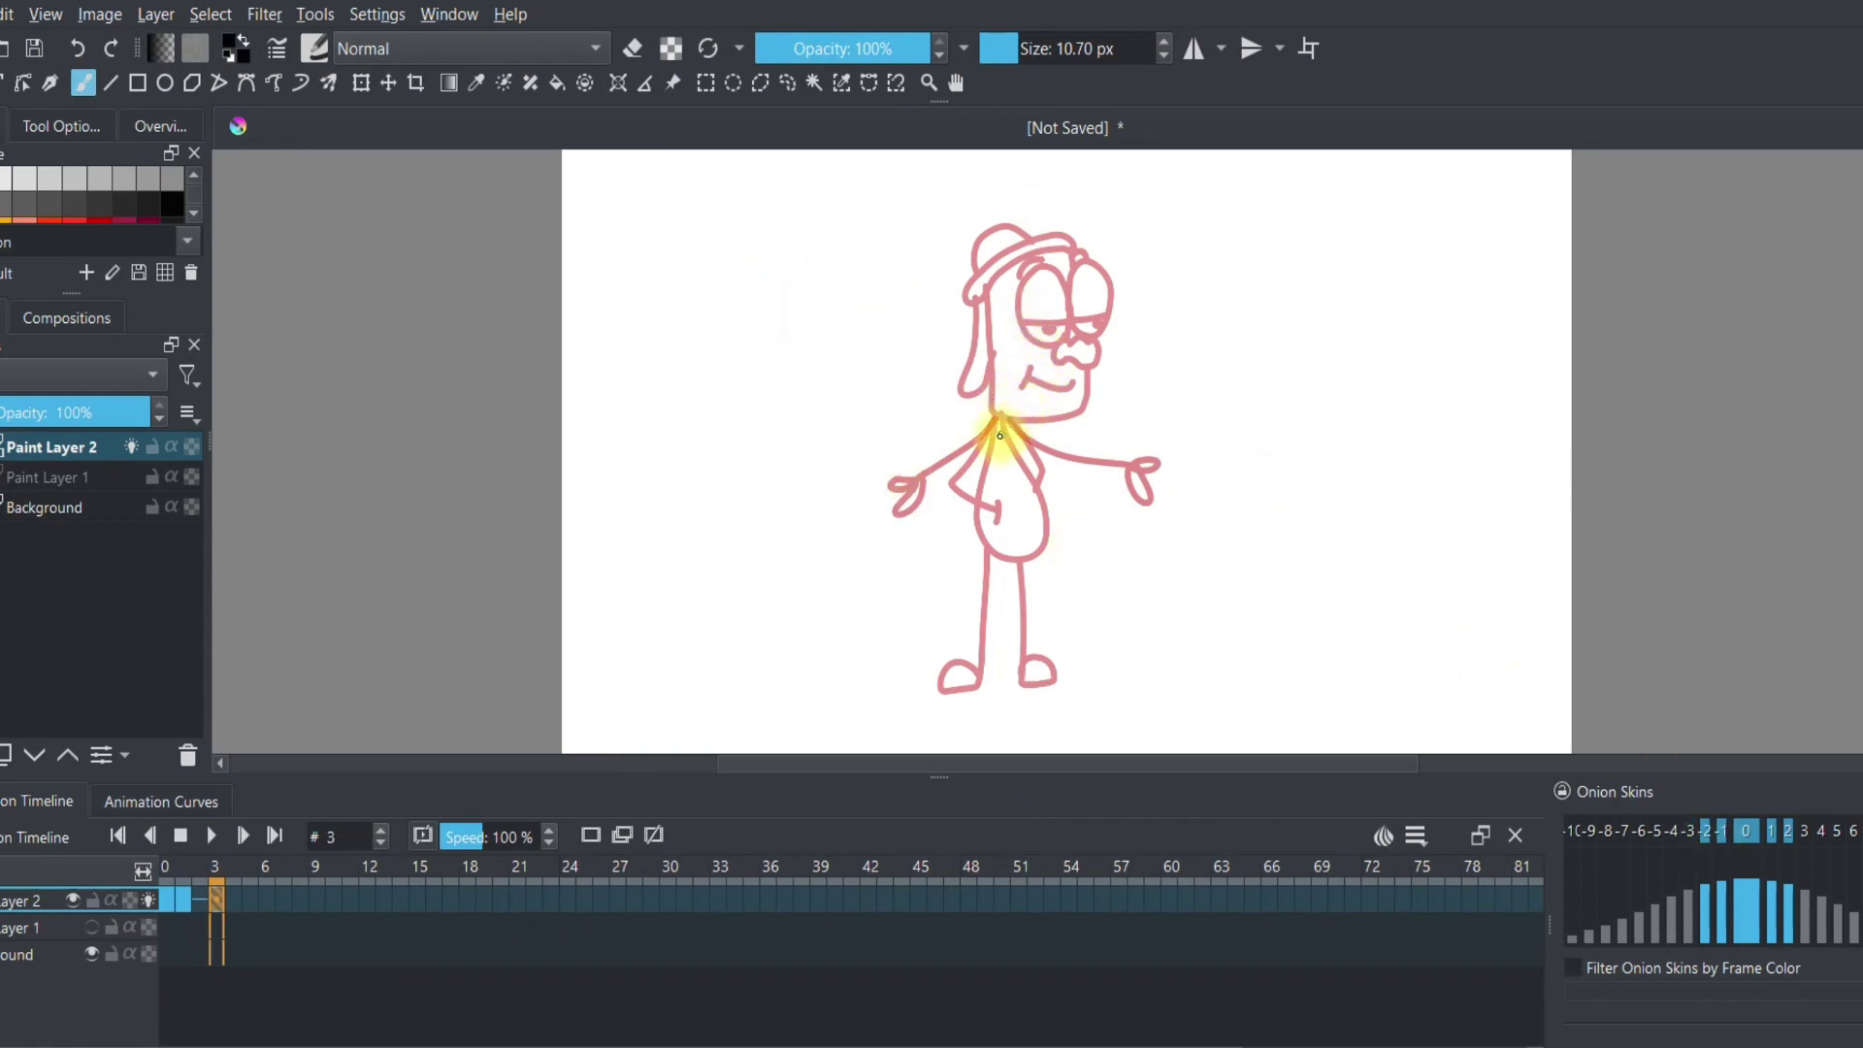
mouse_move(997, 418)
left_mouse_down()
mouse_move(920, 518)
mouse_move(919, 550)
mouse_move(949, 508)
mouse_move(1106, 519)
left_mouse_up()
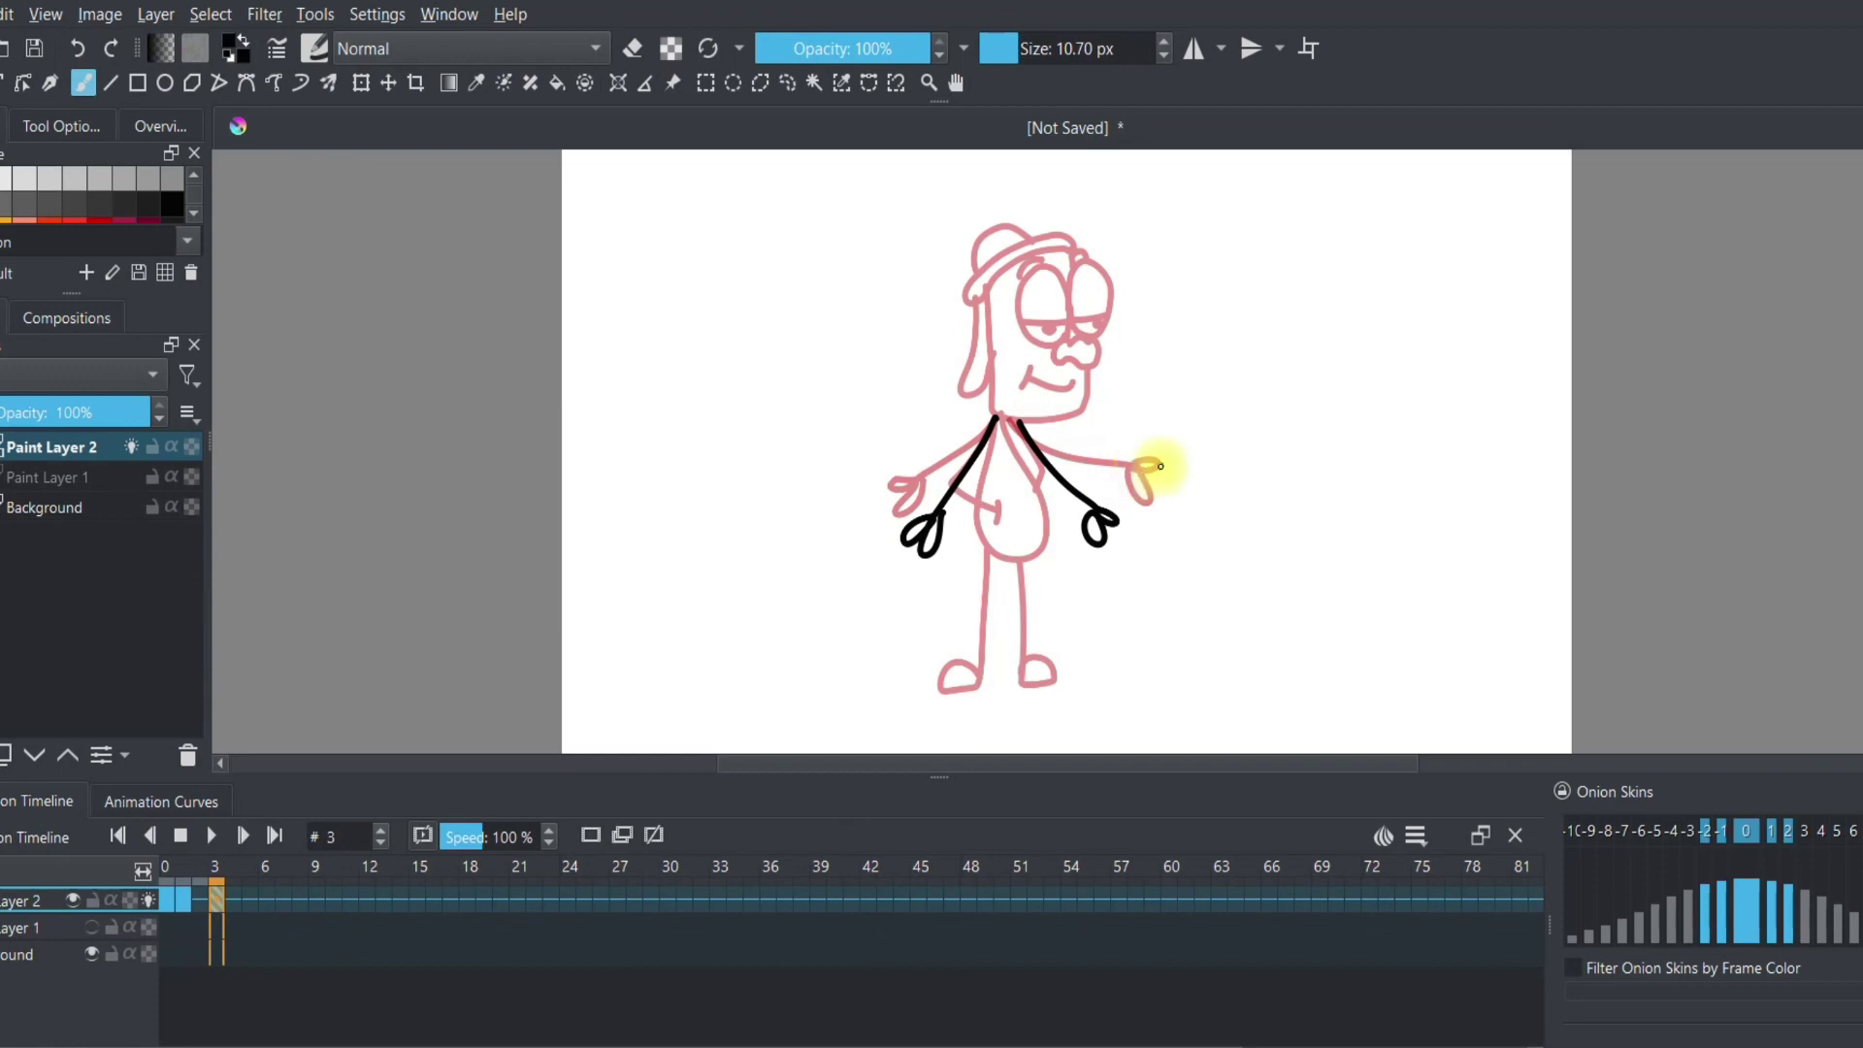
Step: Play the animation and scrub through the first few frames to check the arm motion
left_click(197, 836)
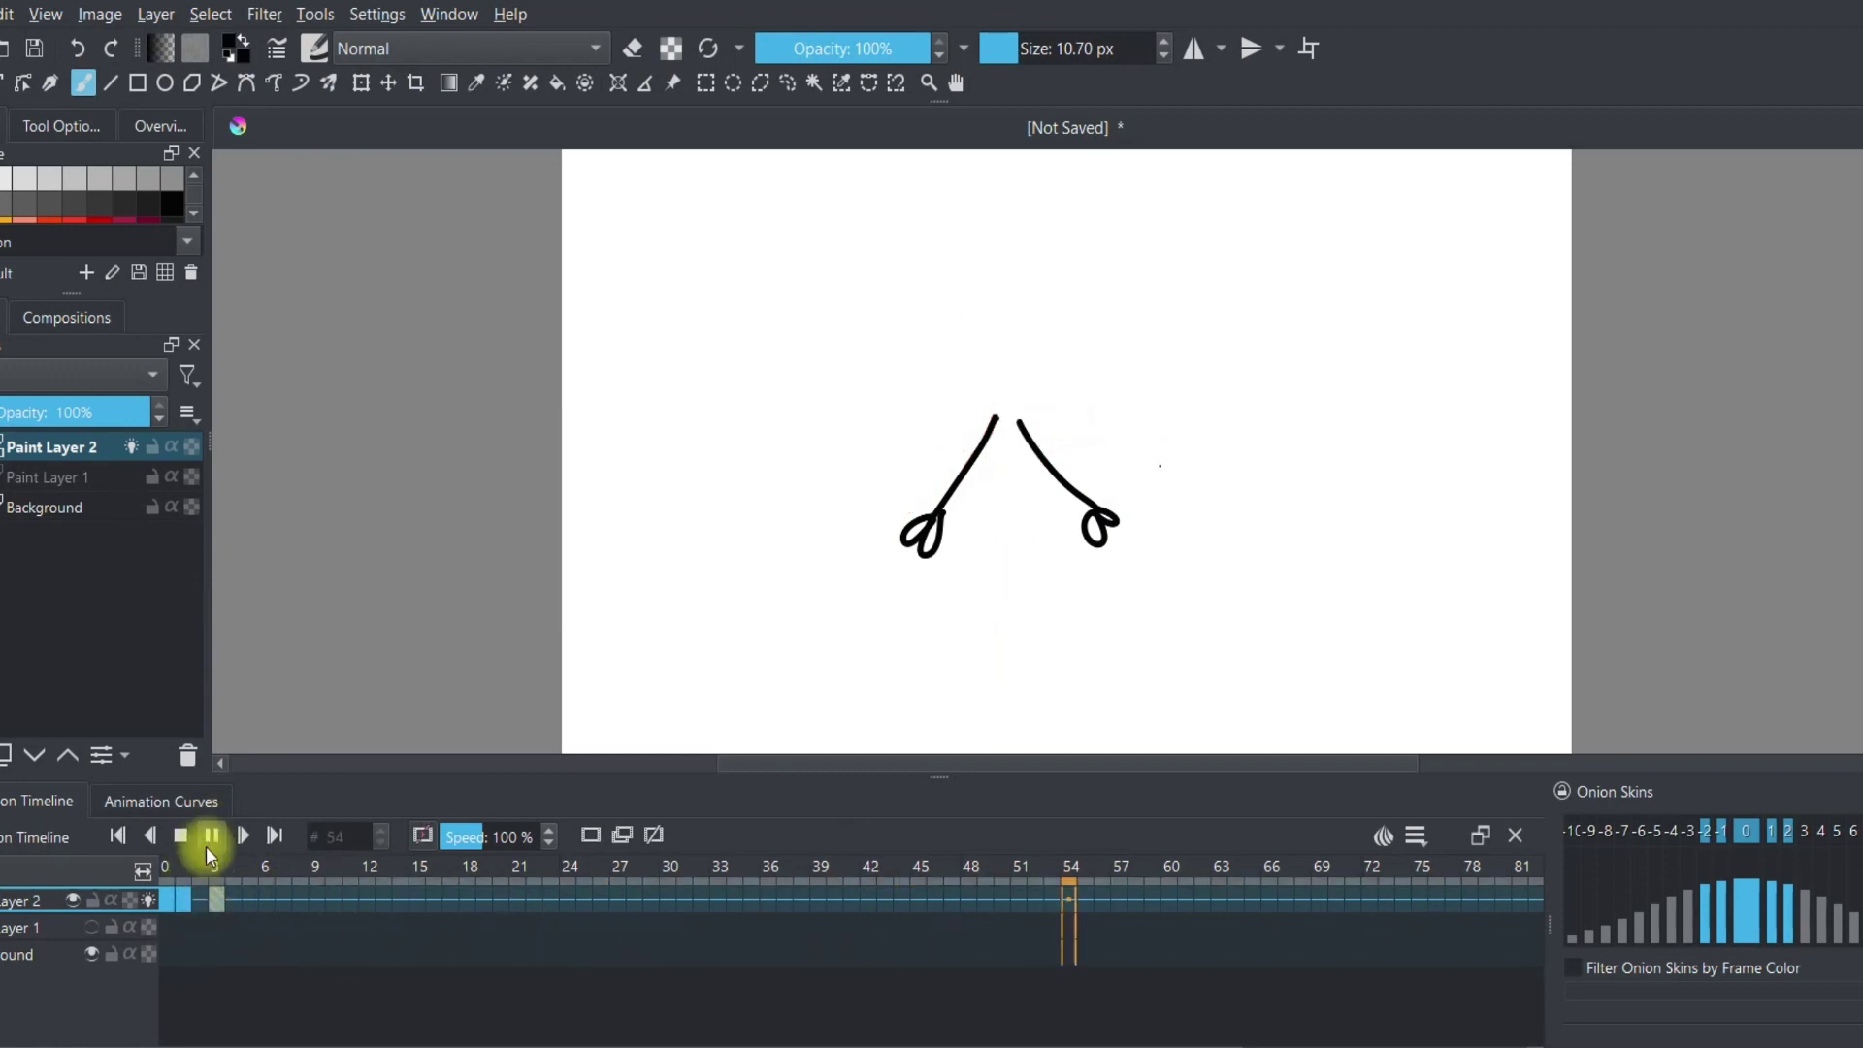
left_click(190, 870)
left_click_drag(198, 870, 223, 905)
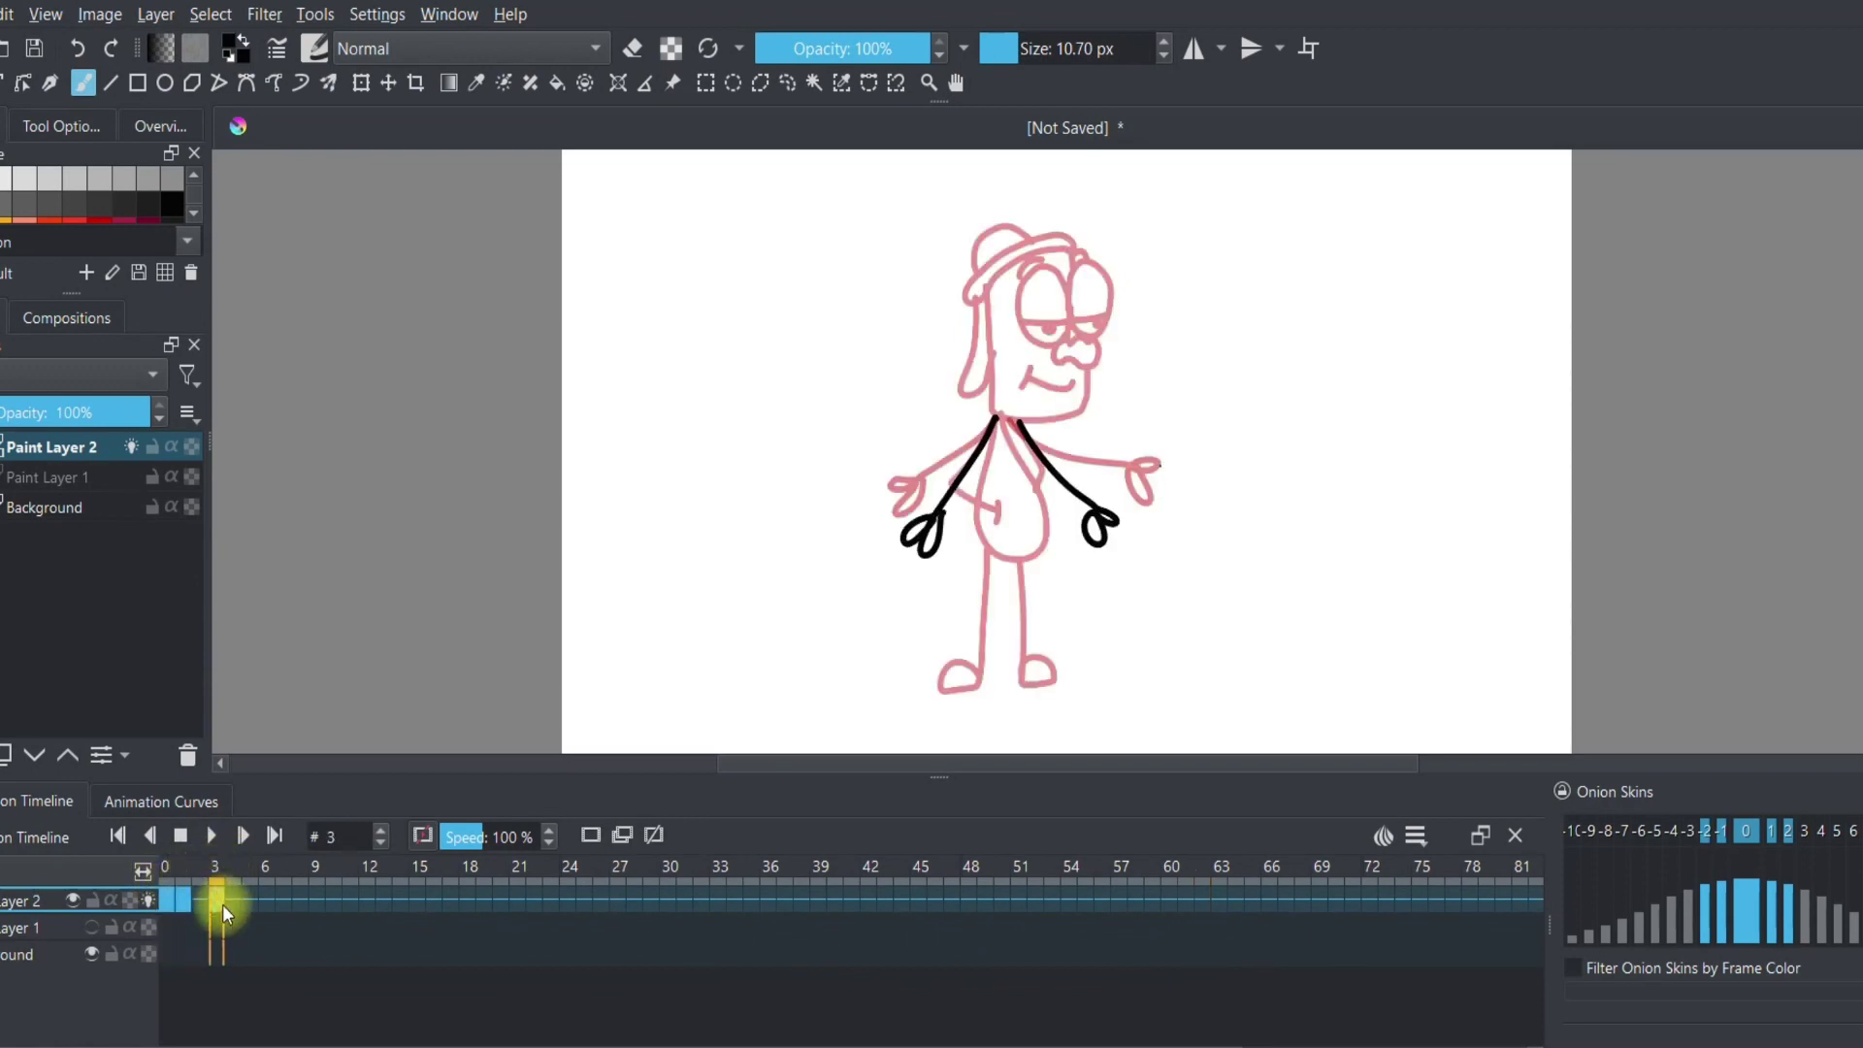
Step: Space out the two arm keyframes to frames 9 and 21, and play back the new timing
left_click(231, 894)
left_click_drag(216, 899, 317, 875)
left_click(463, 891)
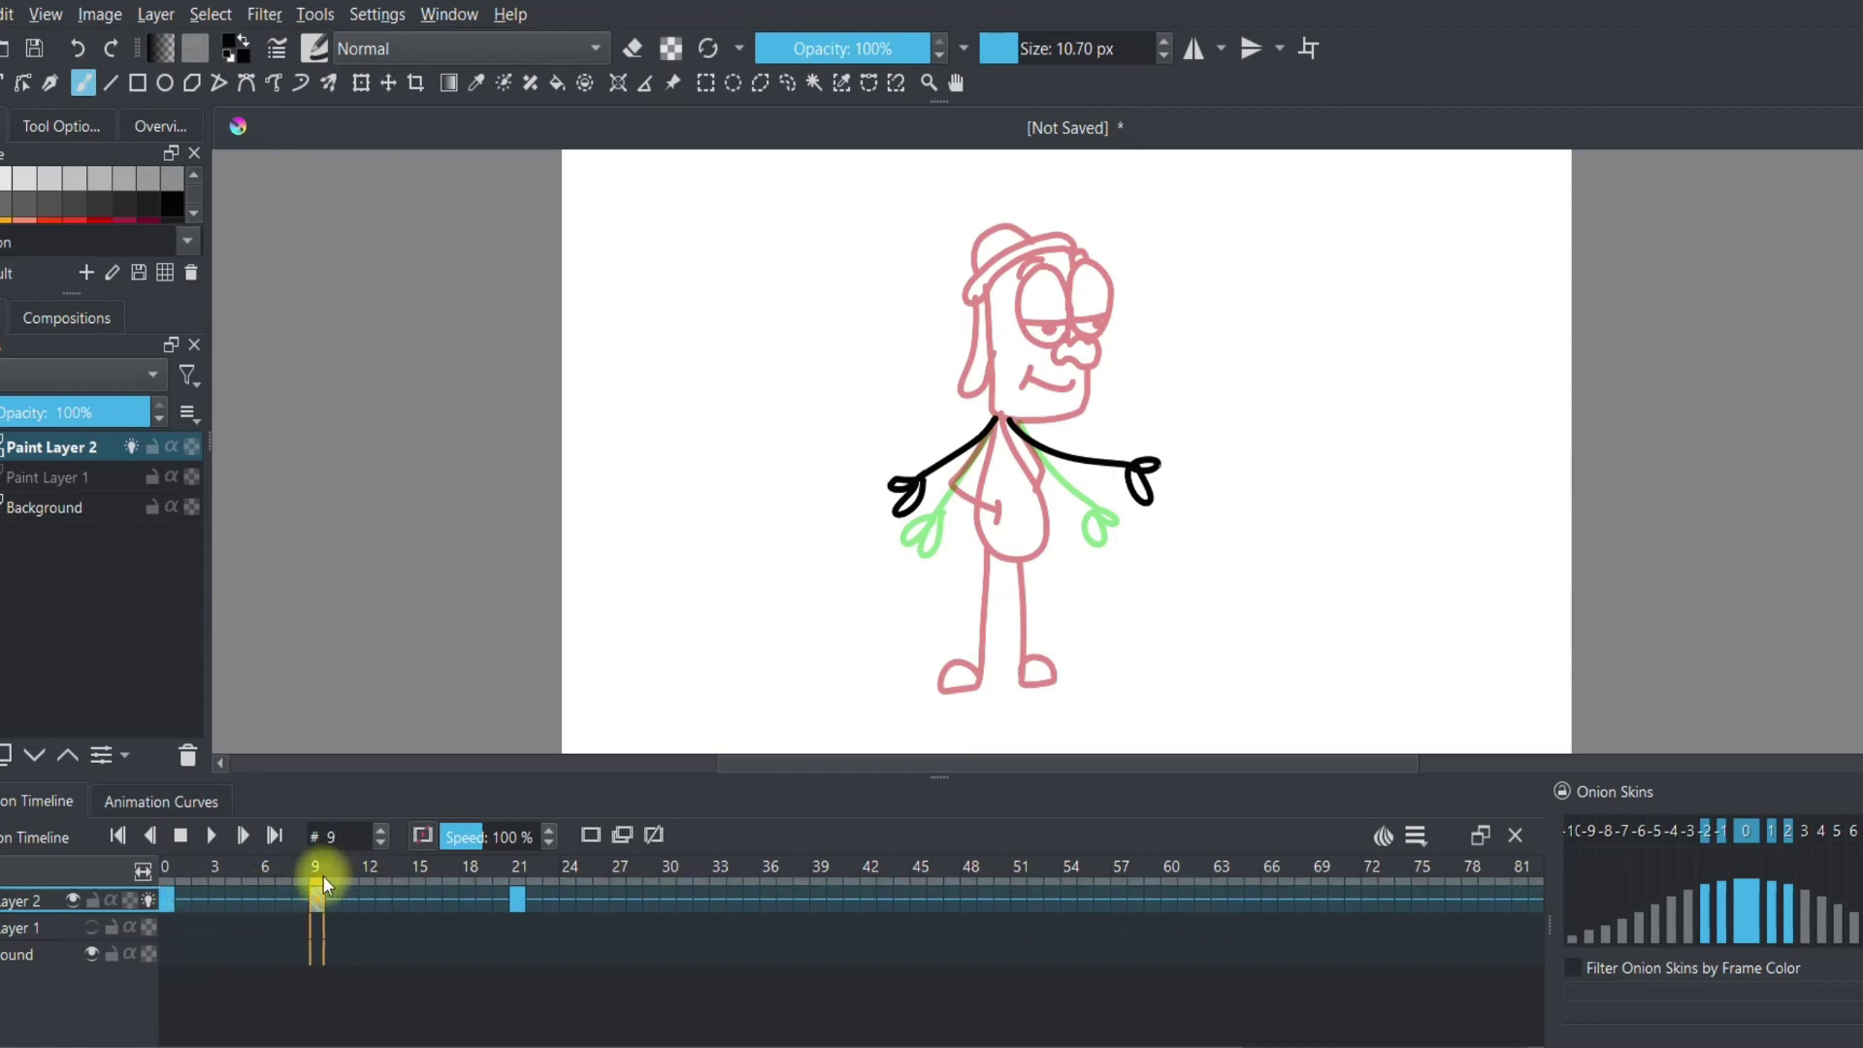
left_click_drag(518, 875, 126, 917)
left_click(211, 835)
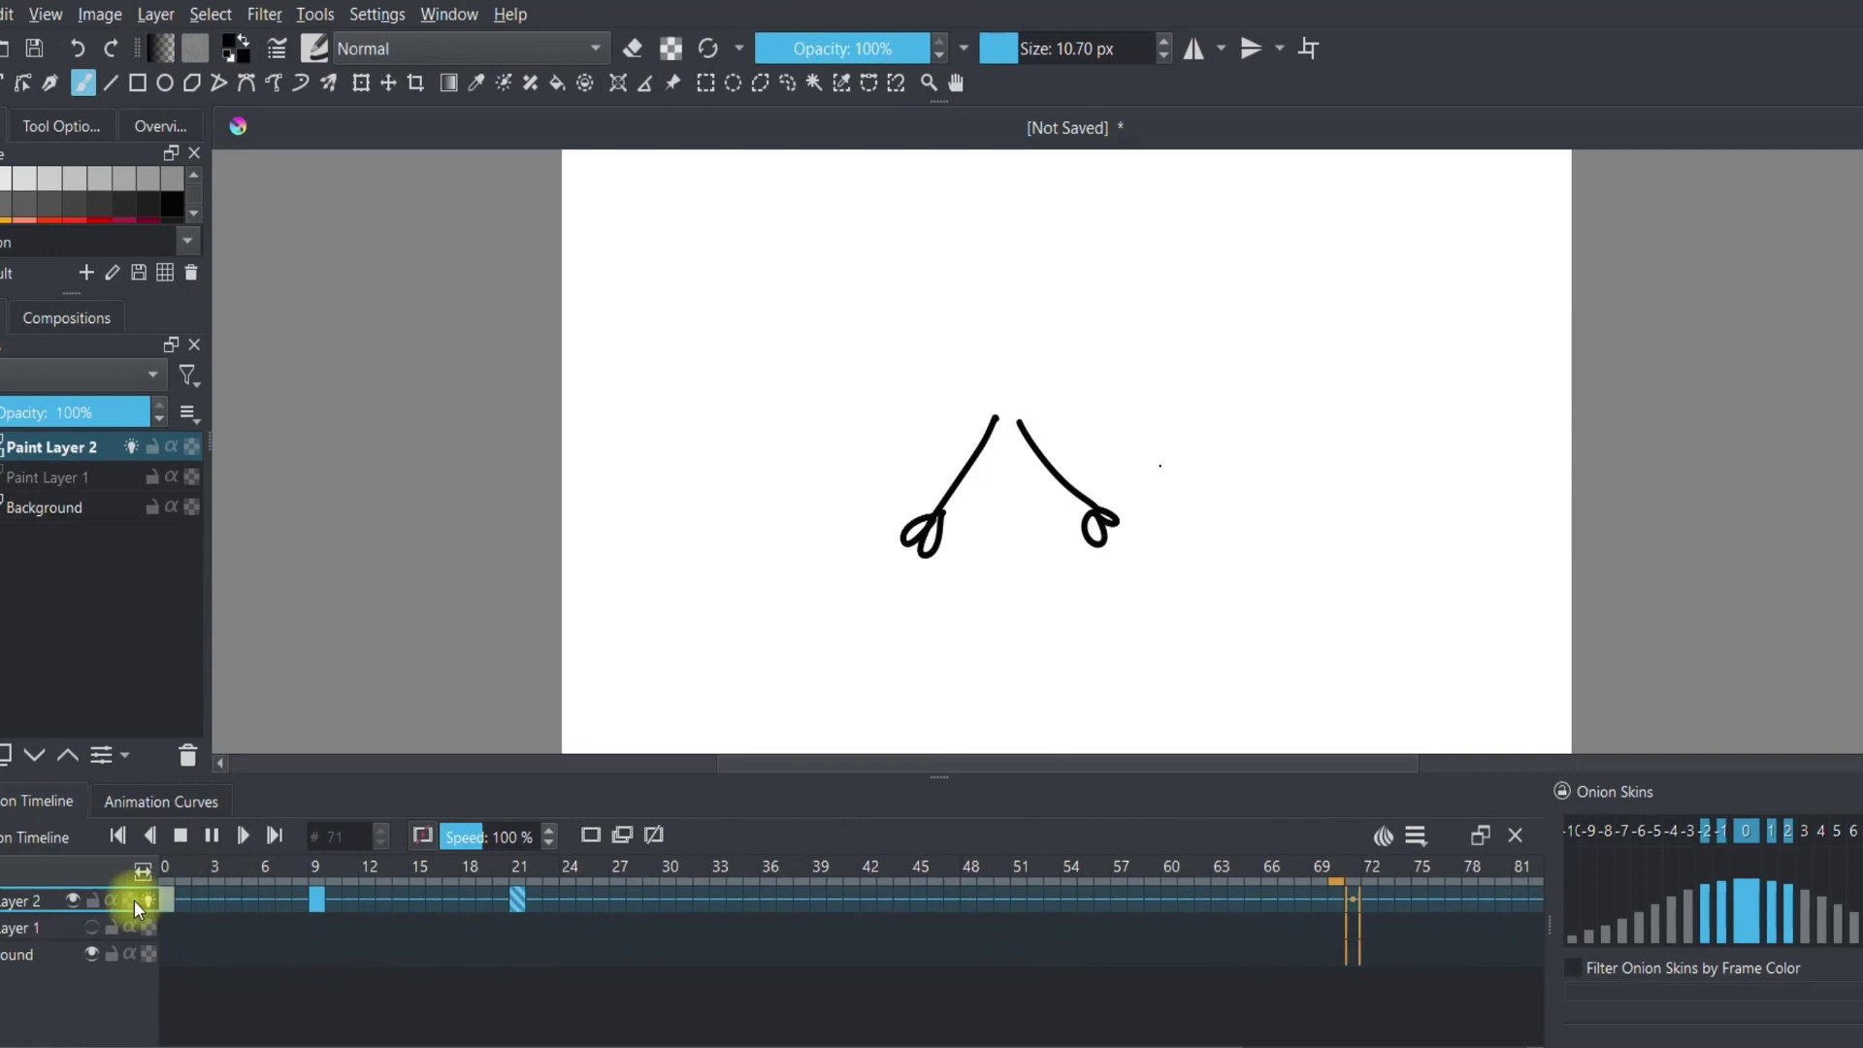
Step: Insert a keyframe on Paint Layer 2 to the right of frame 41
mouse_move(231, 852)
left_mouse_down()
mouse_move(276, 888)
mouse_move(251, 872)
mouse_move(860, 876)
left_mouse_up()
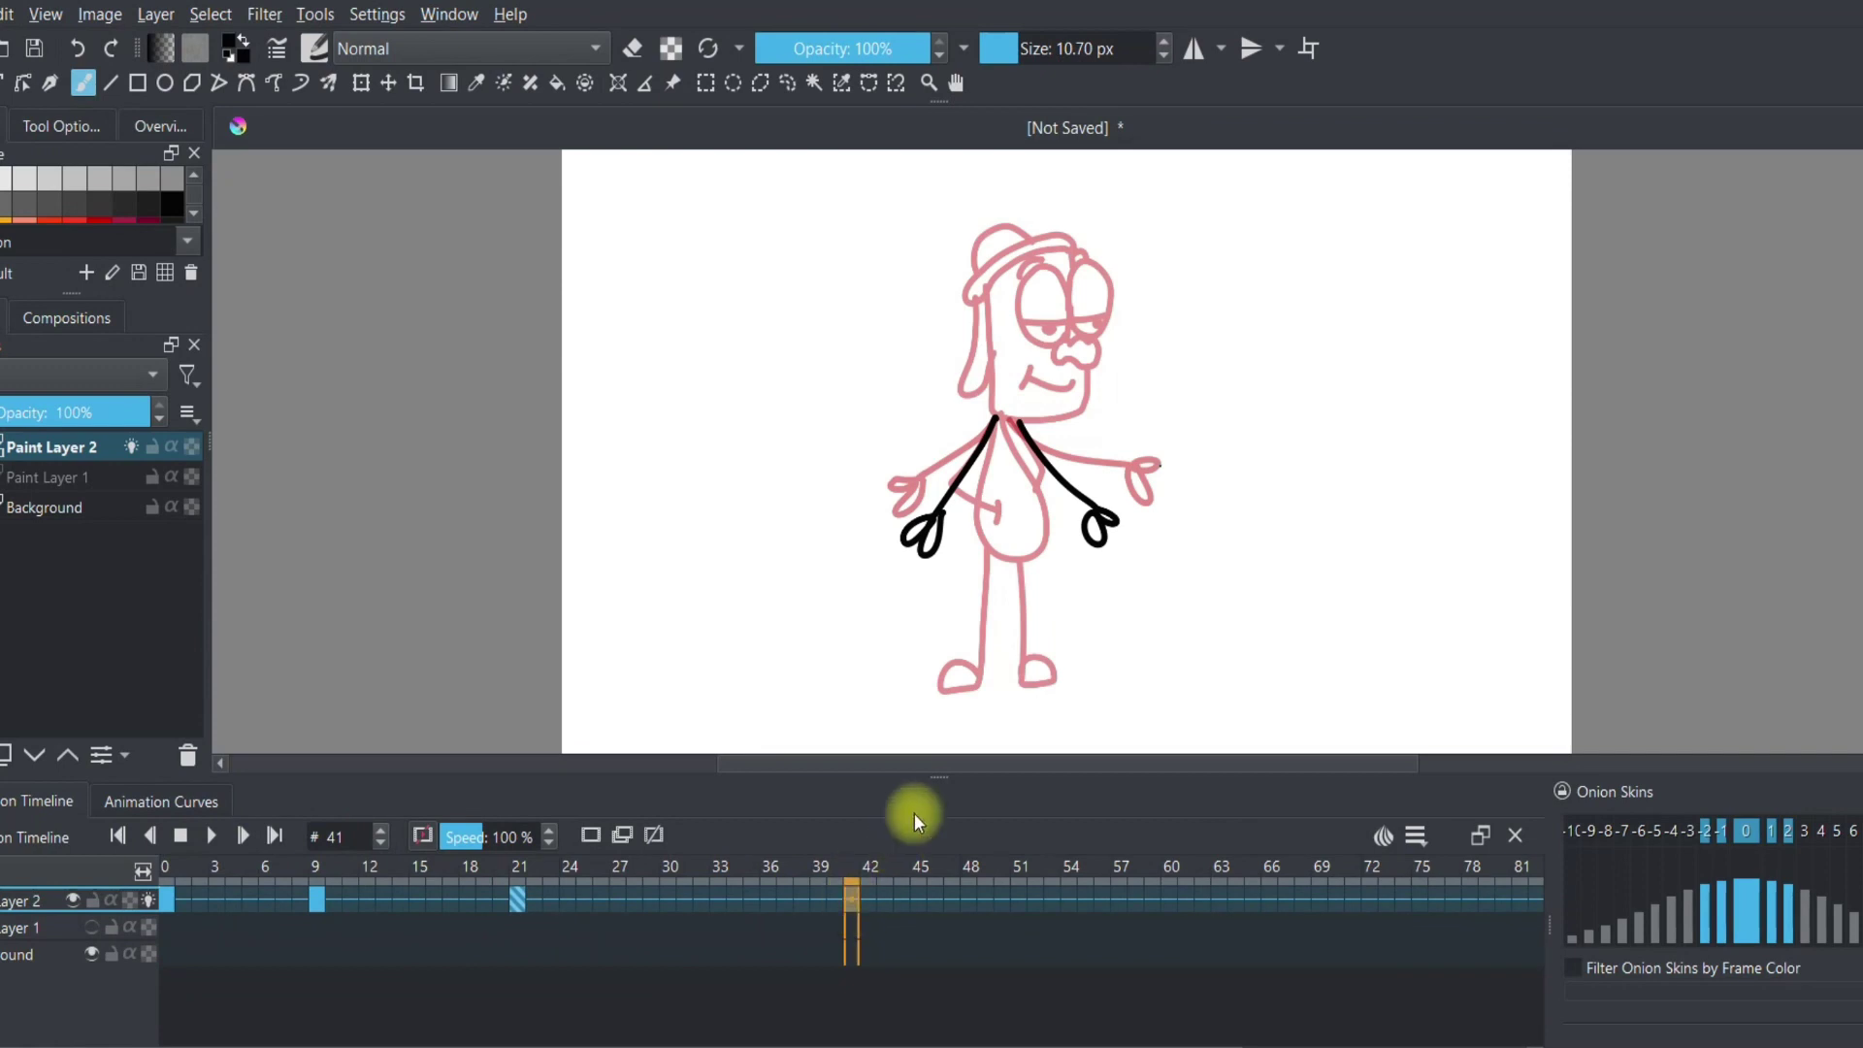
right_click(865, 905)
mouse_move(1113, 724)
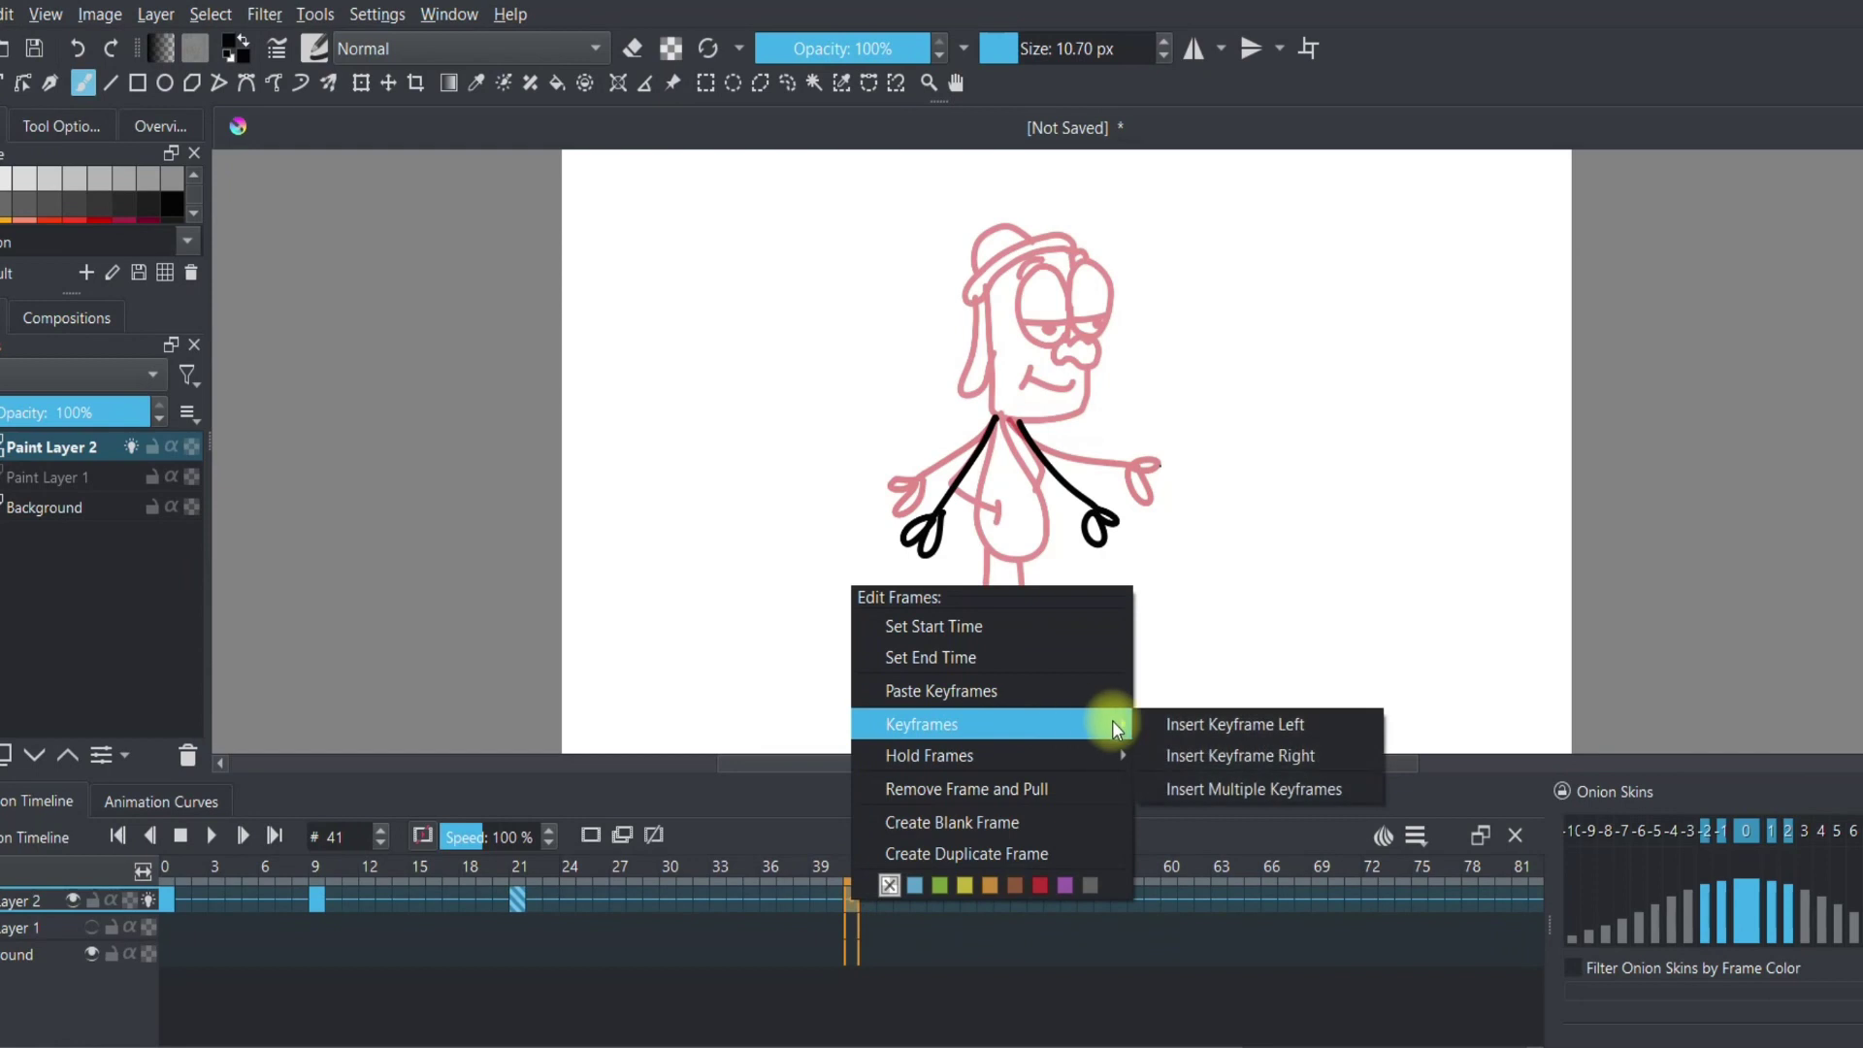
left_click(1163, 753)
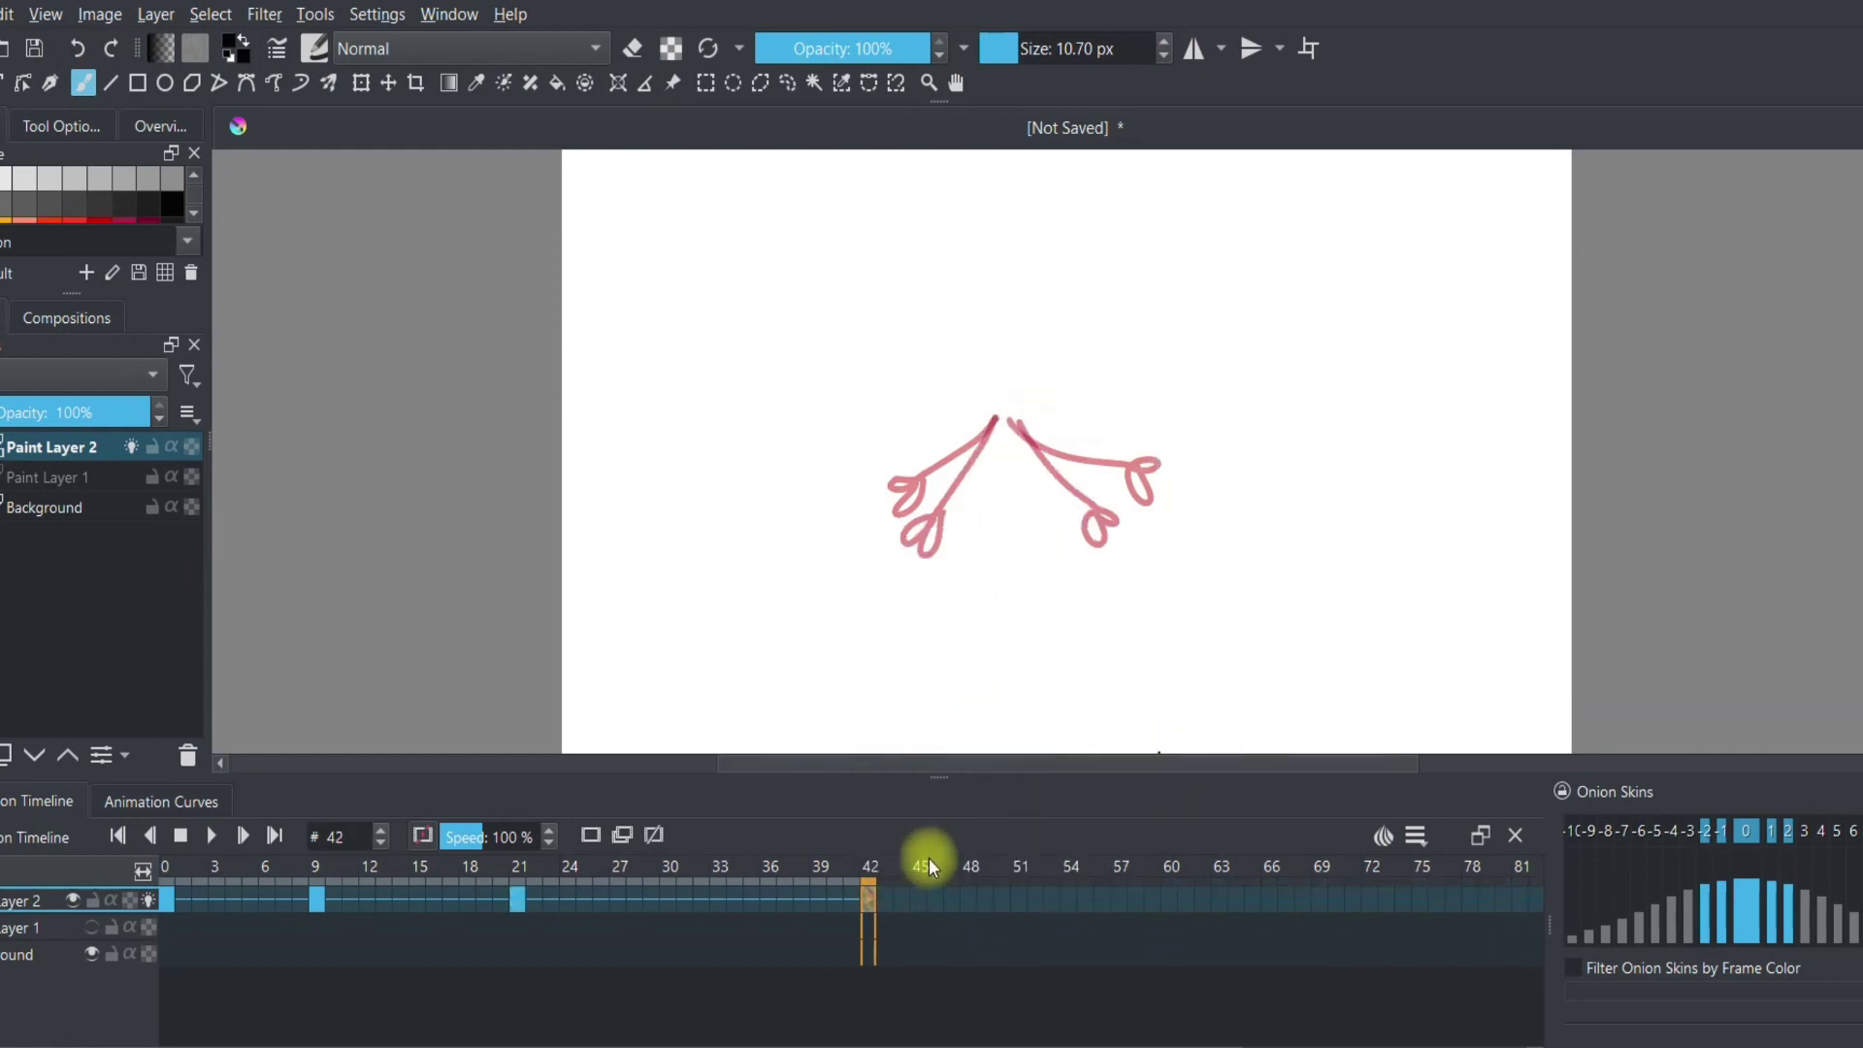
Step: On frame 42, draw one arm with a large raised open hand and the other arm stretched outward with a small hand
left_click(850, 877)
left_click(871, 908)
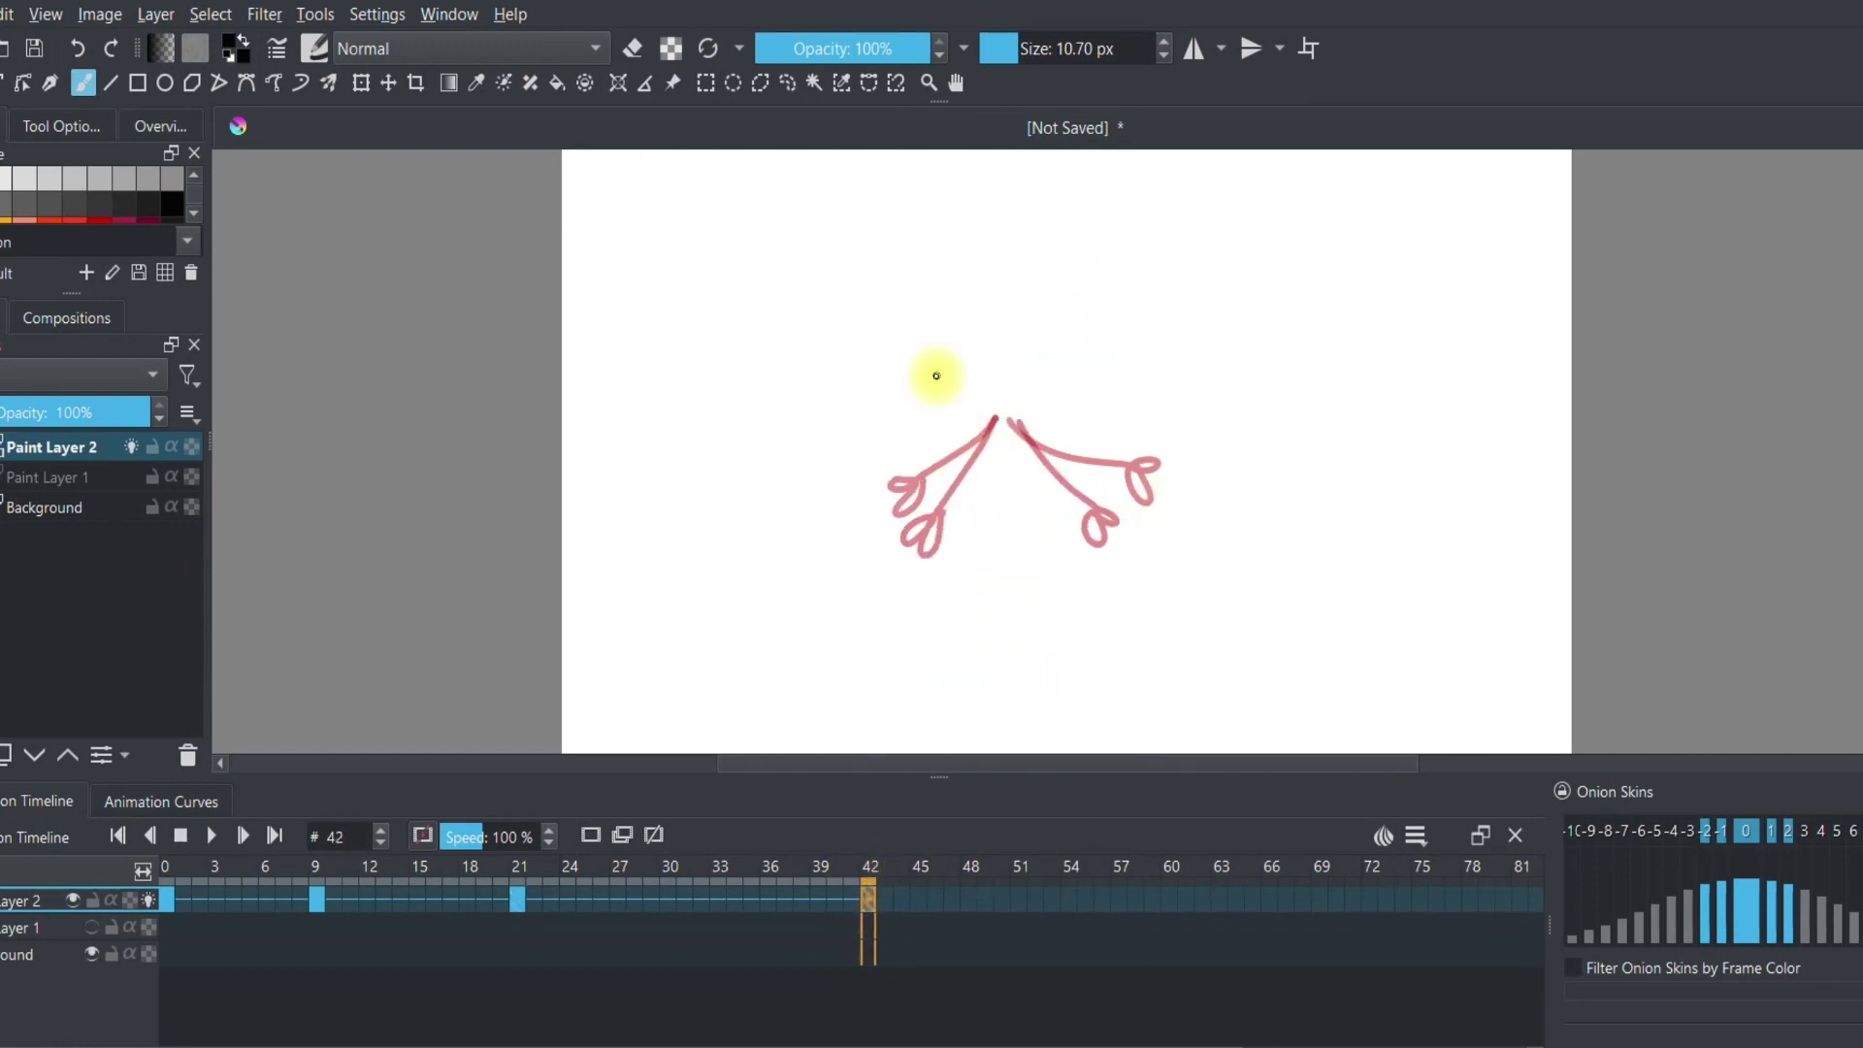
mouse_move(924, 475)
left_mouse_down()
mouse_move(949, 410)
mouse_move(940, 488)
mouse_move(888, 376)
mouse_move(887, 423)
mouse_move(857, 436)
mouse_move(890, 530)
mouse_move(920, 531)
mouse_move(943, 490)
mouse_move(929, 523)
mouse_move(988, 427)
mouse_move(1153, 459)
mouse_move(1158, 499)
mouse_move(1160, 474)
left_mouse_up()
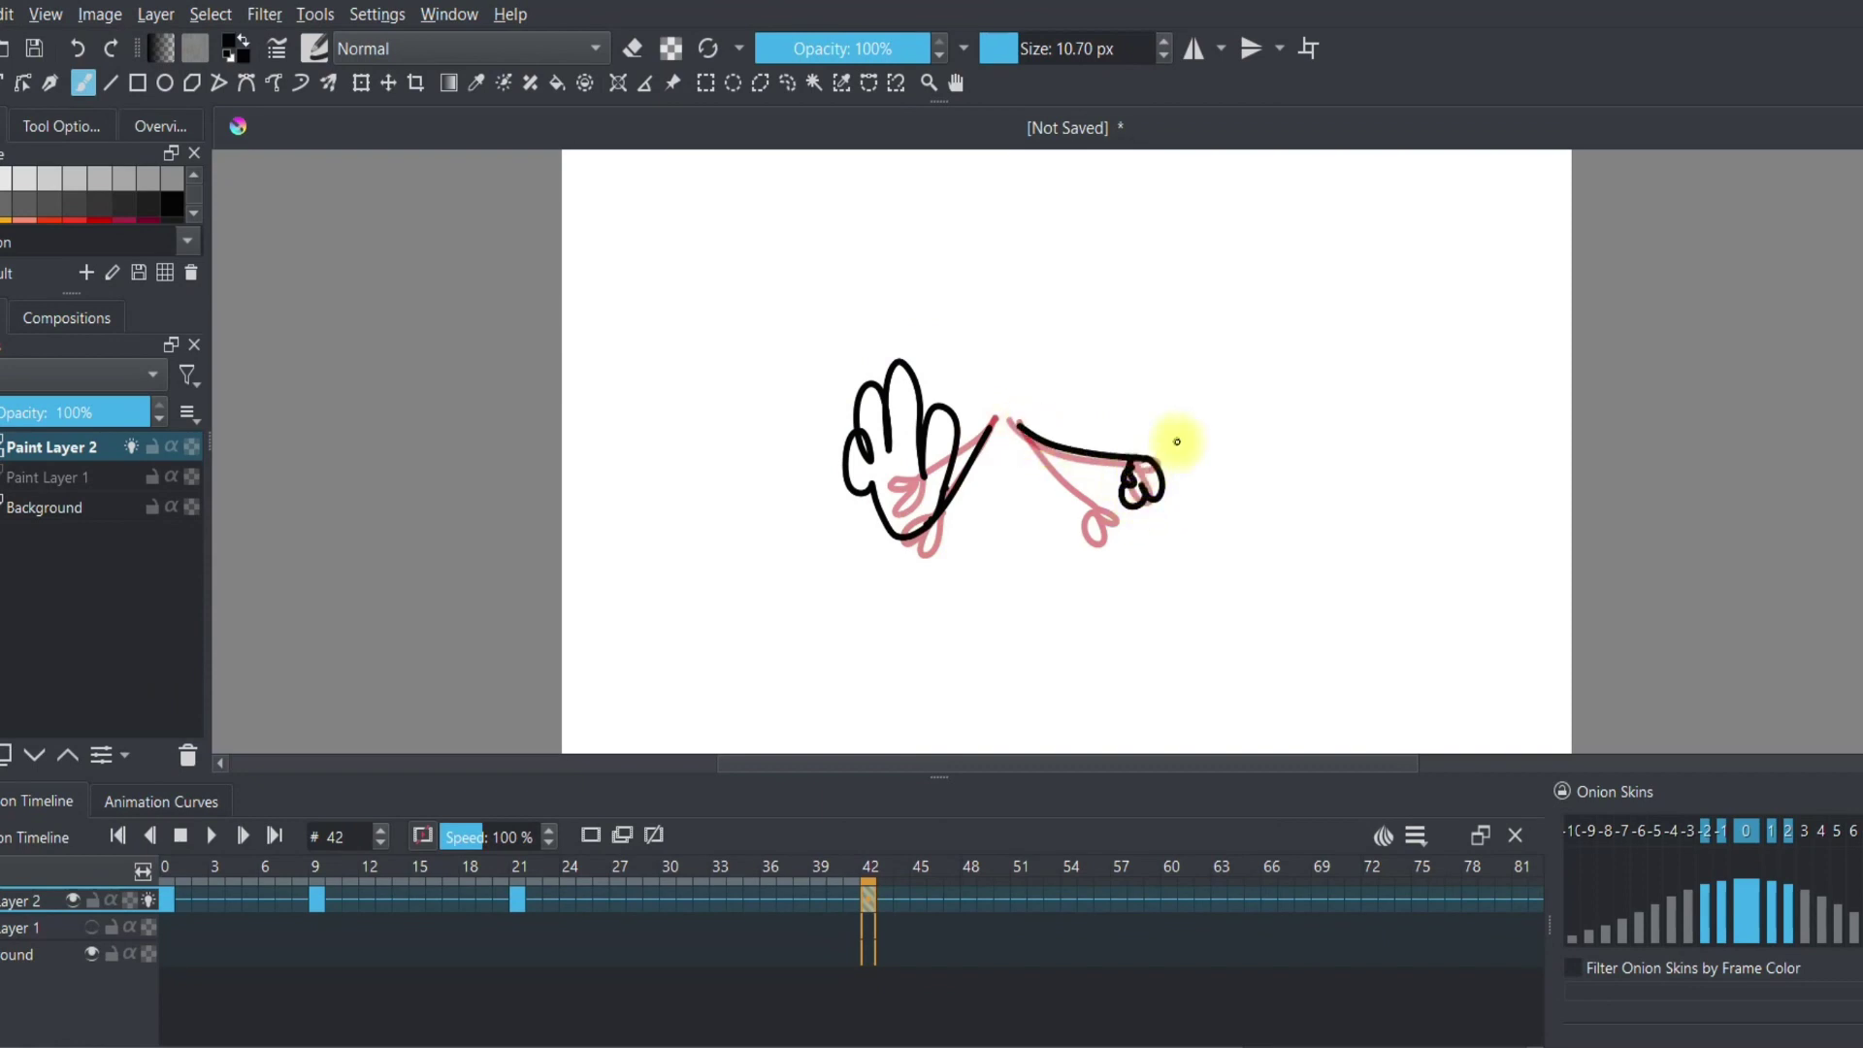
Step: On frame 9, ink the torso, legs and feet over the onion skin of the first pose
left_click(919, 883)
mouse_move(1353, 888)
left_mouse_down()
mouse_move(522, 912)
mouse_move(159, 947)
left_mouse_up()
left_click(189, 892)
left_click_drag(196, 893, 232, 895)
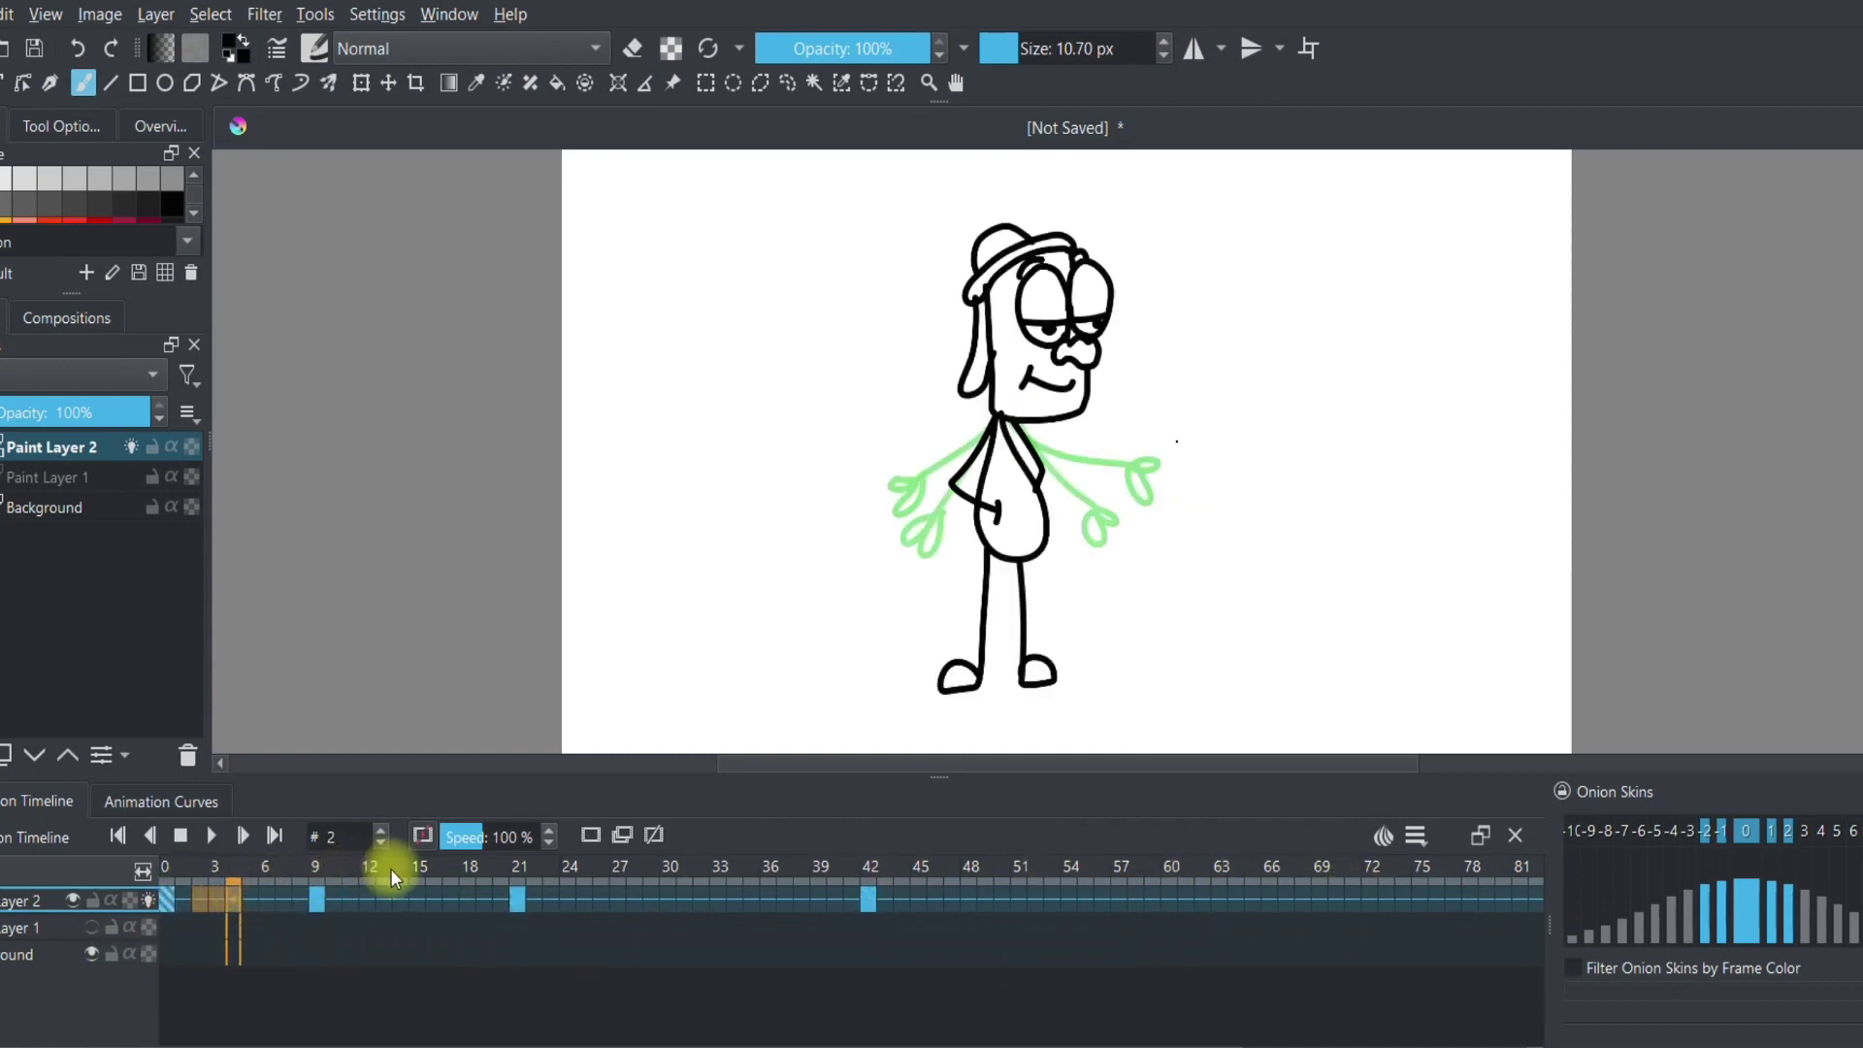
left_click(189, 901)
left_click(266, 894)
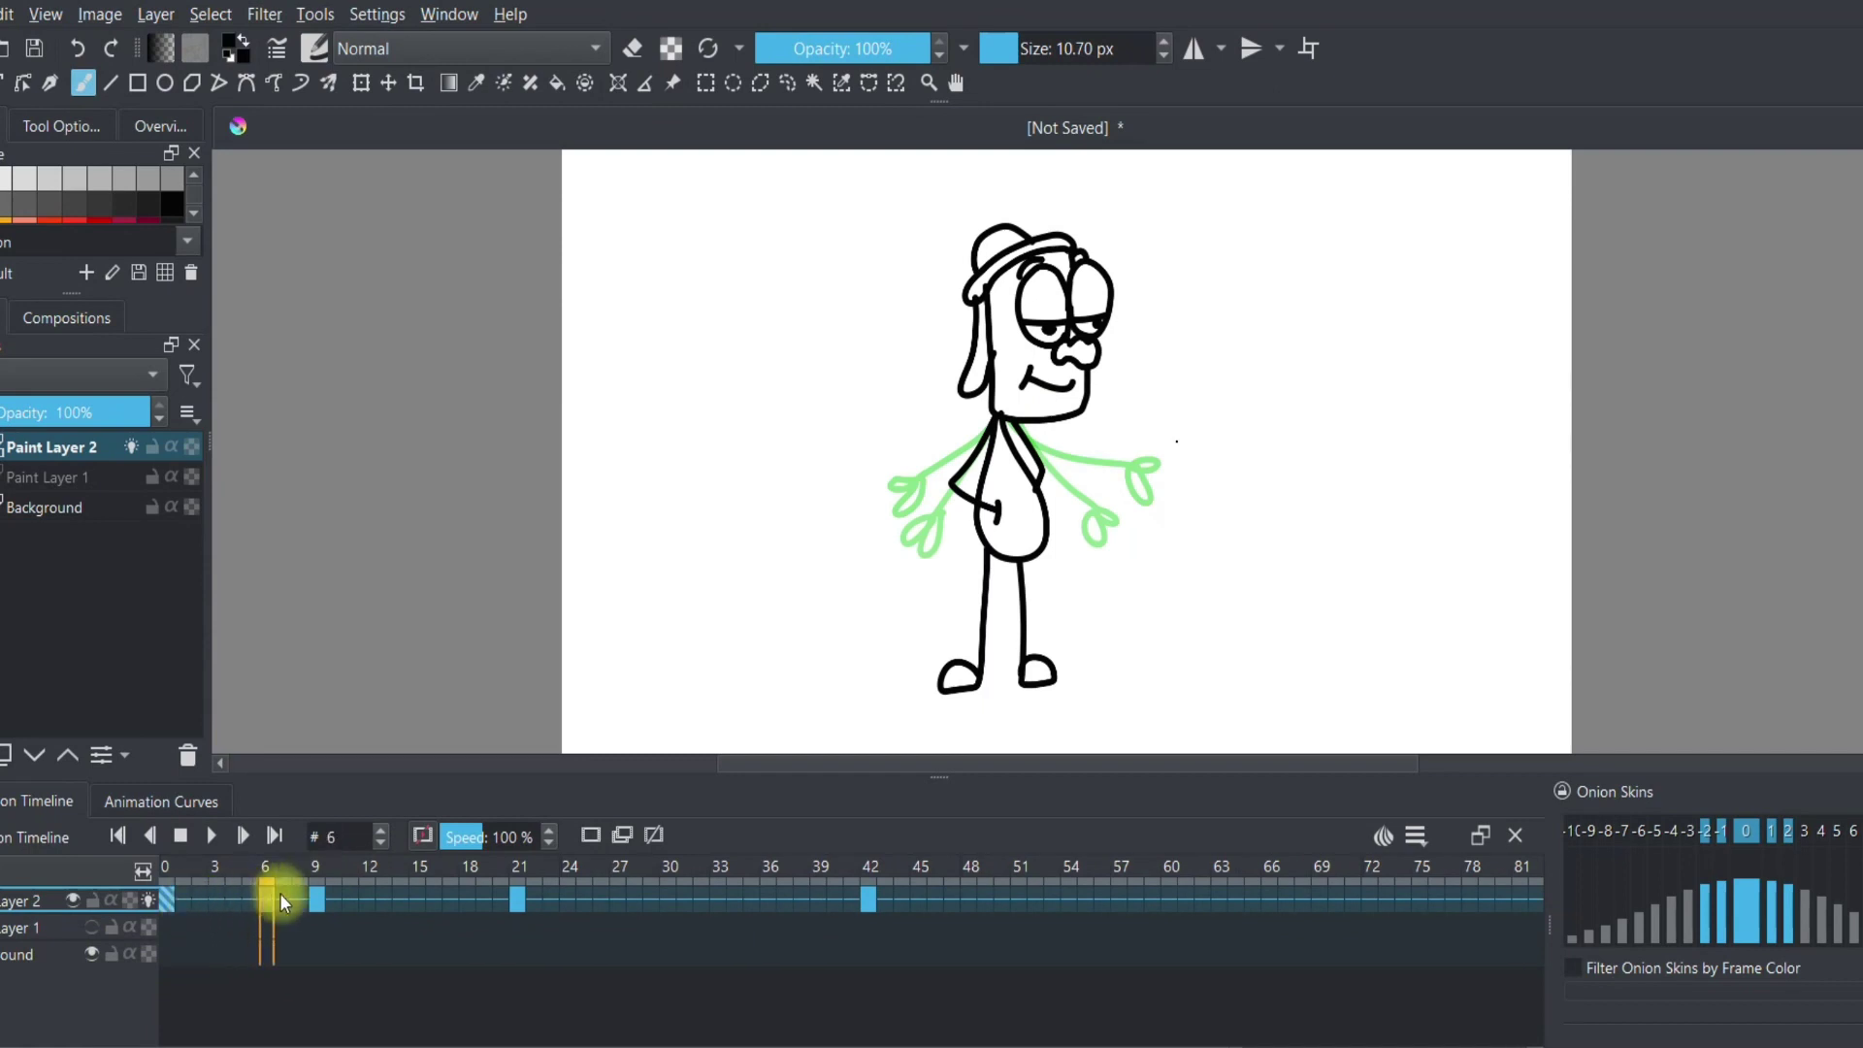
left_click(318, 895)
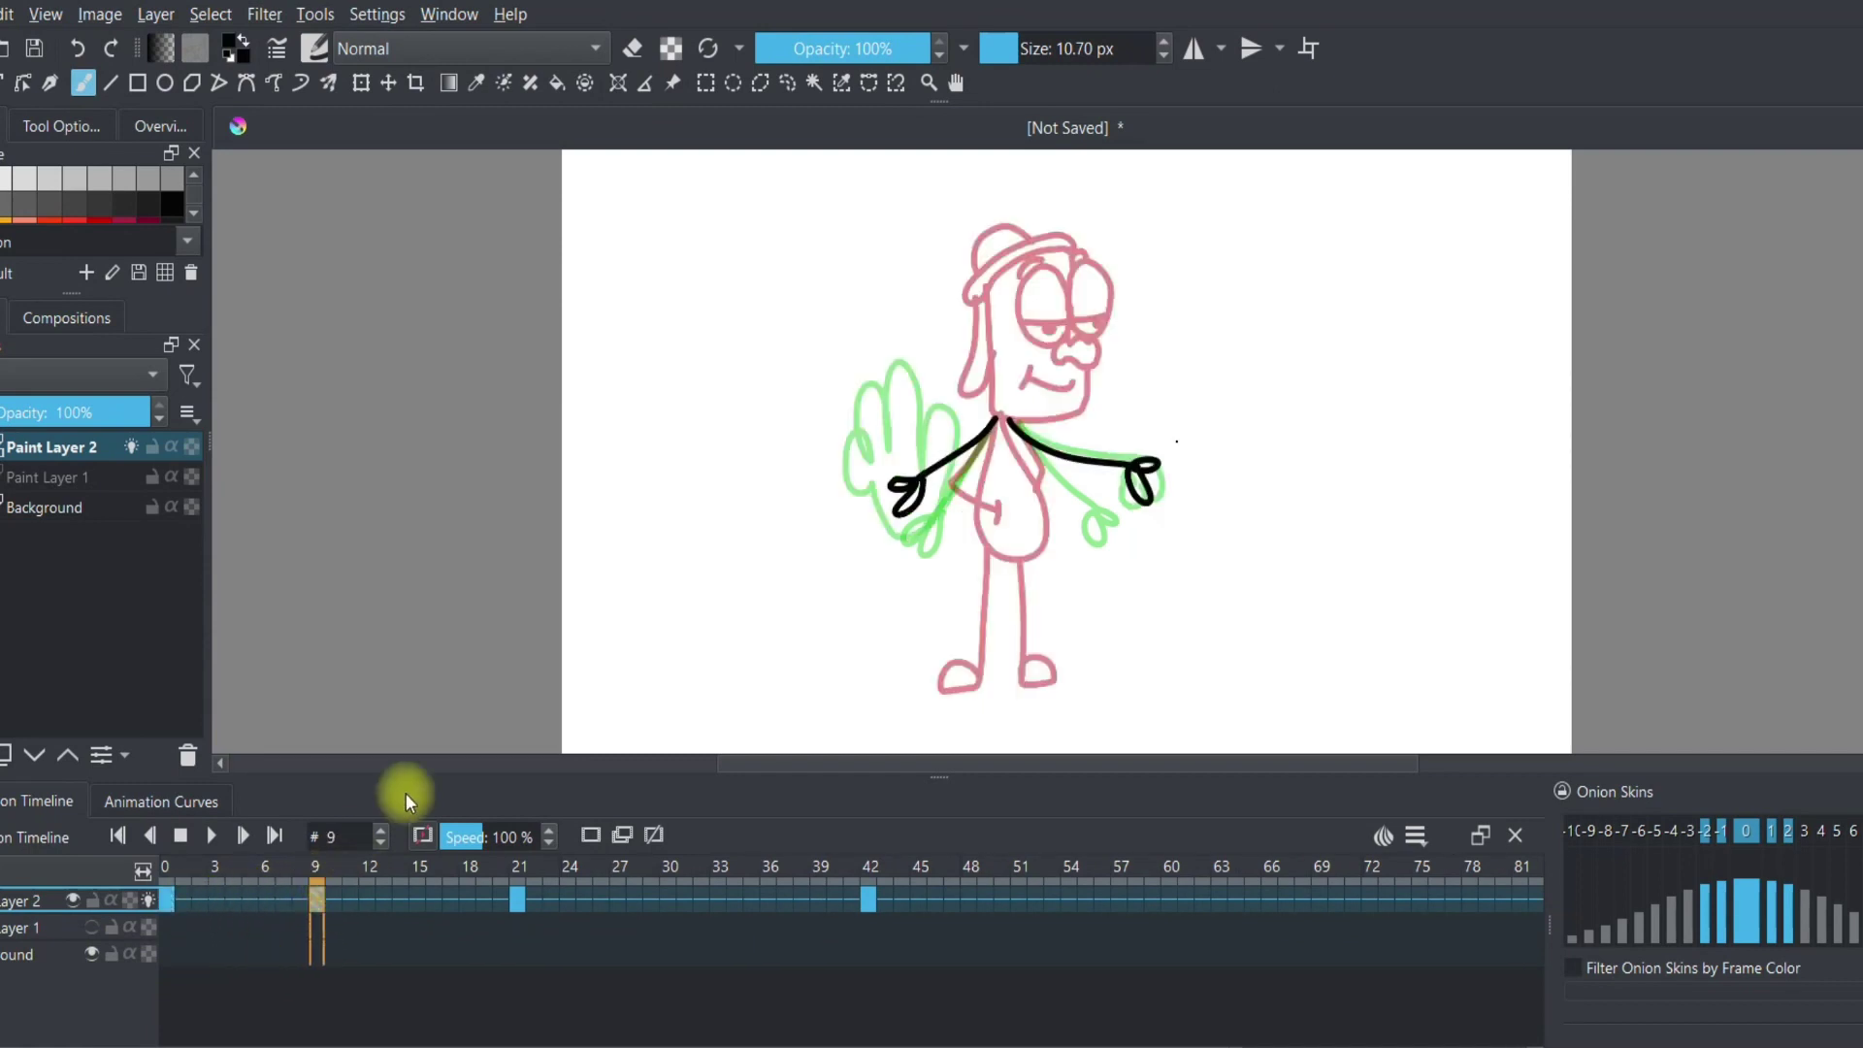
mouse_move(996, 430)
left_mouse_down()
mouse_move(978, 533)
mouse_move(1002, 553)
mouse_move(1044, 542)
mouse_move(1004, 420)
left_mouse_up()
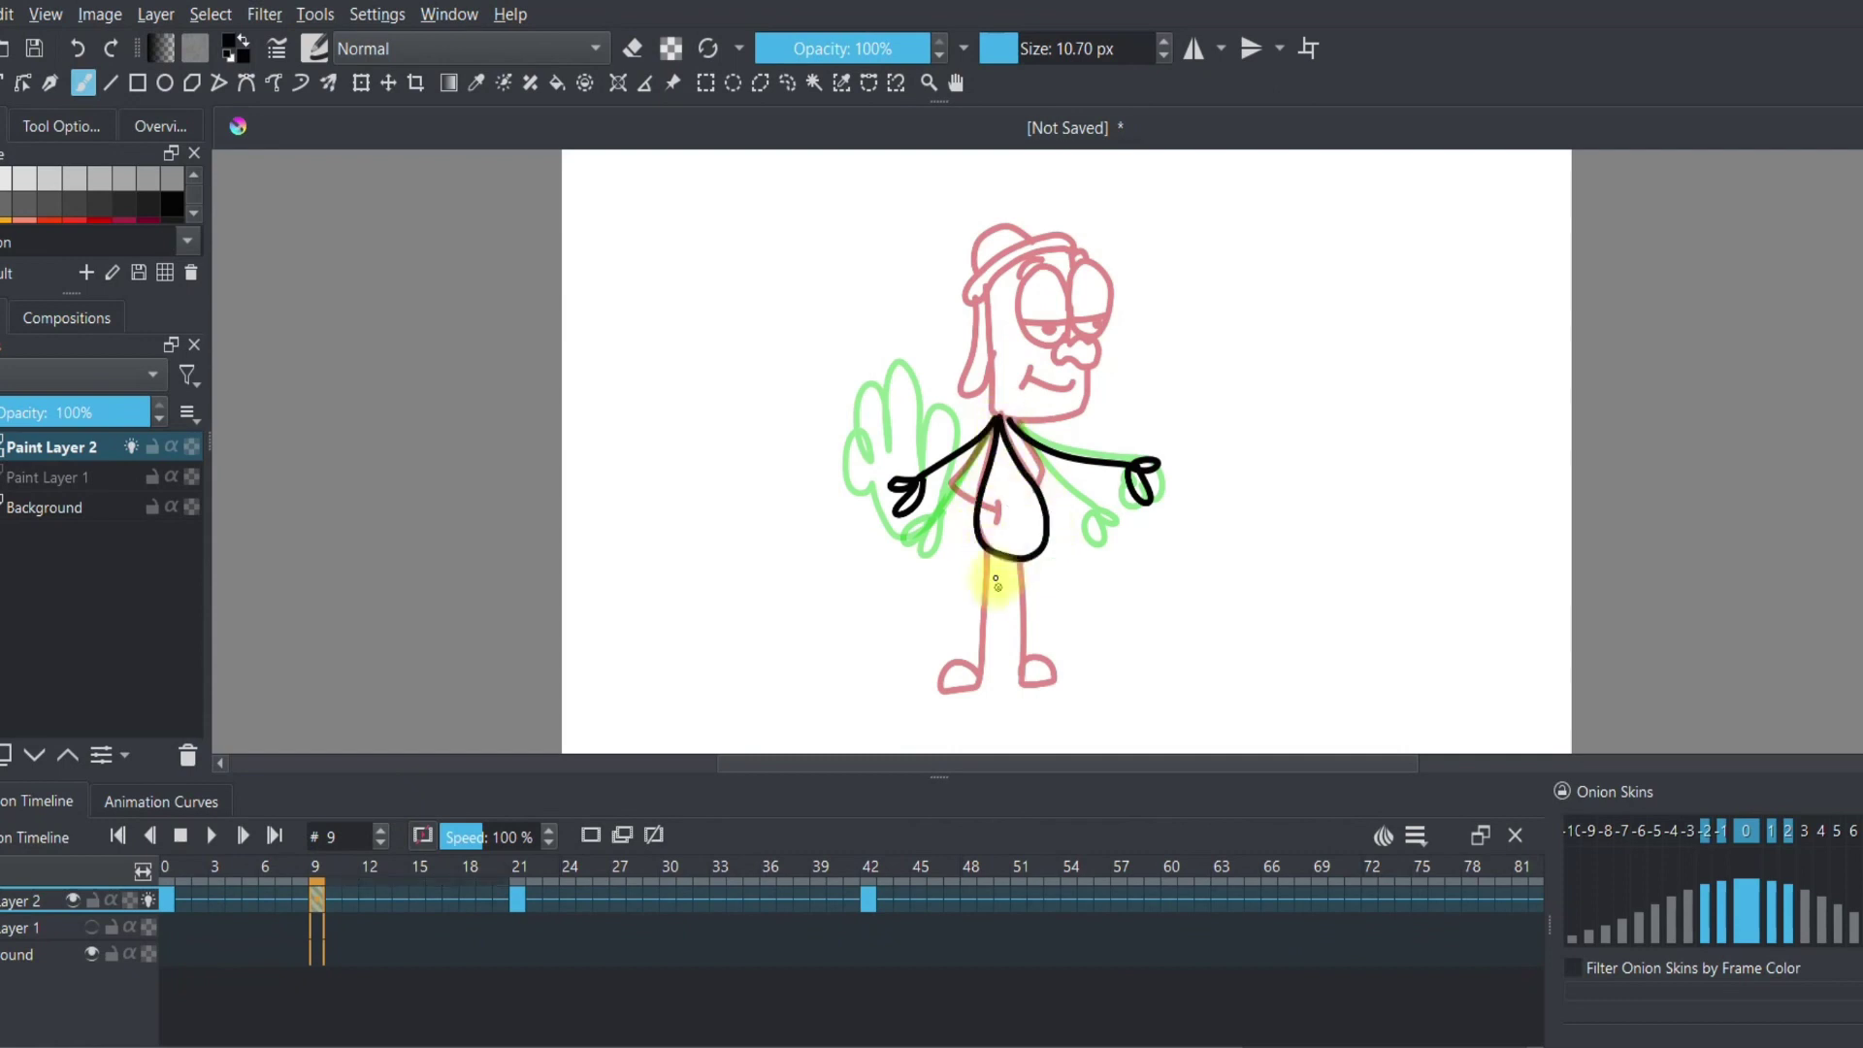
mouse_move(987, 555)
left_mouse_down()
mouse_move(979, 690)
mouse_move(944, 693)
mouse_move(1035, 657)
left_mouse_up()
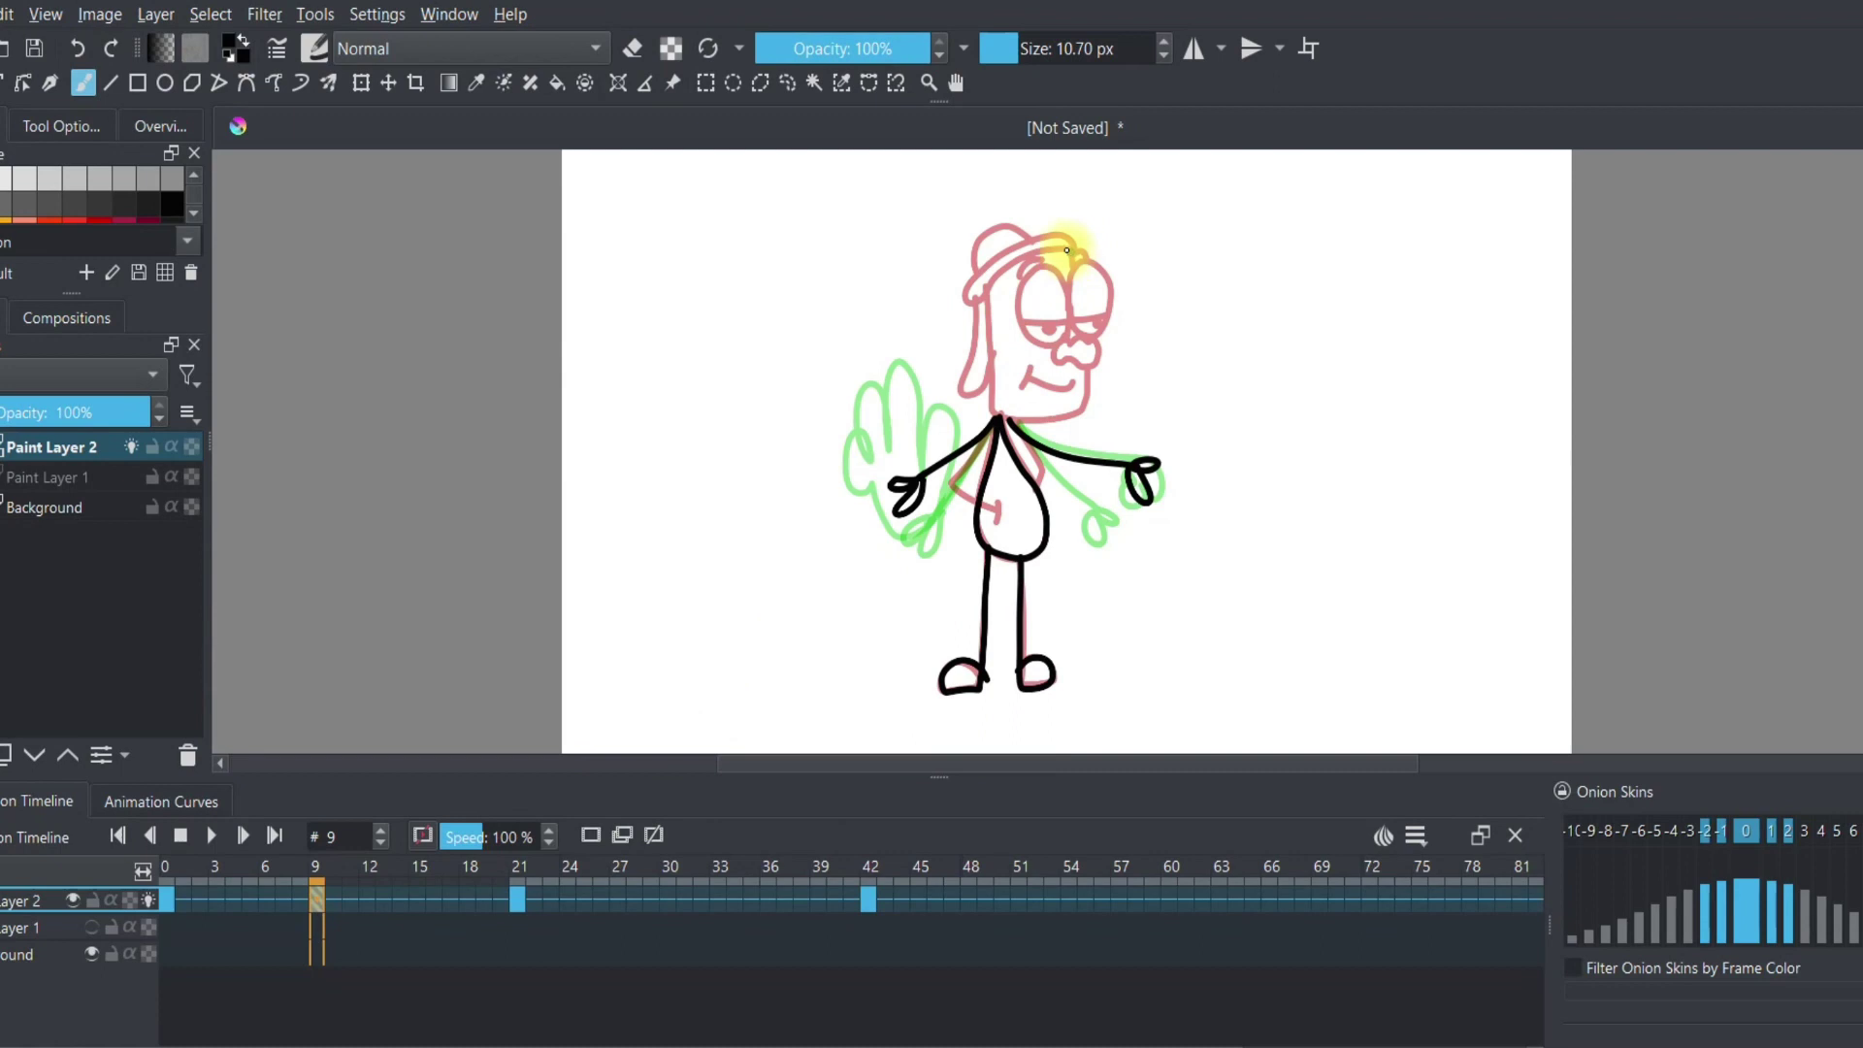
Step: On frame 9, ink the cap, face outline, nose, open mouth, long ear and half-closed eyes with pupils and brows
mouse_move(966, 299)
left_mouse_down()
mouse_move(982, 263)
mouse_move(1043, 233)
mouse_move(1070, 258)
mouse_move(984, 230)
mouse_move(995, 395)
mouse_move(1008, 419)
mouse_move(1056, 418)
mouse_move(1089, 403)
mouse_move(1072, 351)
left_mouse_up()
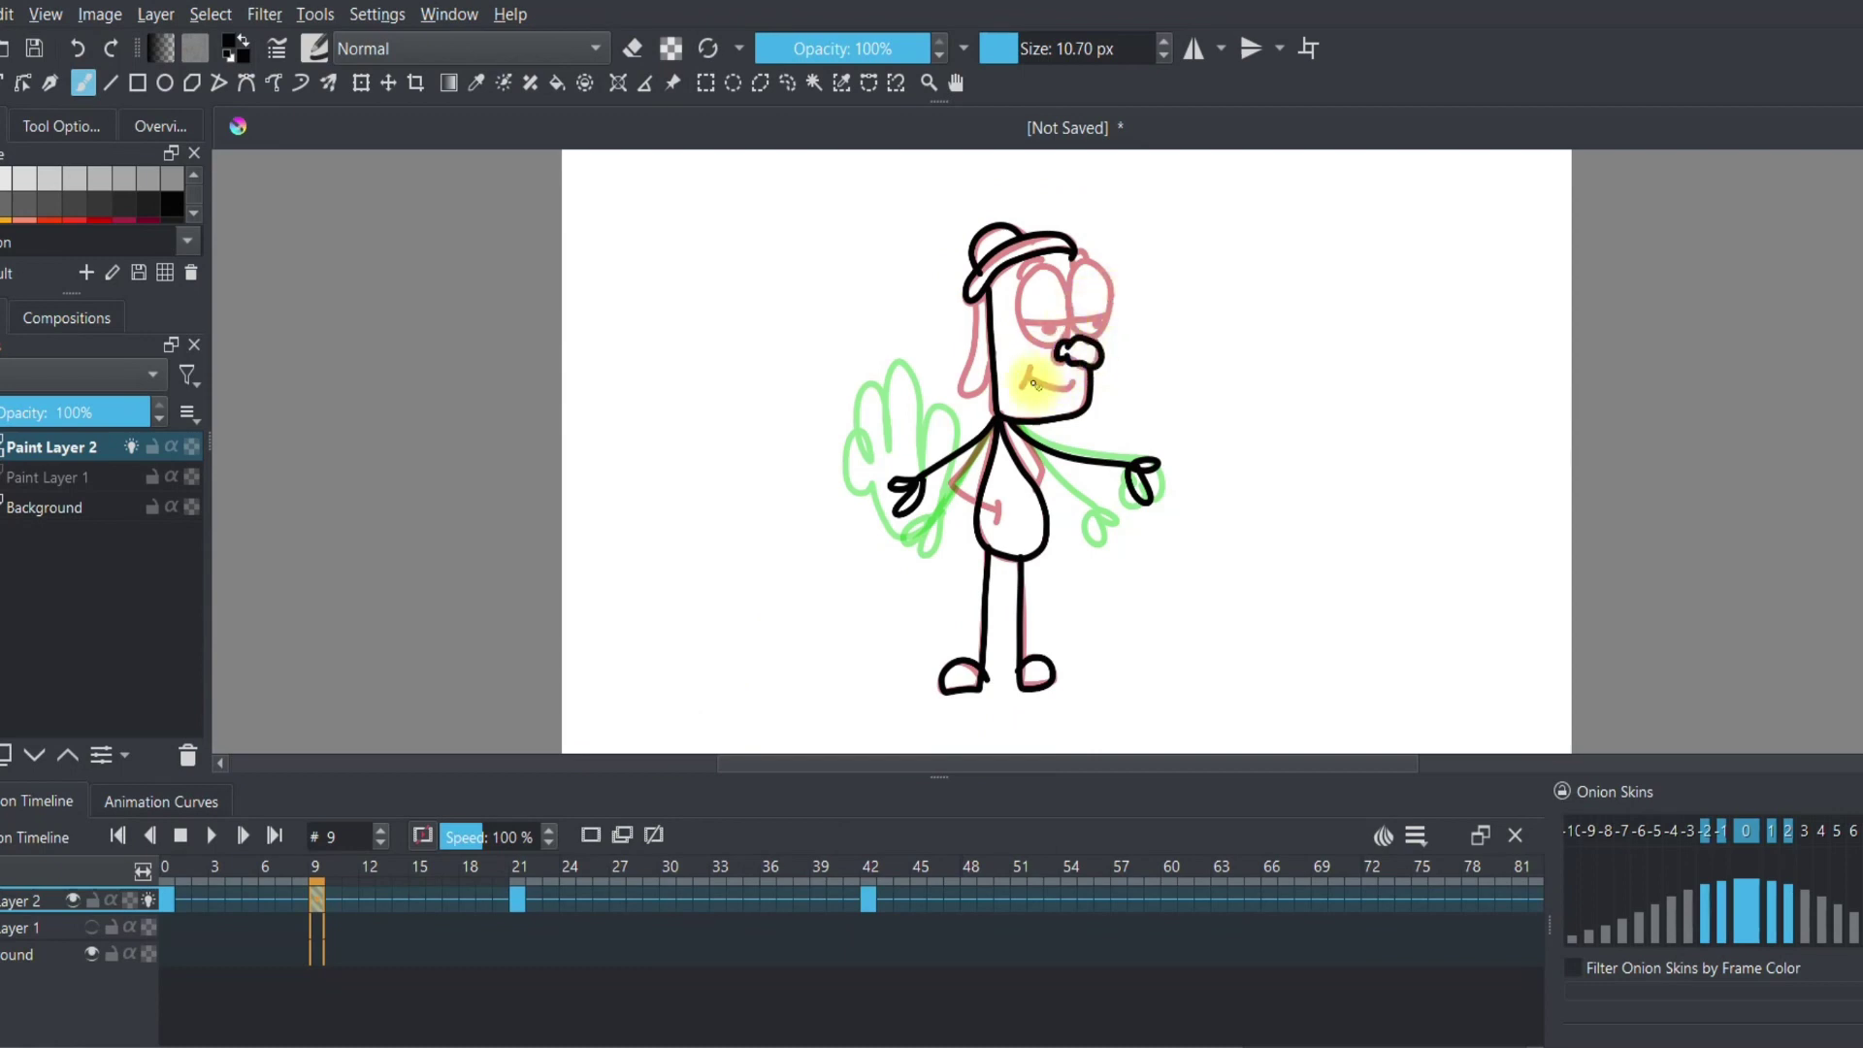
mouse_move(1020, 371)
left_mouse_down()
mouse_move(1076, 381)
mouse_move(1024, 386)
left_mouse_up()
mouse_move(978, 291)
left_mouse_down()
mouse_move(974, 397)
mouse_move(992, 392)
left_mouse_up()
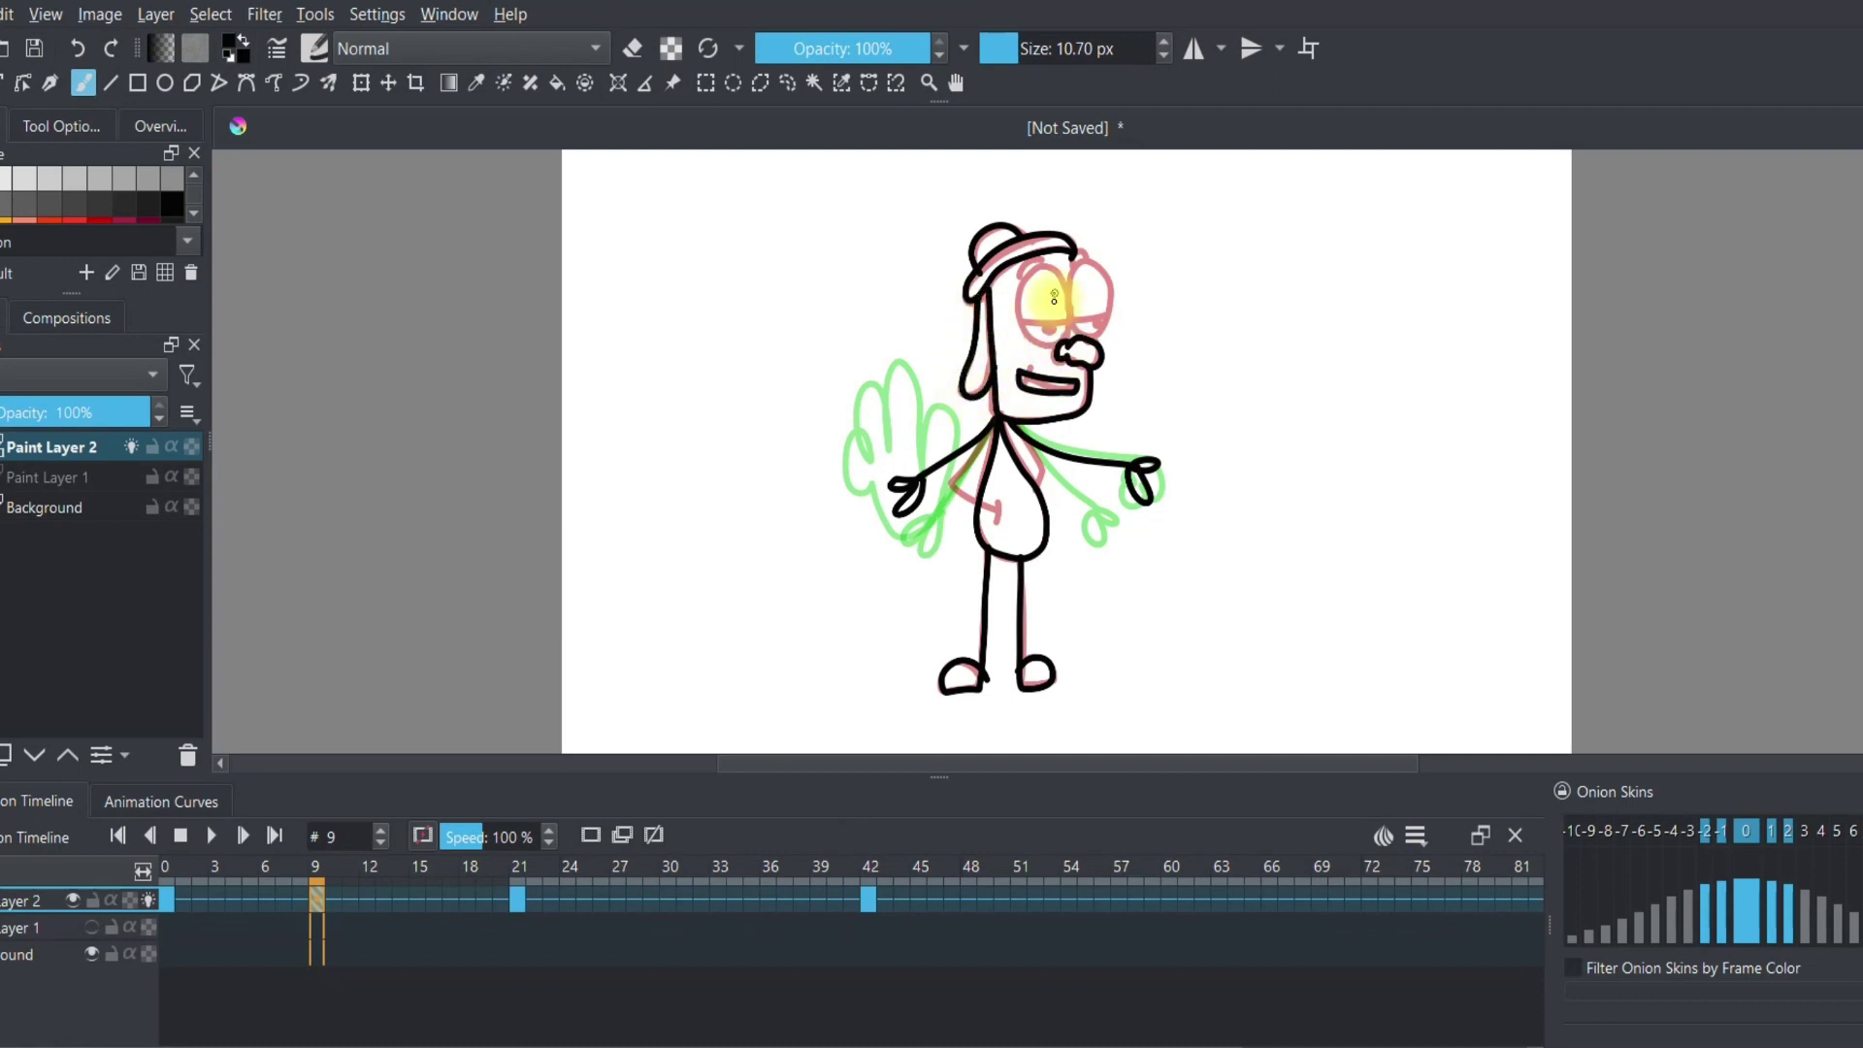
mouse_move(1052, 272)
left_mouse_down()
mouse_move(1029, 337)
mouse_move(1060, 348)
mouse_move(1071, 284)
mouse_move(1106, 281)
mouse_move(1109, 329)
mouse_move(1081, 340)
mouse_move(1076, 321)
mouse_move(1109, 315)
mouse_move(1026, 323)
mouse_move(1074, 319)
mouse_move(1054, 274)
mouse_move(1021, 278)
mouse_move(1106, 279)
left_mouse_up()
mouse_move(1038, 330)
left_mouse_down()
mouse_move(1090, 316)
mouse_move(1061, 324)
mouse_move(1090, 291)
left_mouse_up()
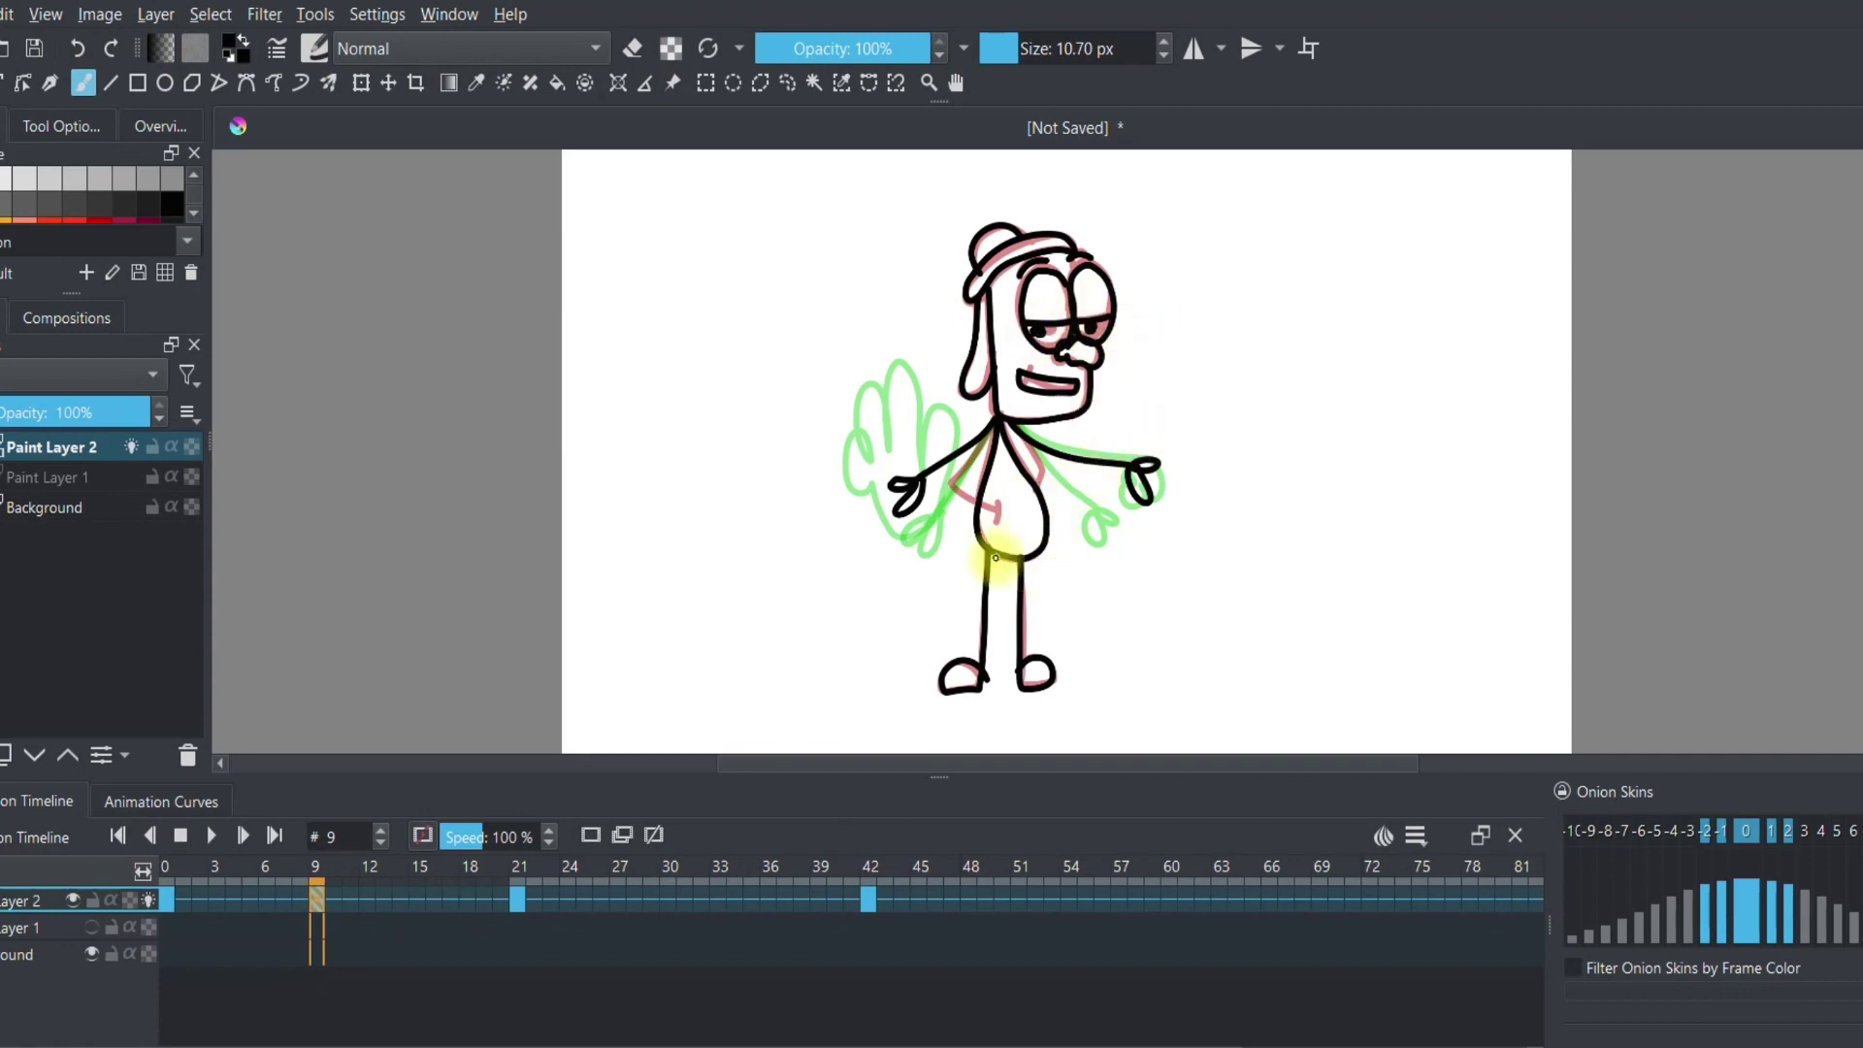
left_click(291, 894)
left_click(212, 901)
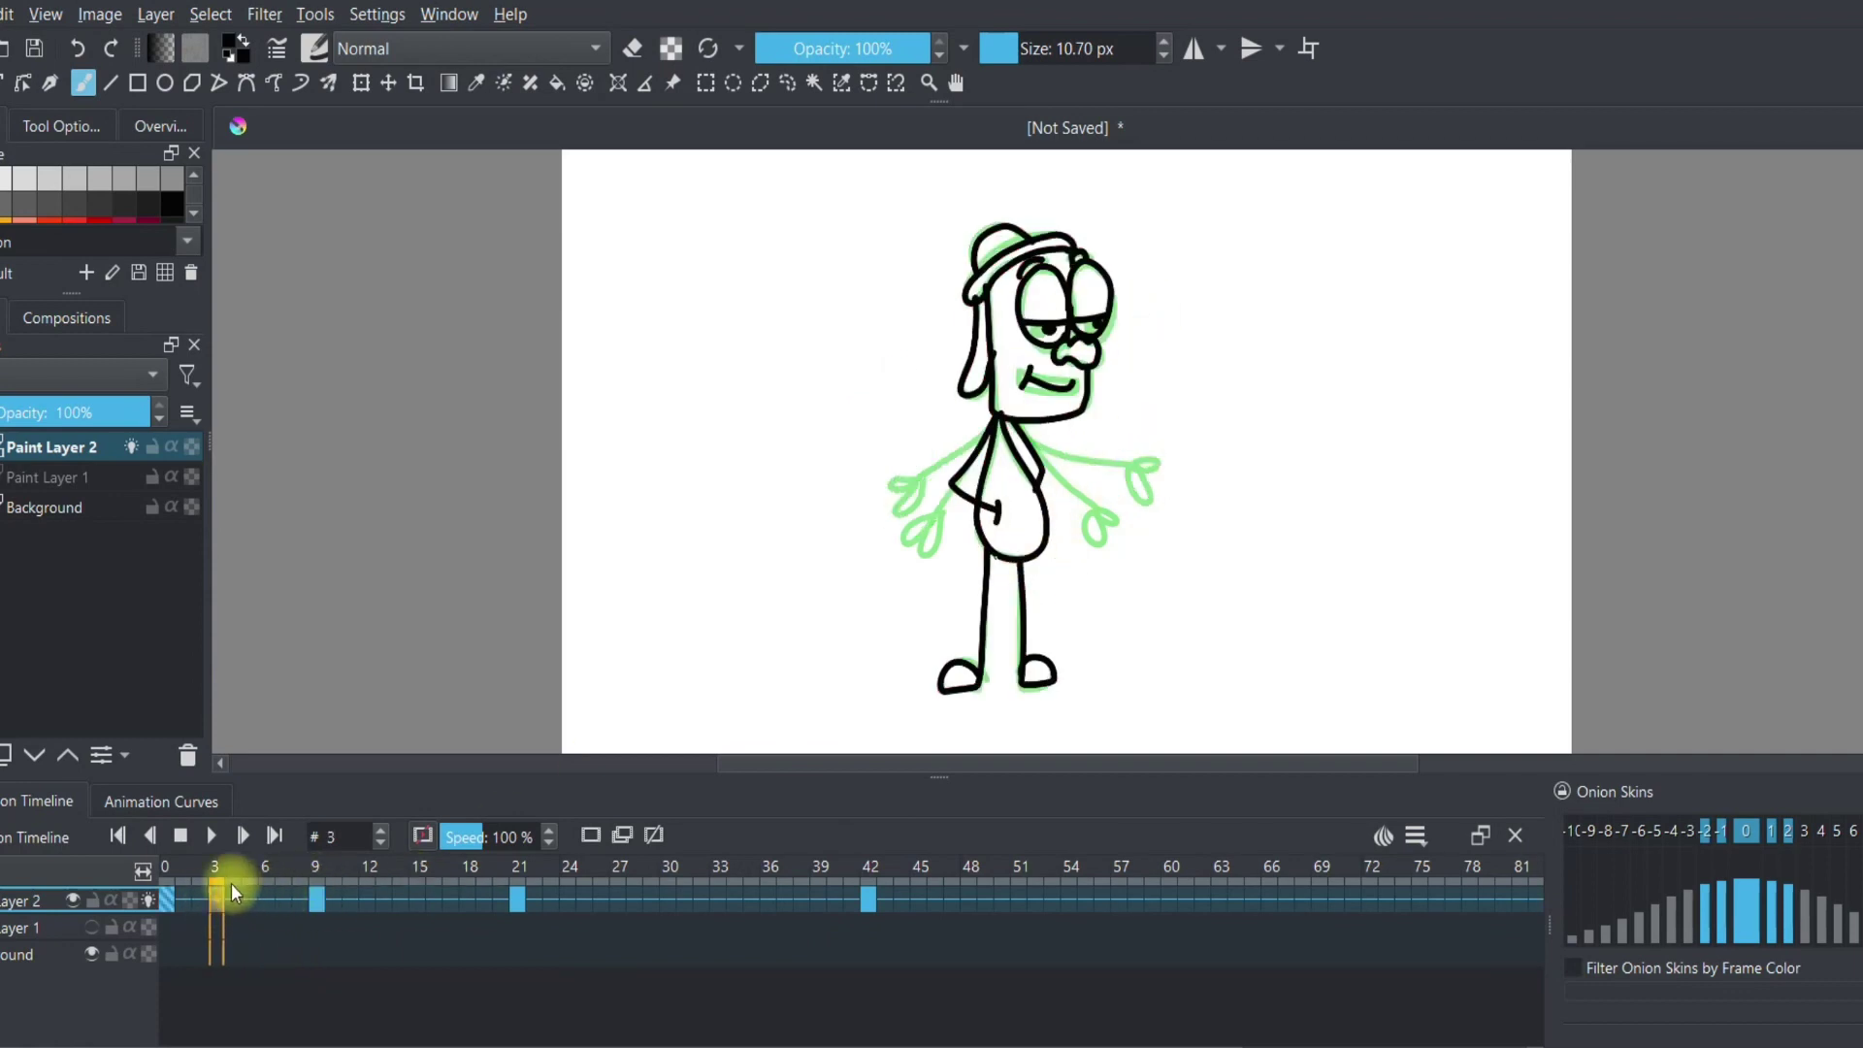
mouse_move(299, 881)
left_mouse_down()
mouse_move(413, 878)
mouse_move(323, 889)
left_mouse_up()
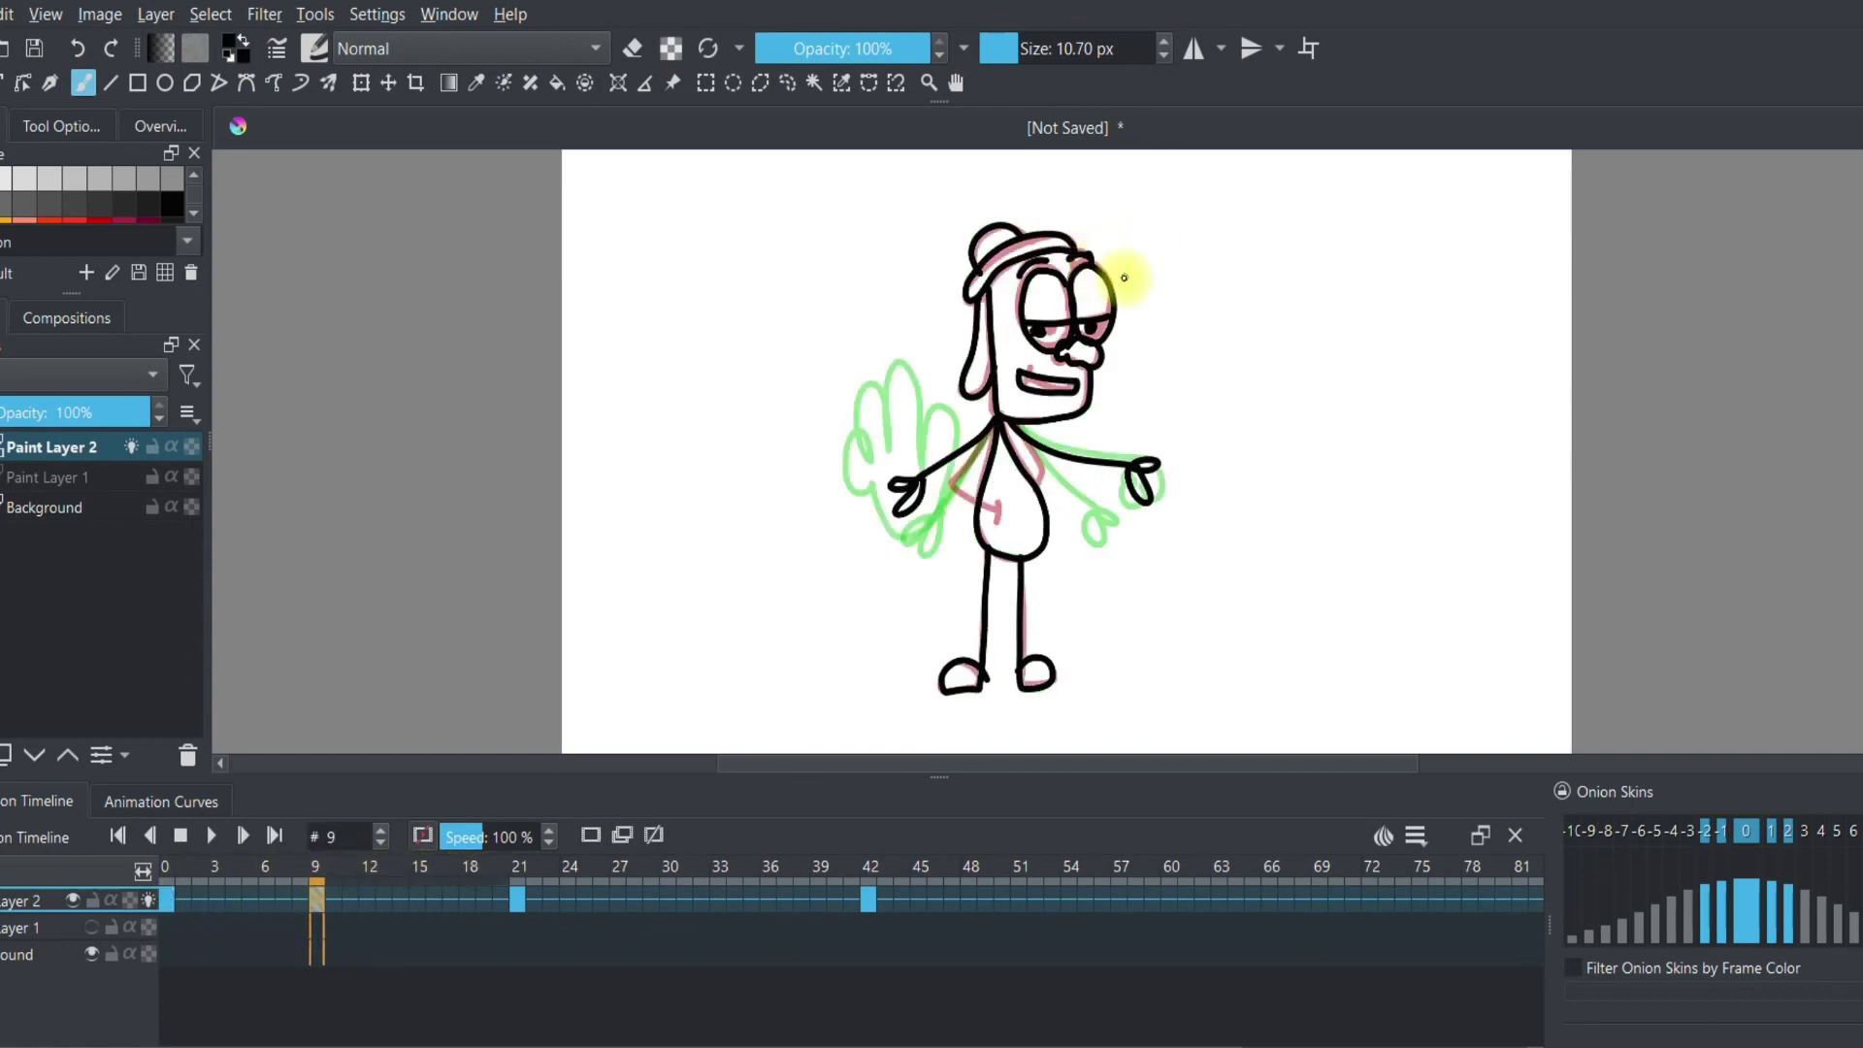
Step: On frame 21, ink the torso, legs and feet over the onion skin to join the lowered arms
left_click(518, 895)
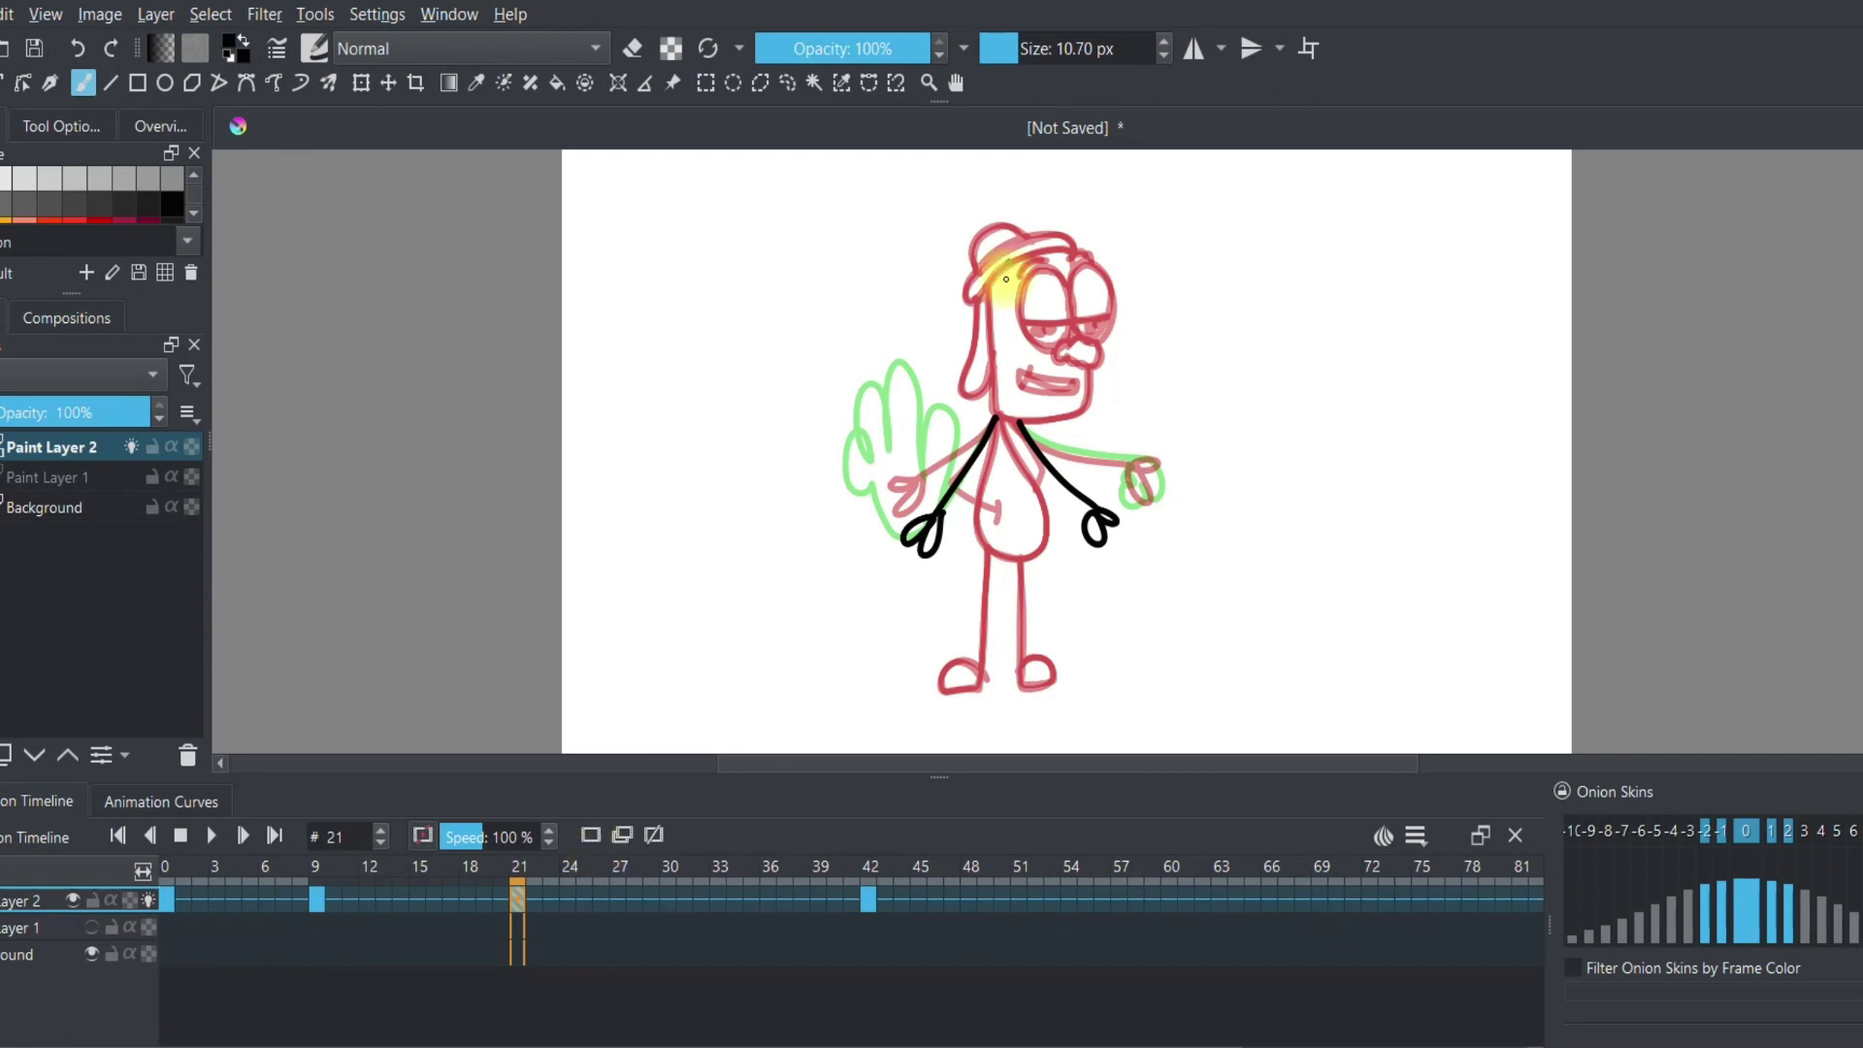
mouse_move(997, 433)
left_mouse_down()
mouse_move(987, 544)
mouse_move(1014, 556)
mouse_move(1042, 542)
mouse_move(1000, 418)
left_mouse_up()
mouse_move(988, 555)
left_mouse_down()
mouse_move(980, 686)
mouse_move(942, 687)
mouse_move(1023, 607)
mouse_move(1021, 684)
left_mouse_up()
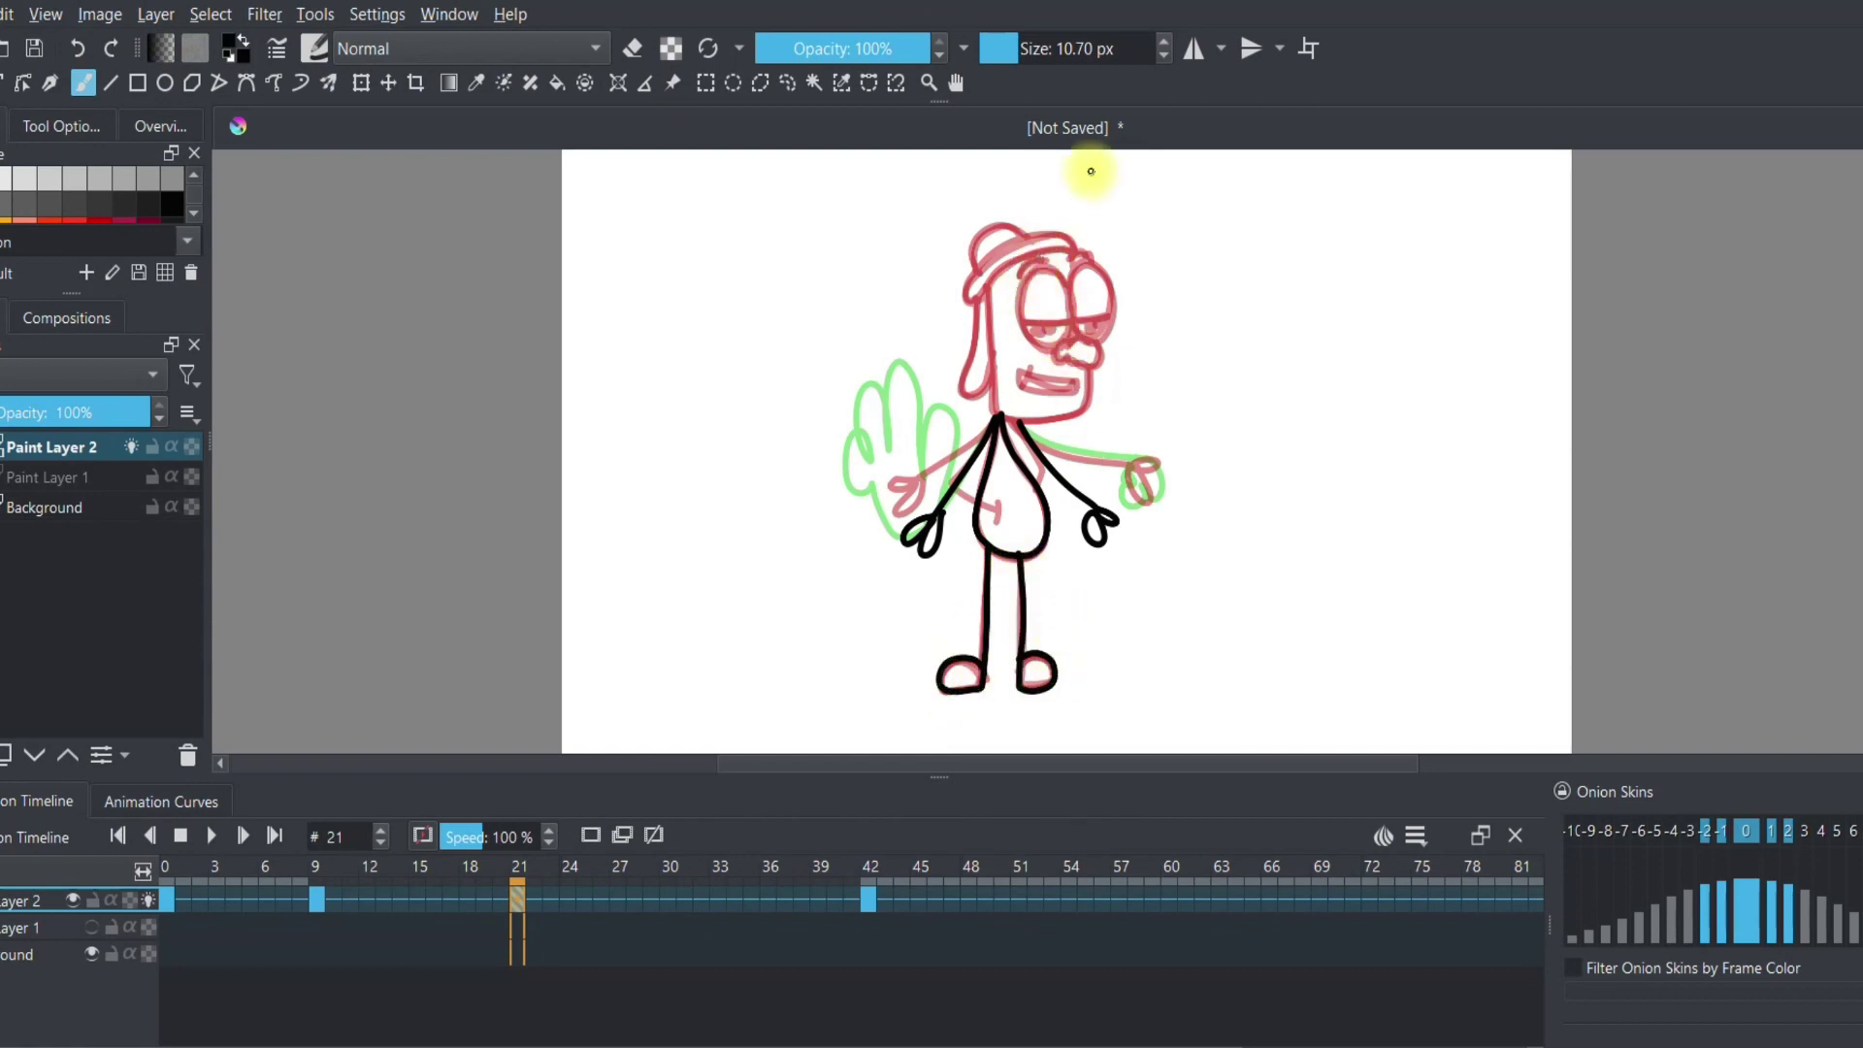
Step: On frame 21, draw the front-facing head with cap, half-closed eyes, brows, nose, worried mouth and one long ear
mouse_move(991, 294)
left_mouse_down()
mouse_move(972, 320)
mouse_move(999, 292)
mouse_move(1009, 324)
mouse_move(1016, 309)
mouse_move(1010, 366)
mouse_move(1029, 370)
mouse_move(999, 325)
mouse_move(1045, 330)
mouse_move(1015, 307)
mouse_move(998, 332)
mouse_move(1040, 304)
mouse_move(1035, 275)
mouse_move(1010, 354)
mouse_move(957, 311)
mouse_move(999, 421)
mouse_move(1063, 371)
mouse_move(1077, 270)
mouse_move(989, 249)
mouse_move(969, 313)
mouse_move(1053, 245)
left_mouse_up()
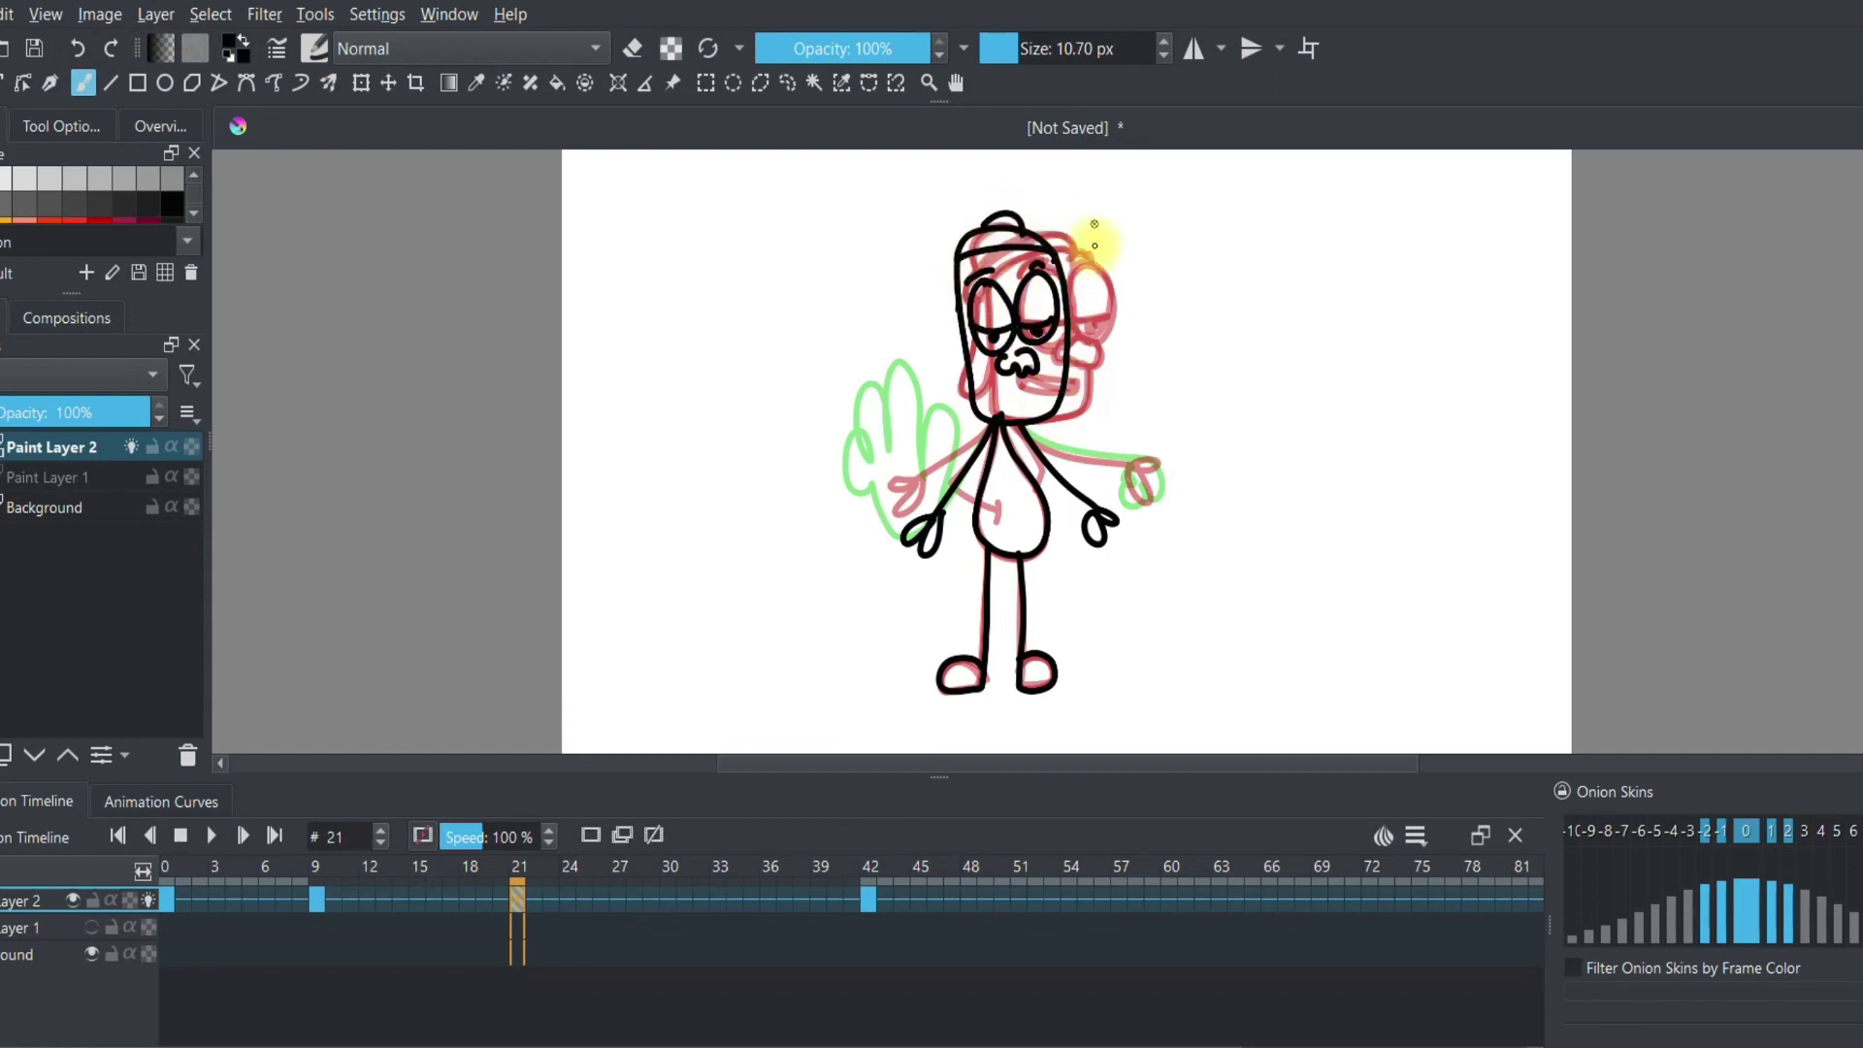
mouse_move(1089, 367)
left_mouse_down()
mouse_move(991, 393)
mouse_move(1051, 395)
mouse_move(990, 398)
left_mouse_up()
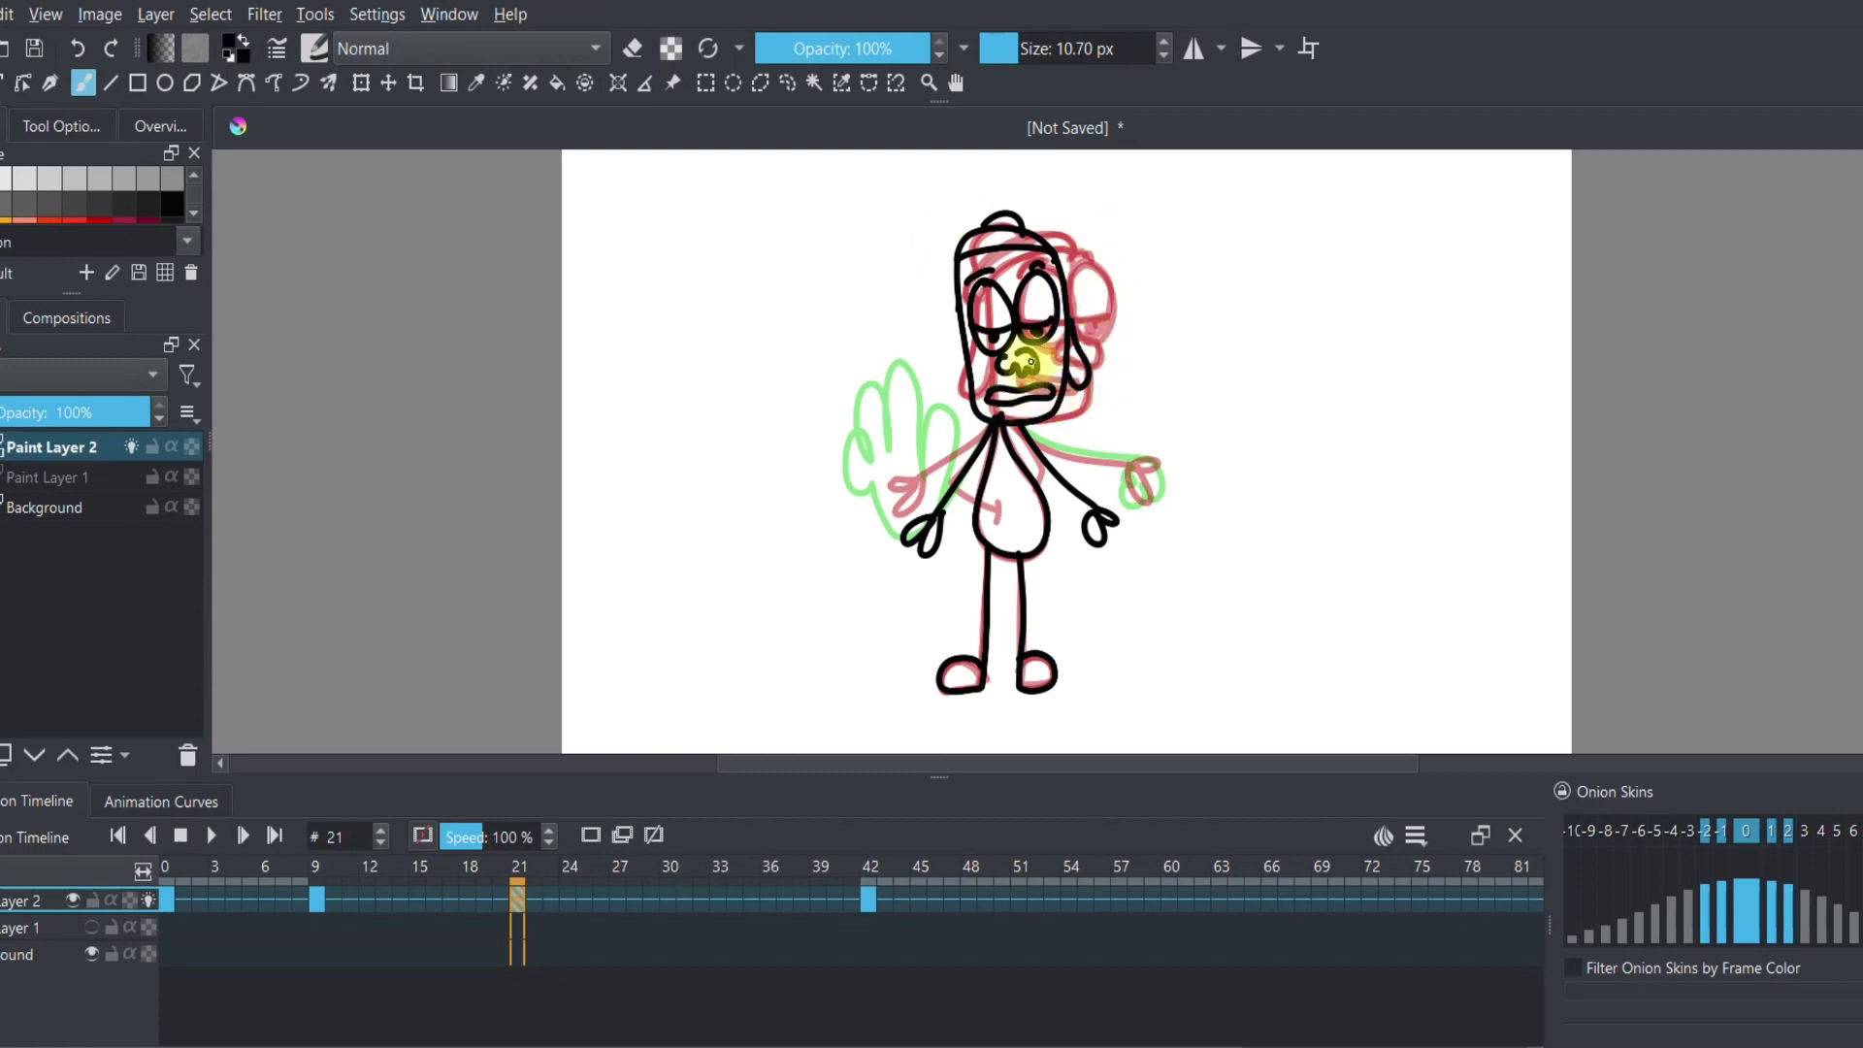
Step: On frame 42, ink the torso, legs and feet over the onion skin and draw the head with cap, angry eyes, nose and wide mouth
left_click(871, 897)
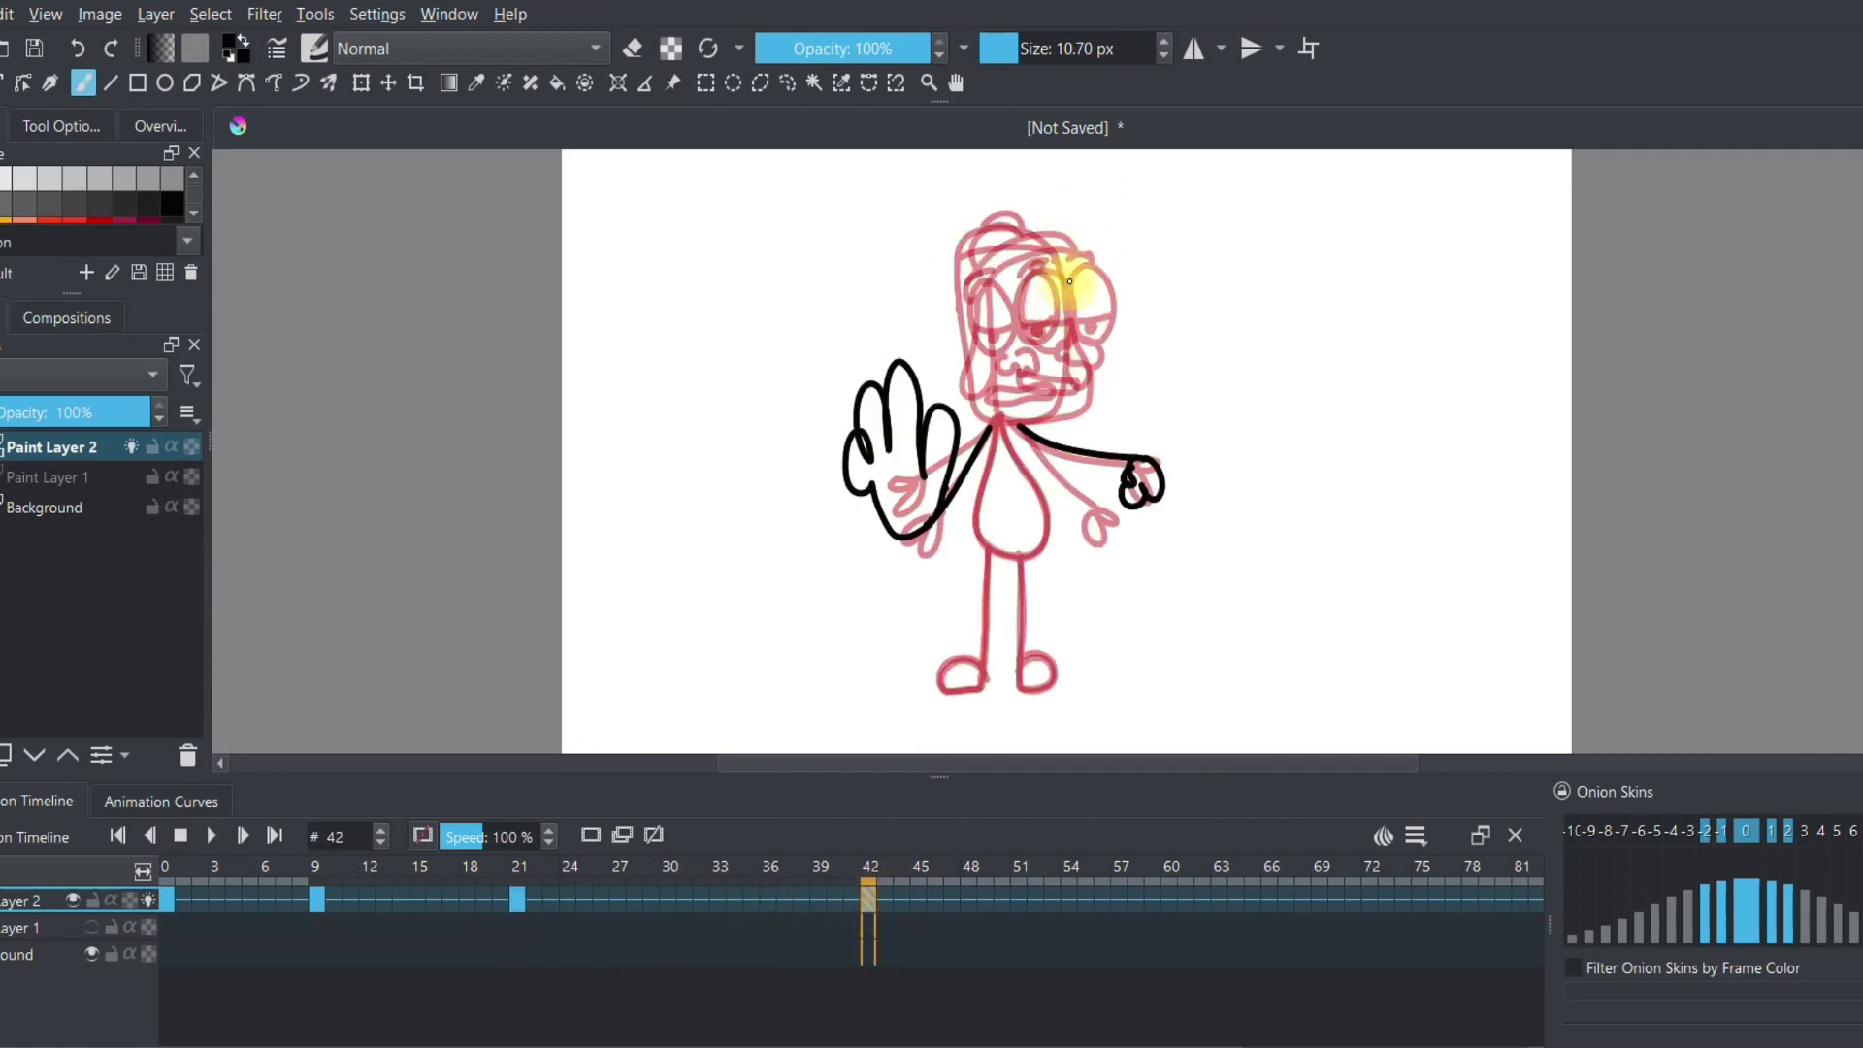
mouse_move(991, 427)
left_mouse_down()
mouse_move(984, 548)
mouse_move(1034, 553)
mouse_move(1044, 500)
mouse_move(1048, 533)
mouse_move(1005, 423)
left_mouse_up()
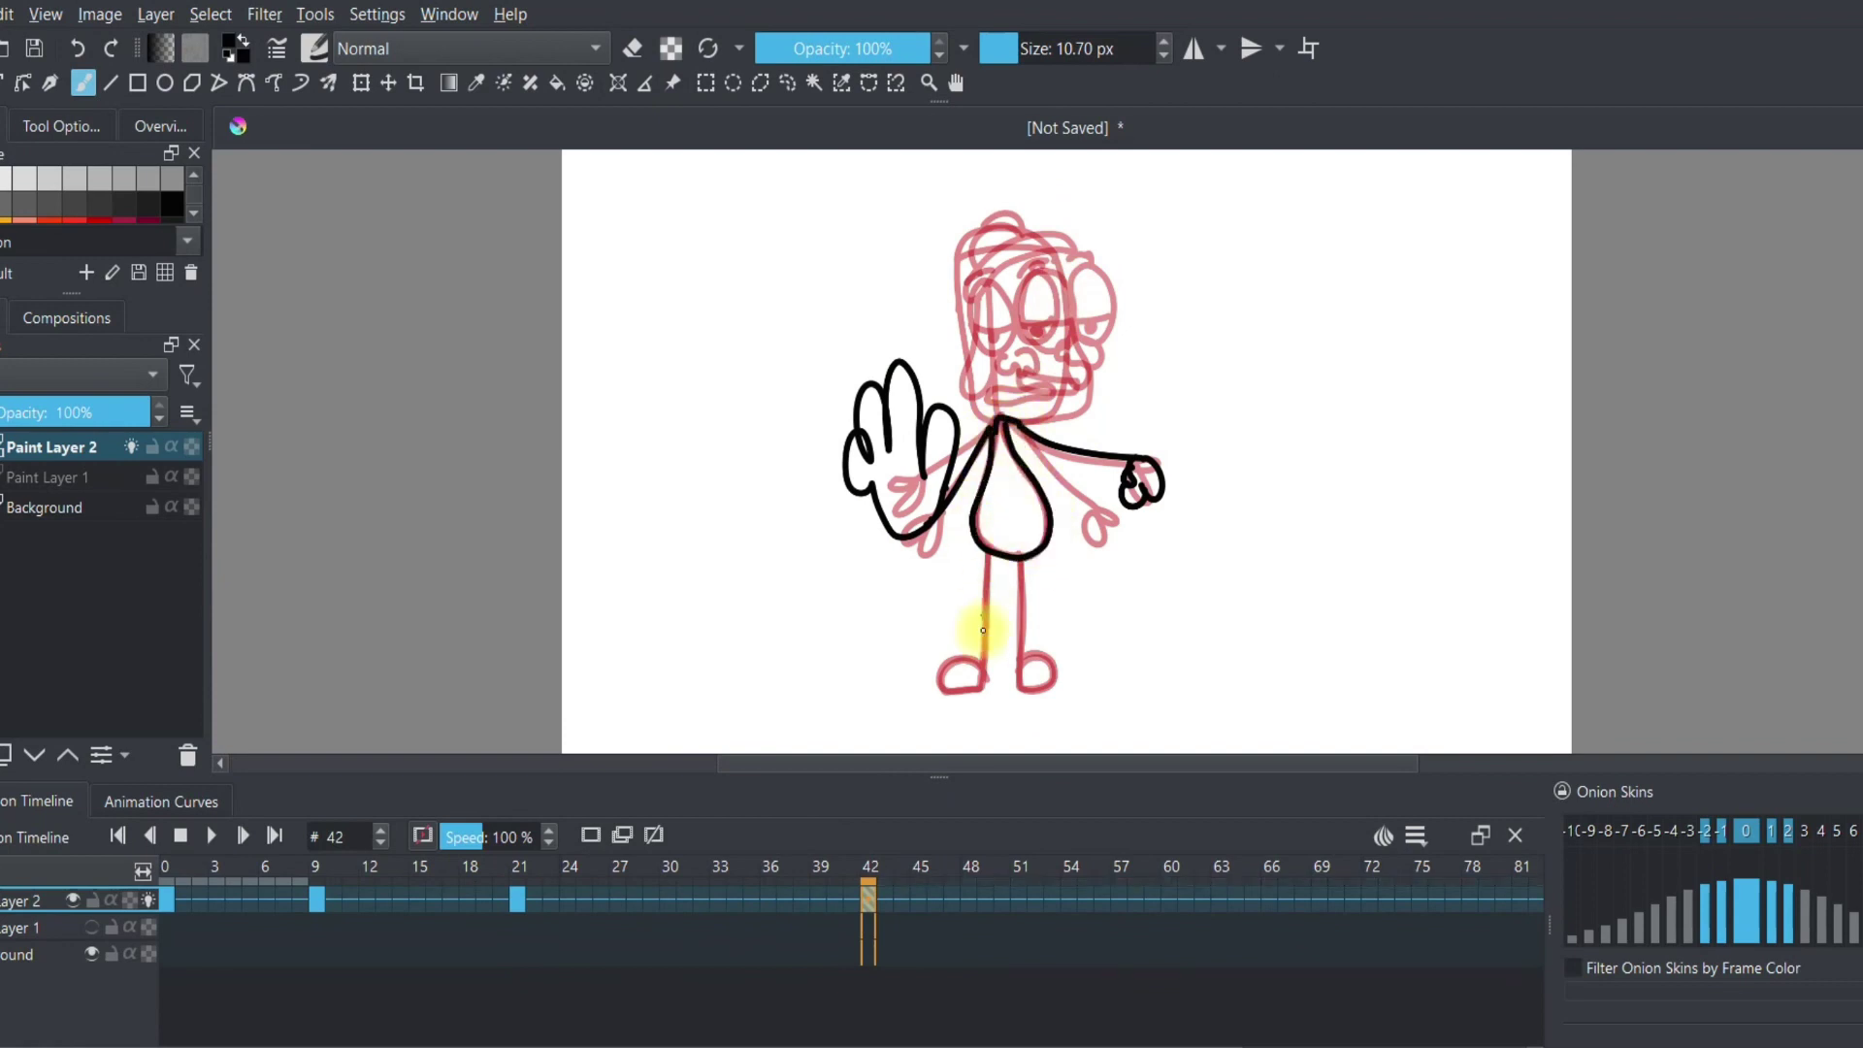
mouse_move(990, 555)
left_mouse_down()
mouse_move(970, 686)
mouse_move(993, 657)
left_mouse_up()
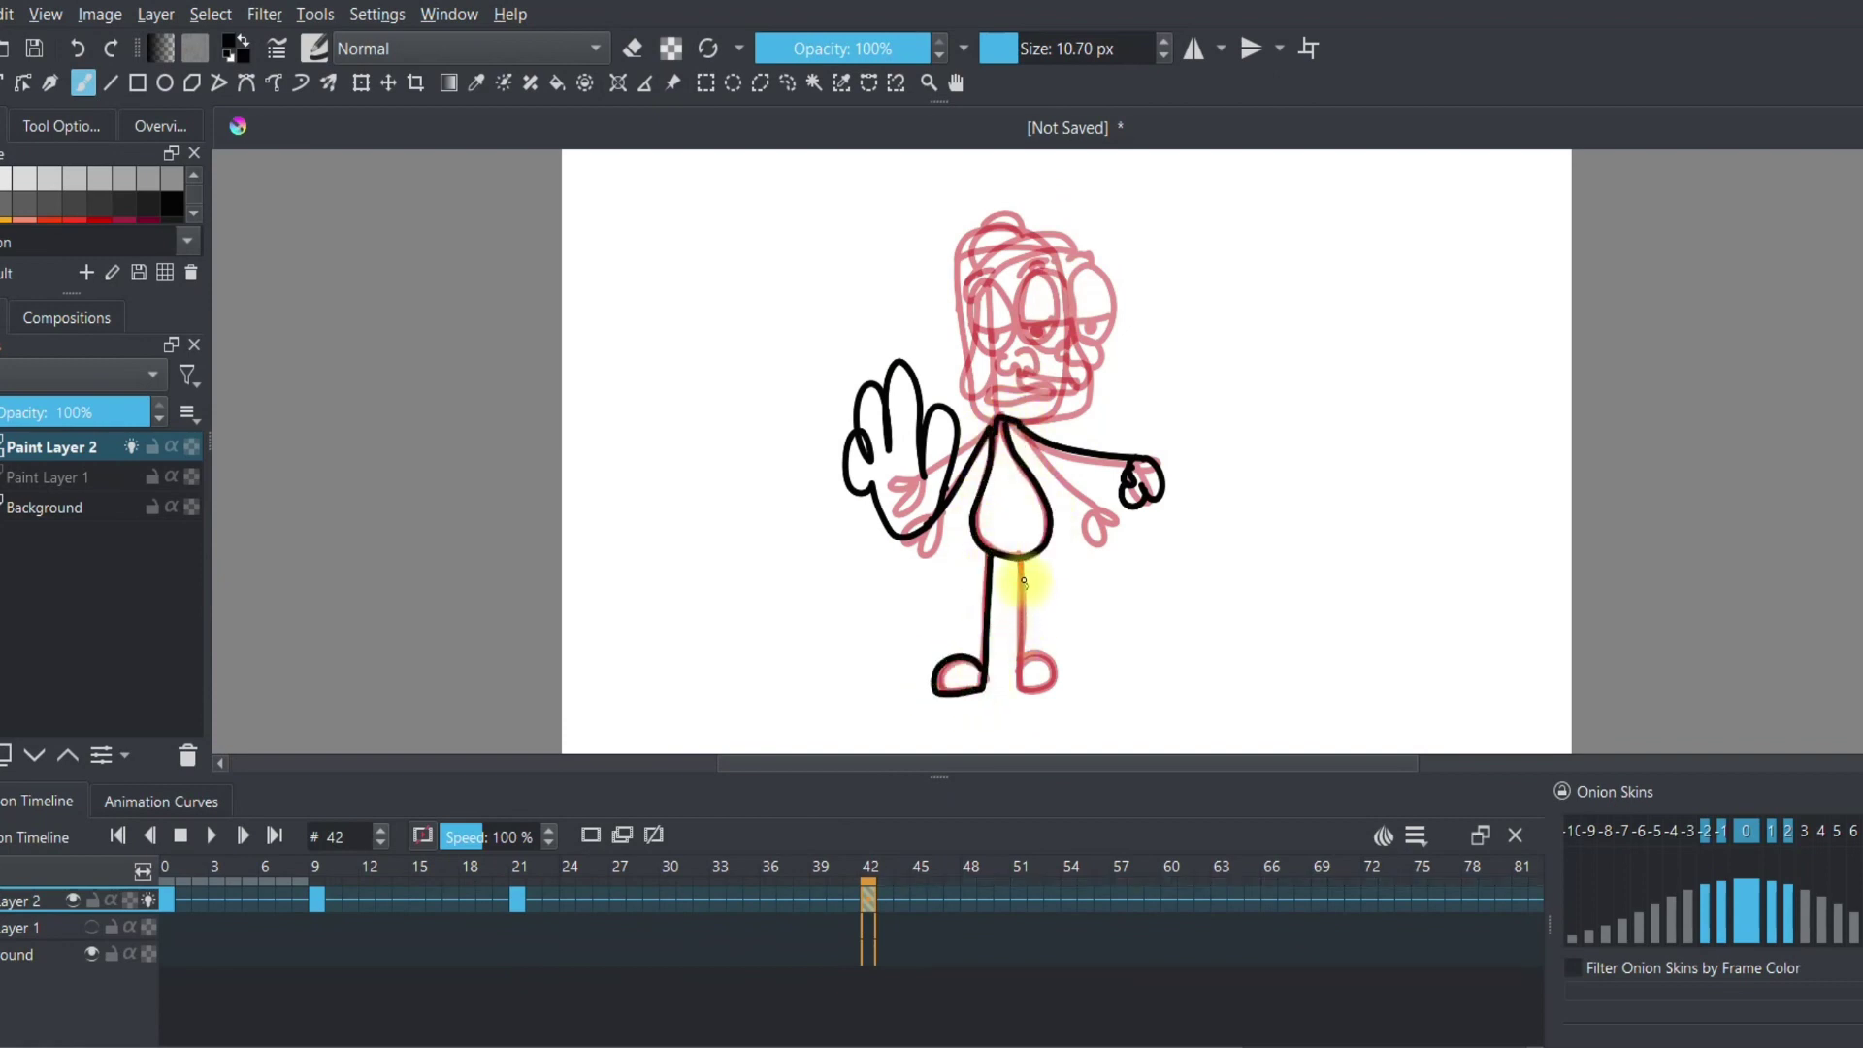
mouse_move(1024, 563)
left_mouse_down()
mouse_move(1006, 678)
mouse_move(1023, 657)
left_mouse_up()
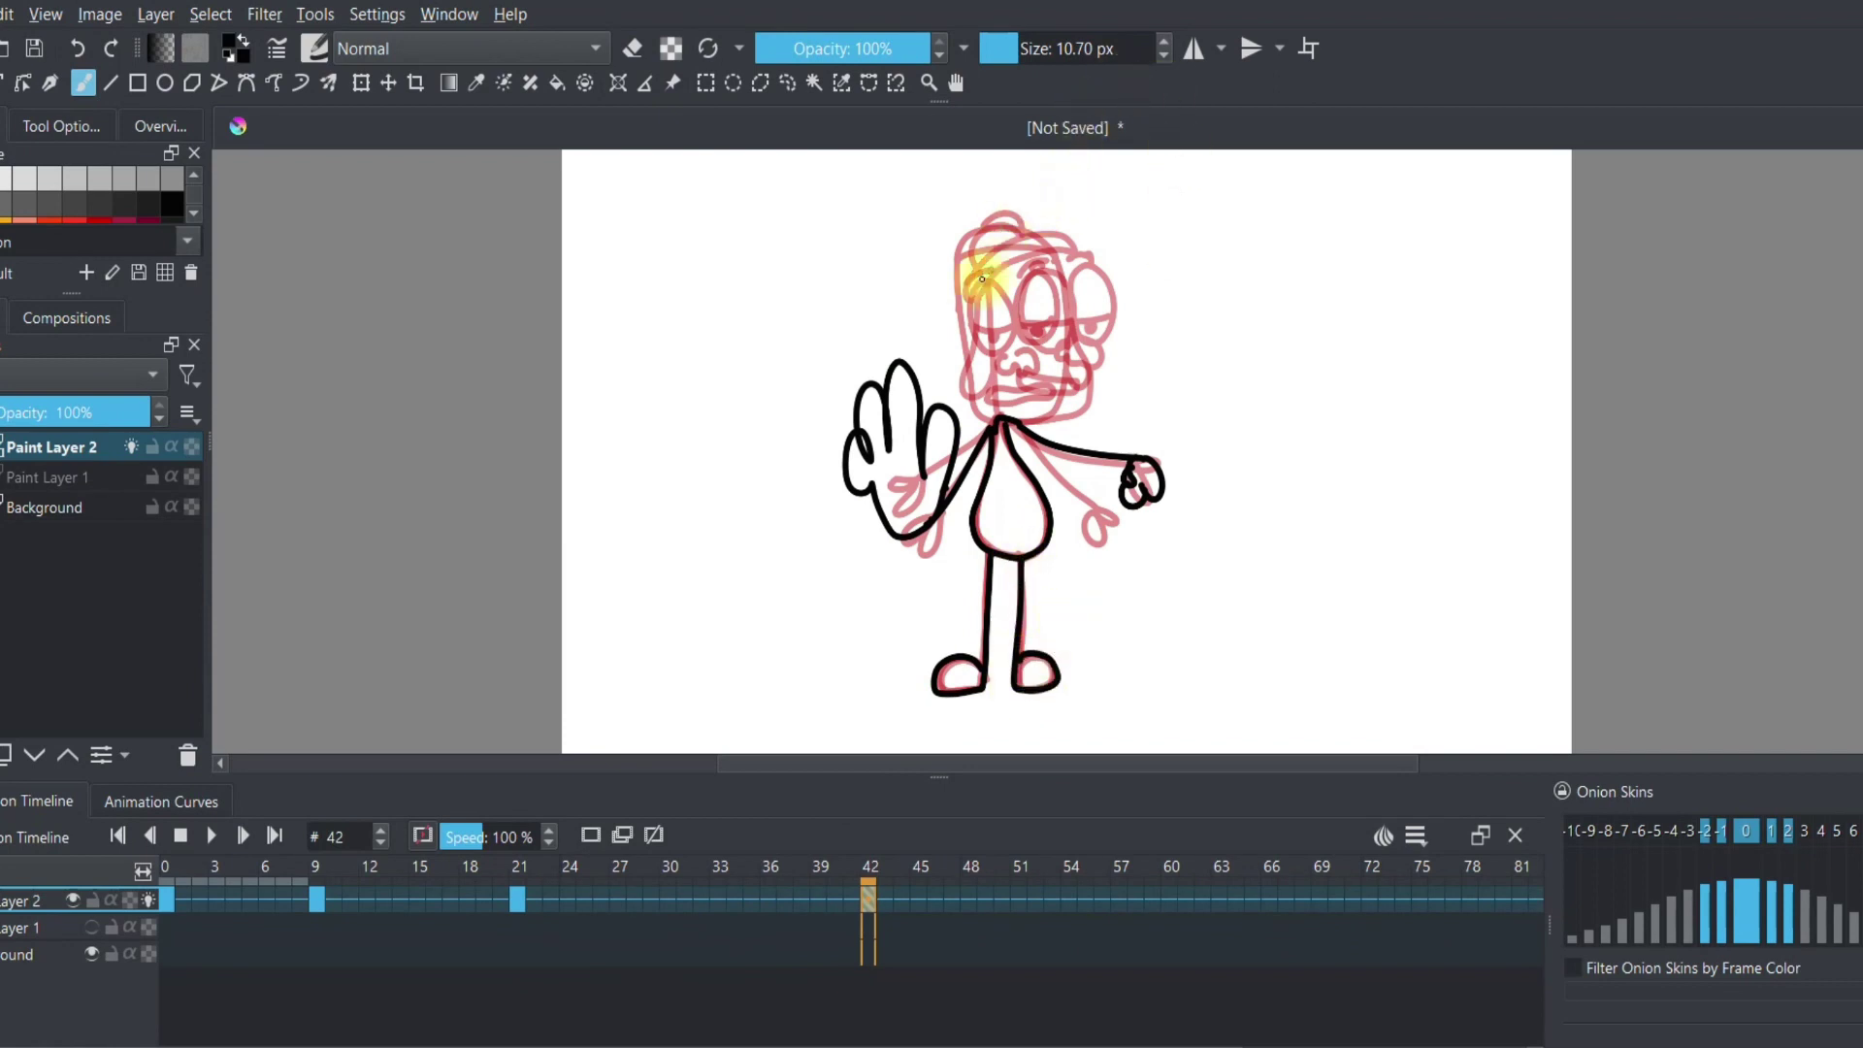
mouse_move(978, 267)
left_mouse_down()
mouse_move(974, 404)
mouse_move(1030, 413)
mouse_move(1069, 388)
mouse_move(1045, 274)
mouse_move(1021, 247)
mouse_move(981, 254)
mouse_move(1019, 291)
mouse_move(976, 260)
mouse_move(1048, 262)
left_mouse_up()
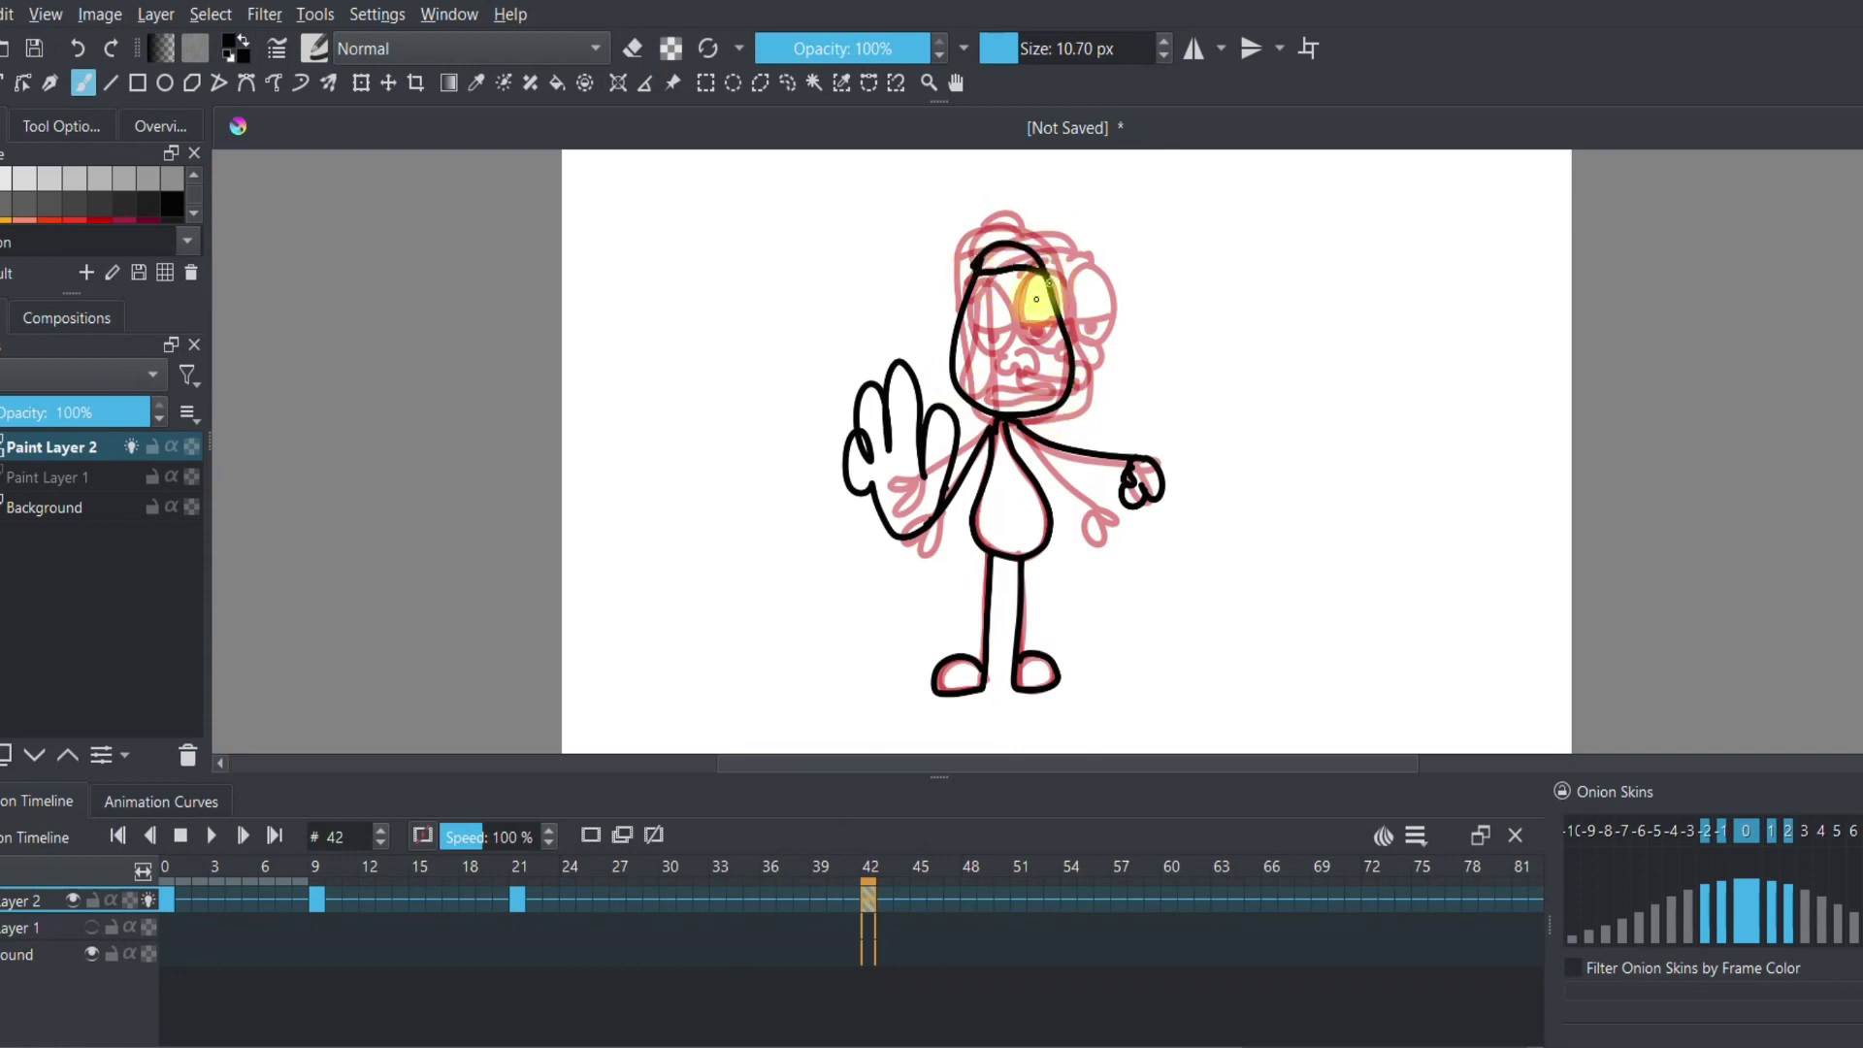
mouse_move(979, 320)
left_mouse_down()
mouse_move(1033, 281)
mouse_move(1000, 329)
mouse_move(1040, 310)
mouse_move(1044, 389)
mouse_move(973, 379)
mouse_move(1014, 367)
mouse_move(1039, 370)
mouse_move(970, 391)
mouse_move(1029, 404)
mouse_move(1050, 370)
mouse_move(987, 372)
mouse_move(1051, 373)
mouse_move(1078, 351)
mouse_move(1028, 355)
left_mouse_up()
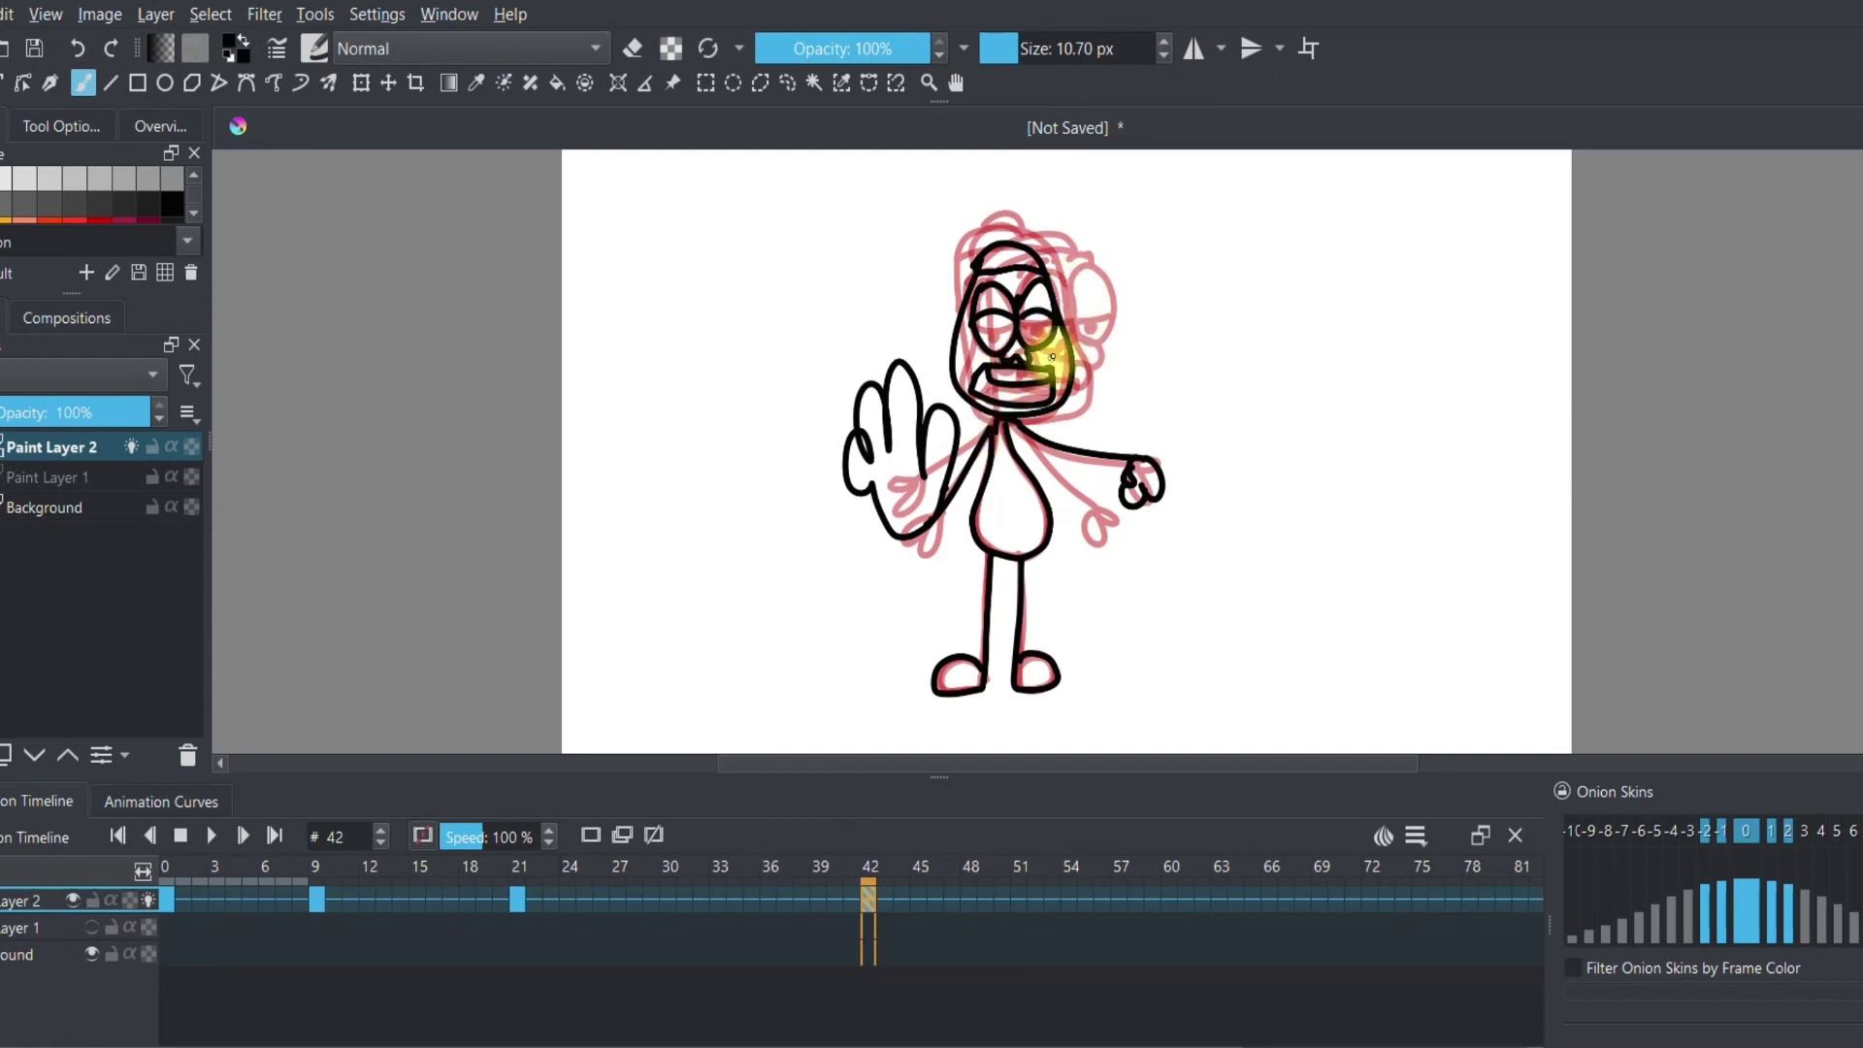
Step: Play the animation repeatedly from frame 0 to review the timing of the poses at frames 0, 9, 21 and 42
left_click(1036, 878)
left_click(168, 897)
left_click(211, 835)
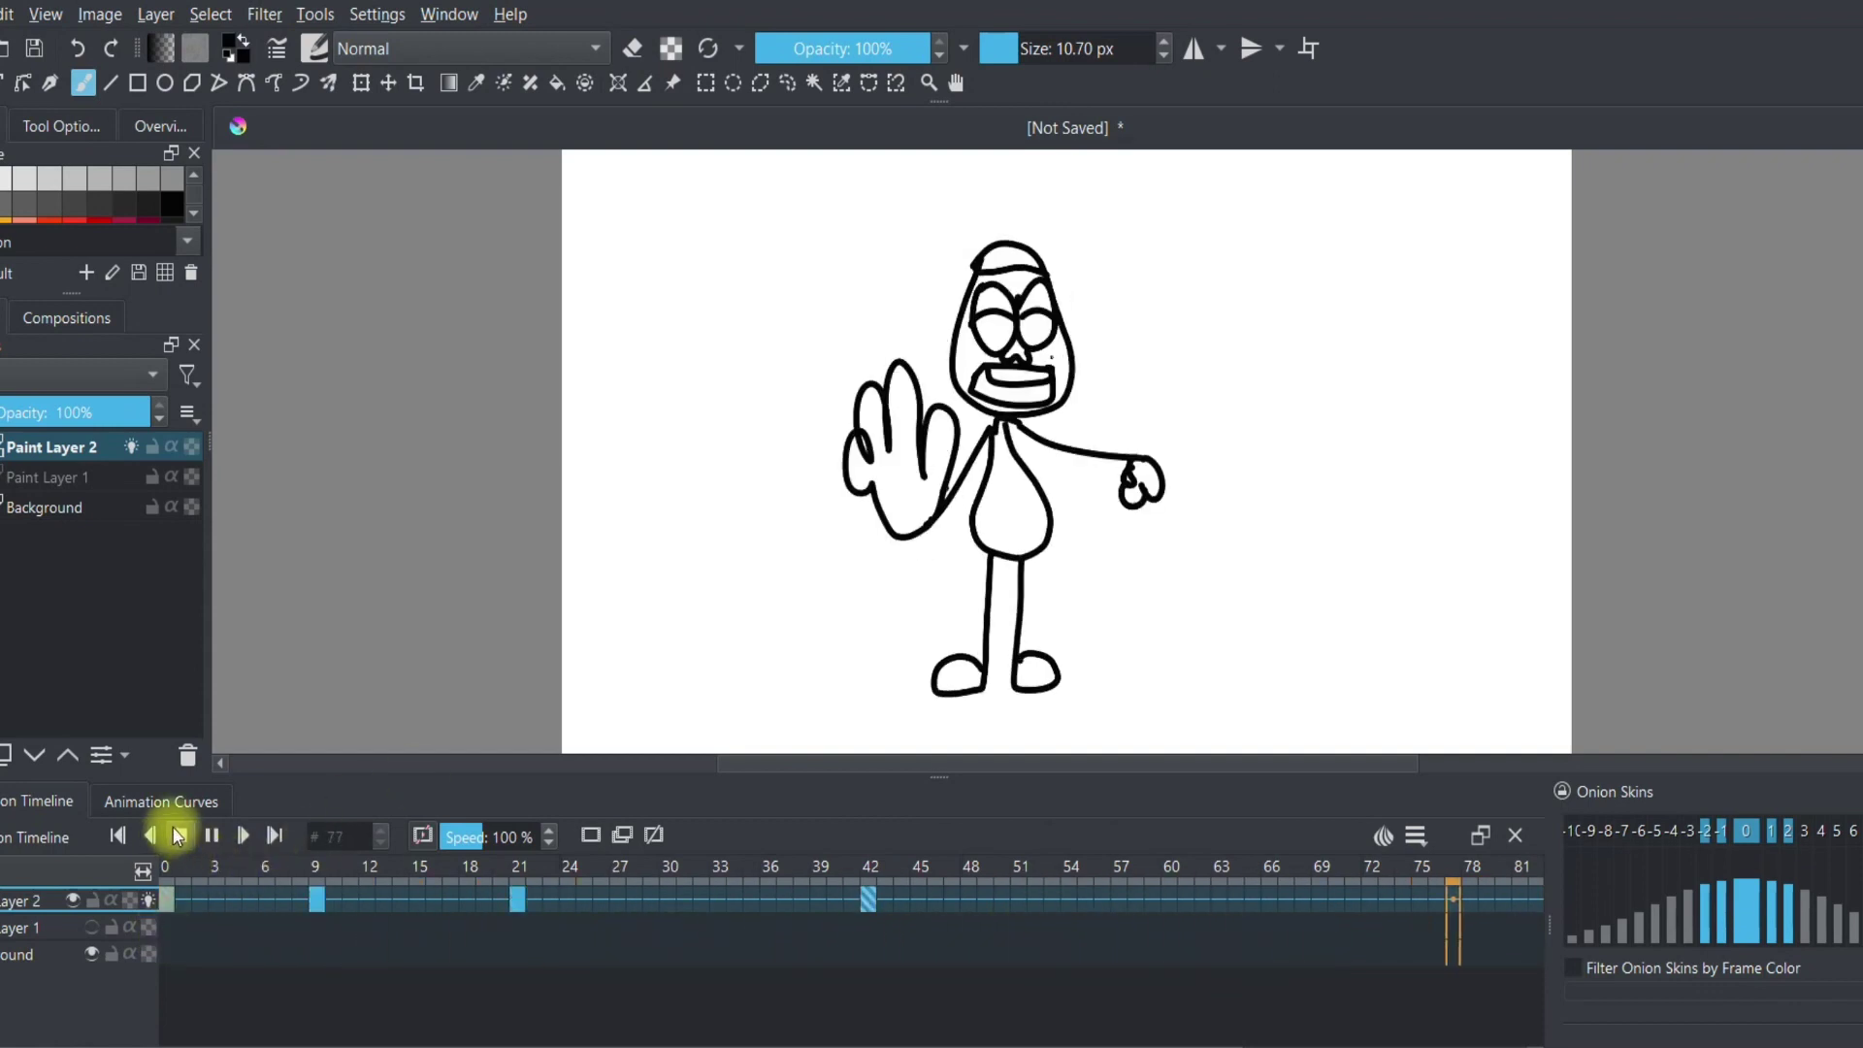
left_click(173, 879)
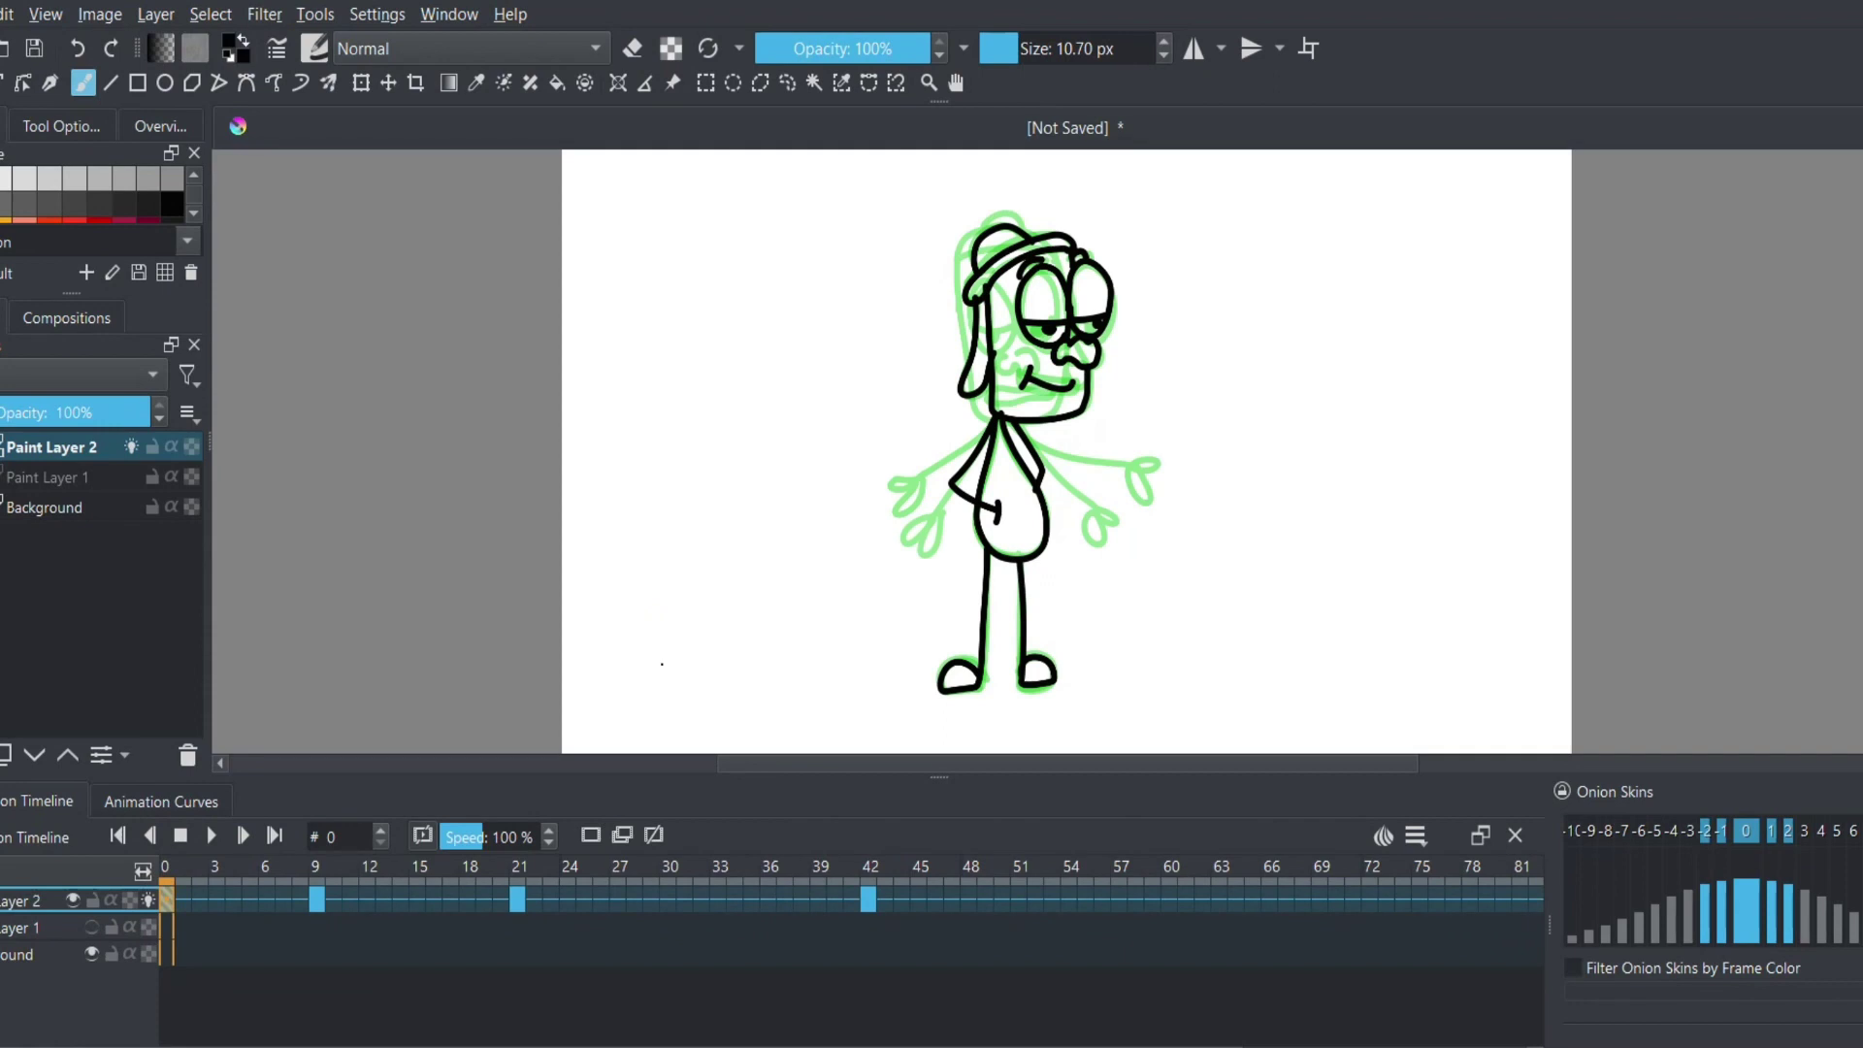
key("space")
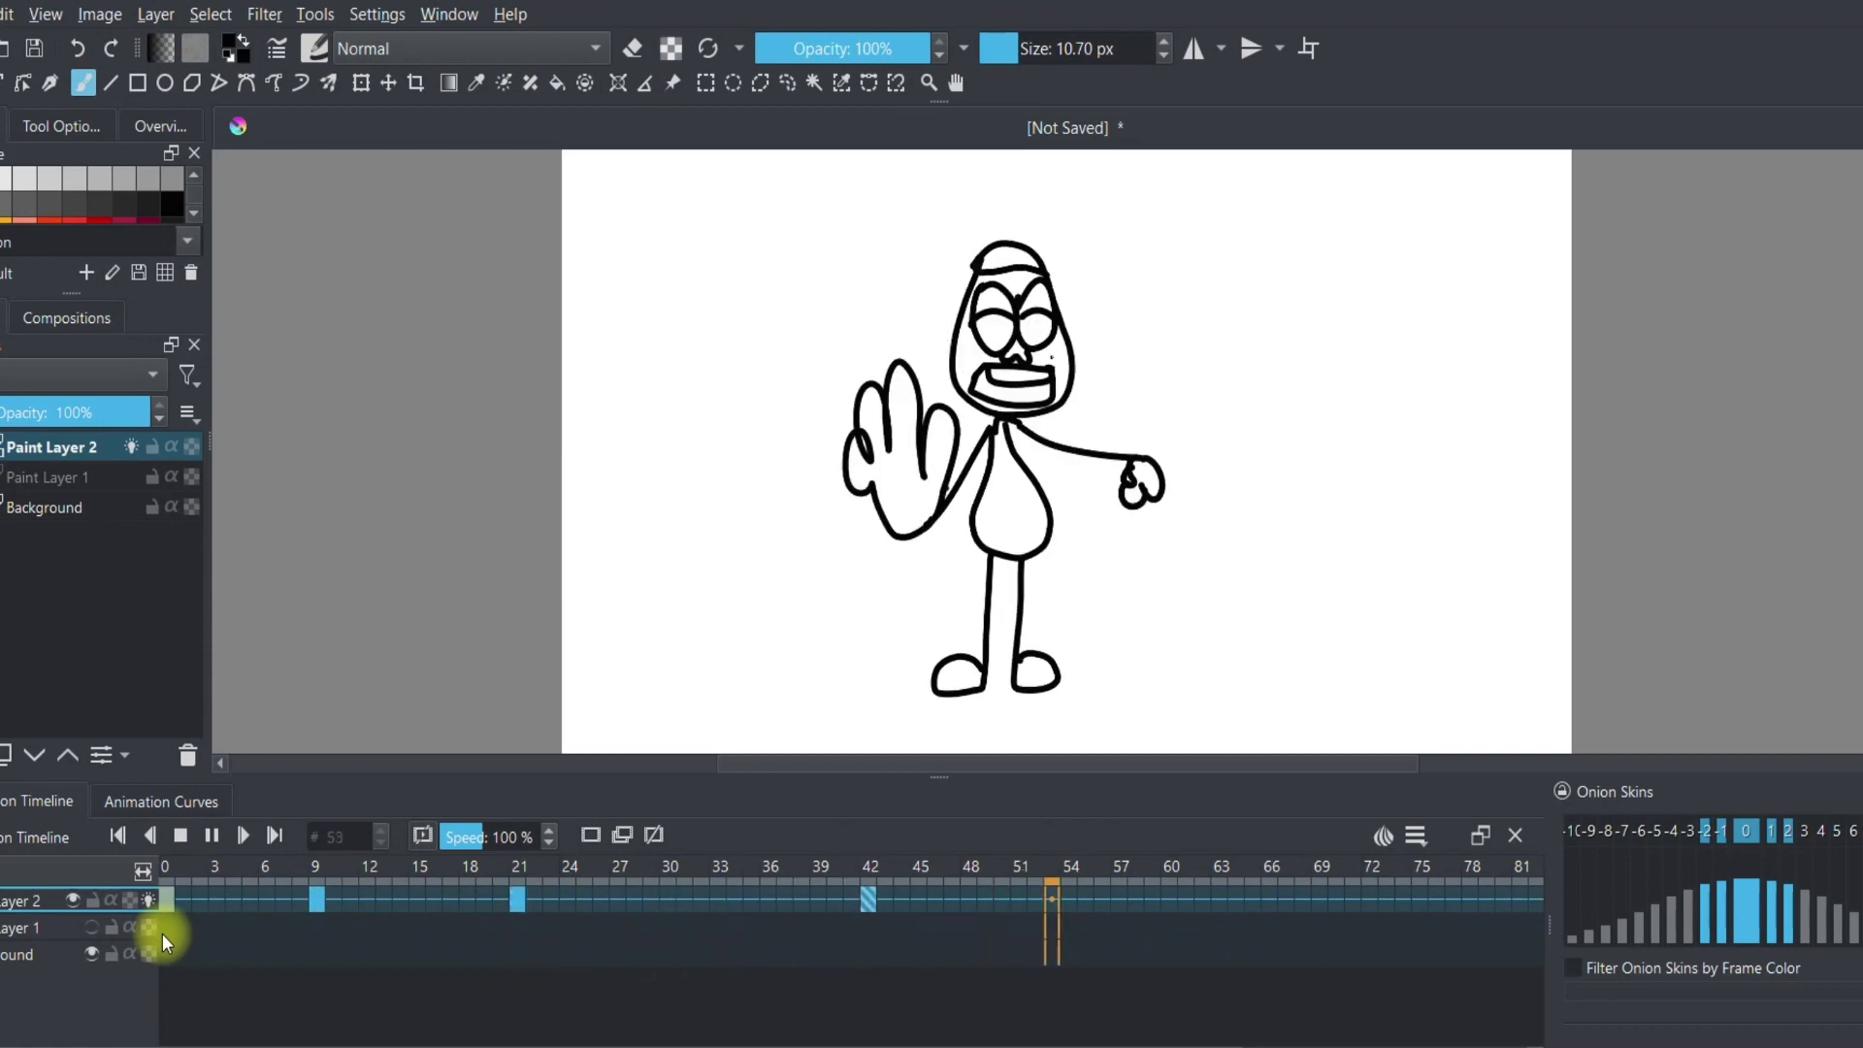
left_click(179, 834)
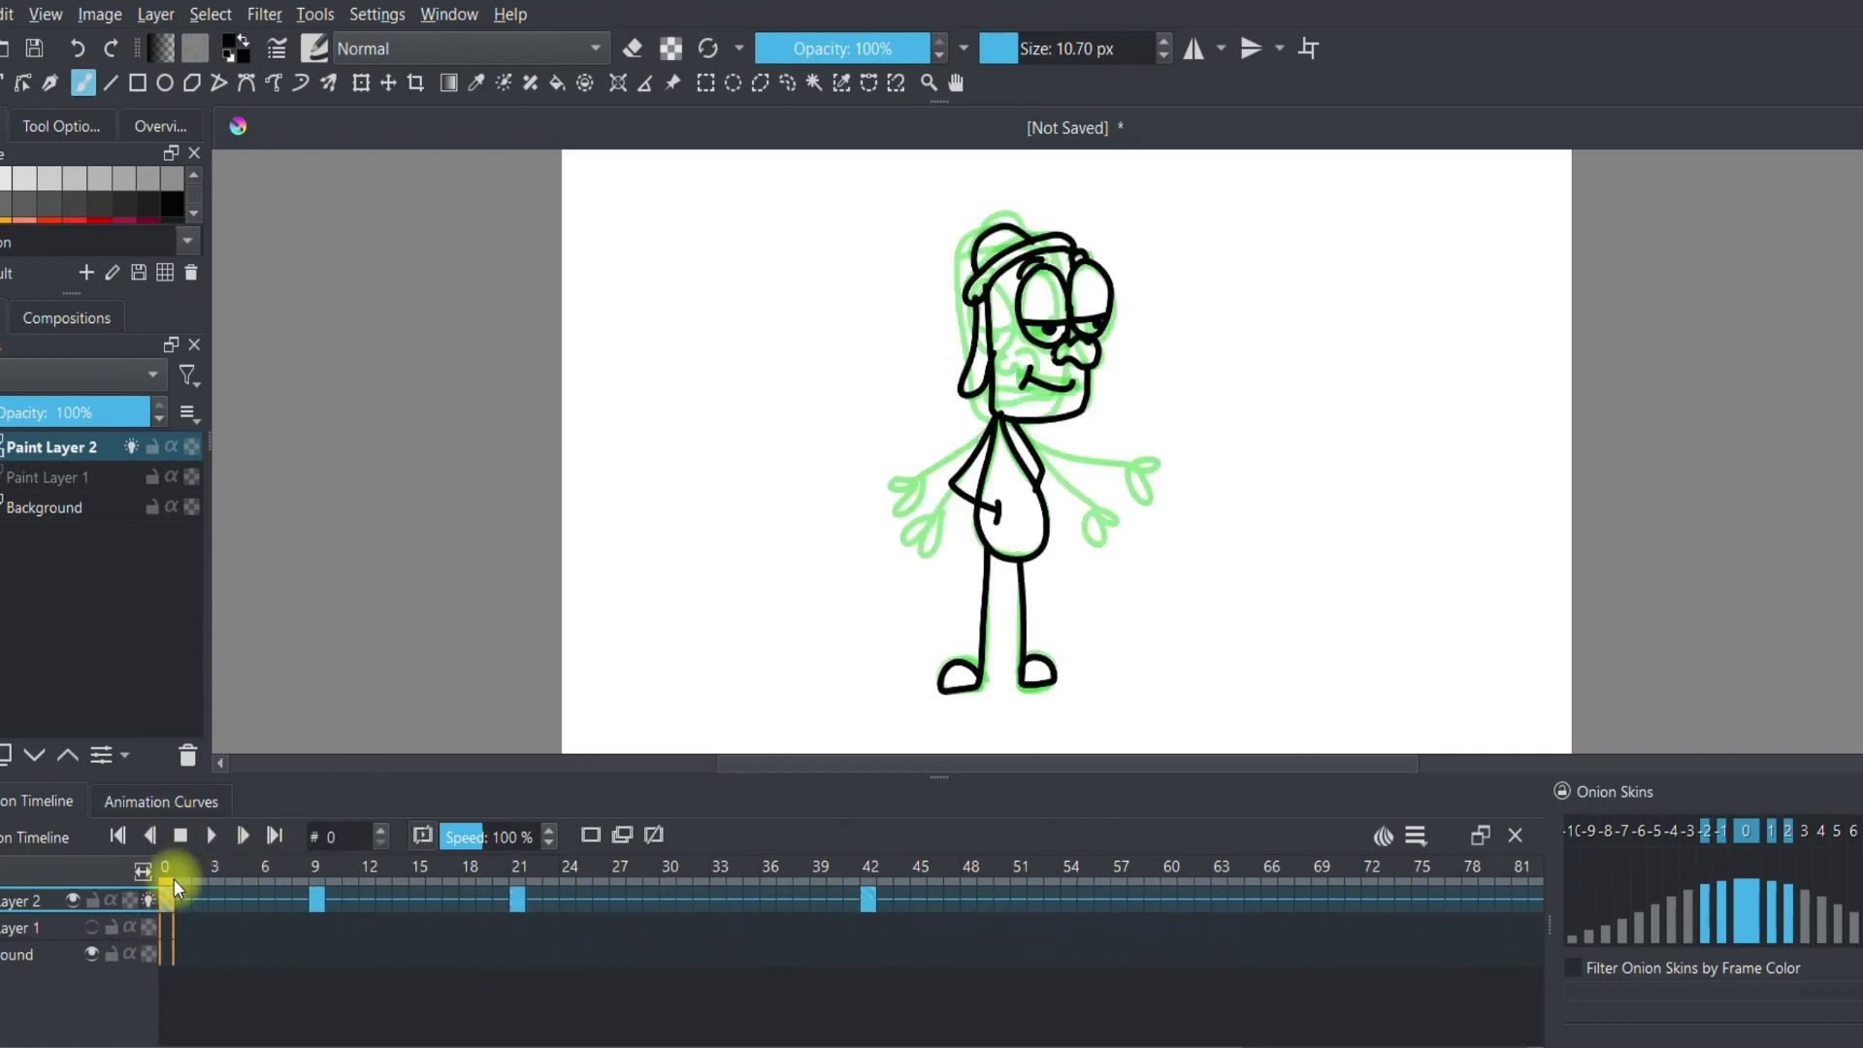
key("space")
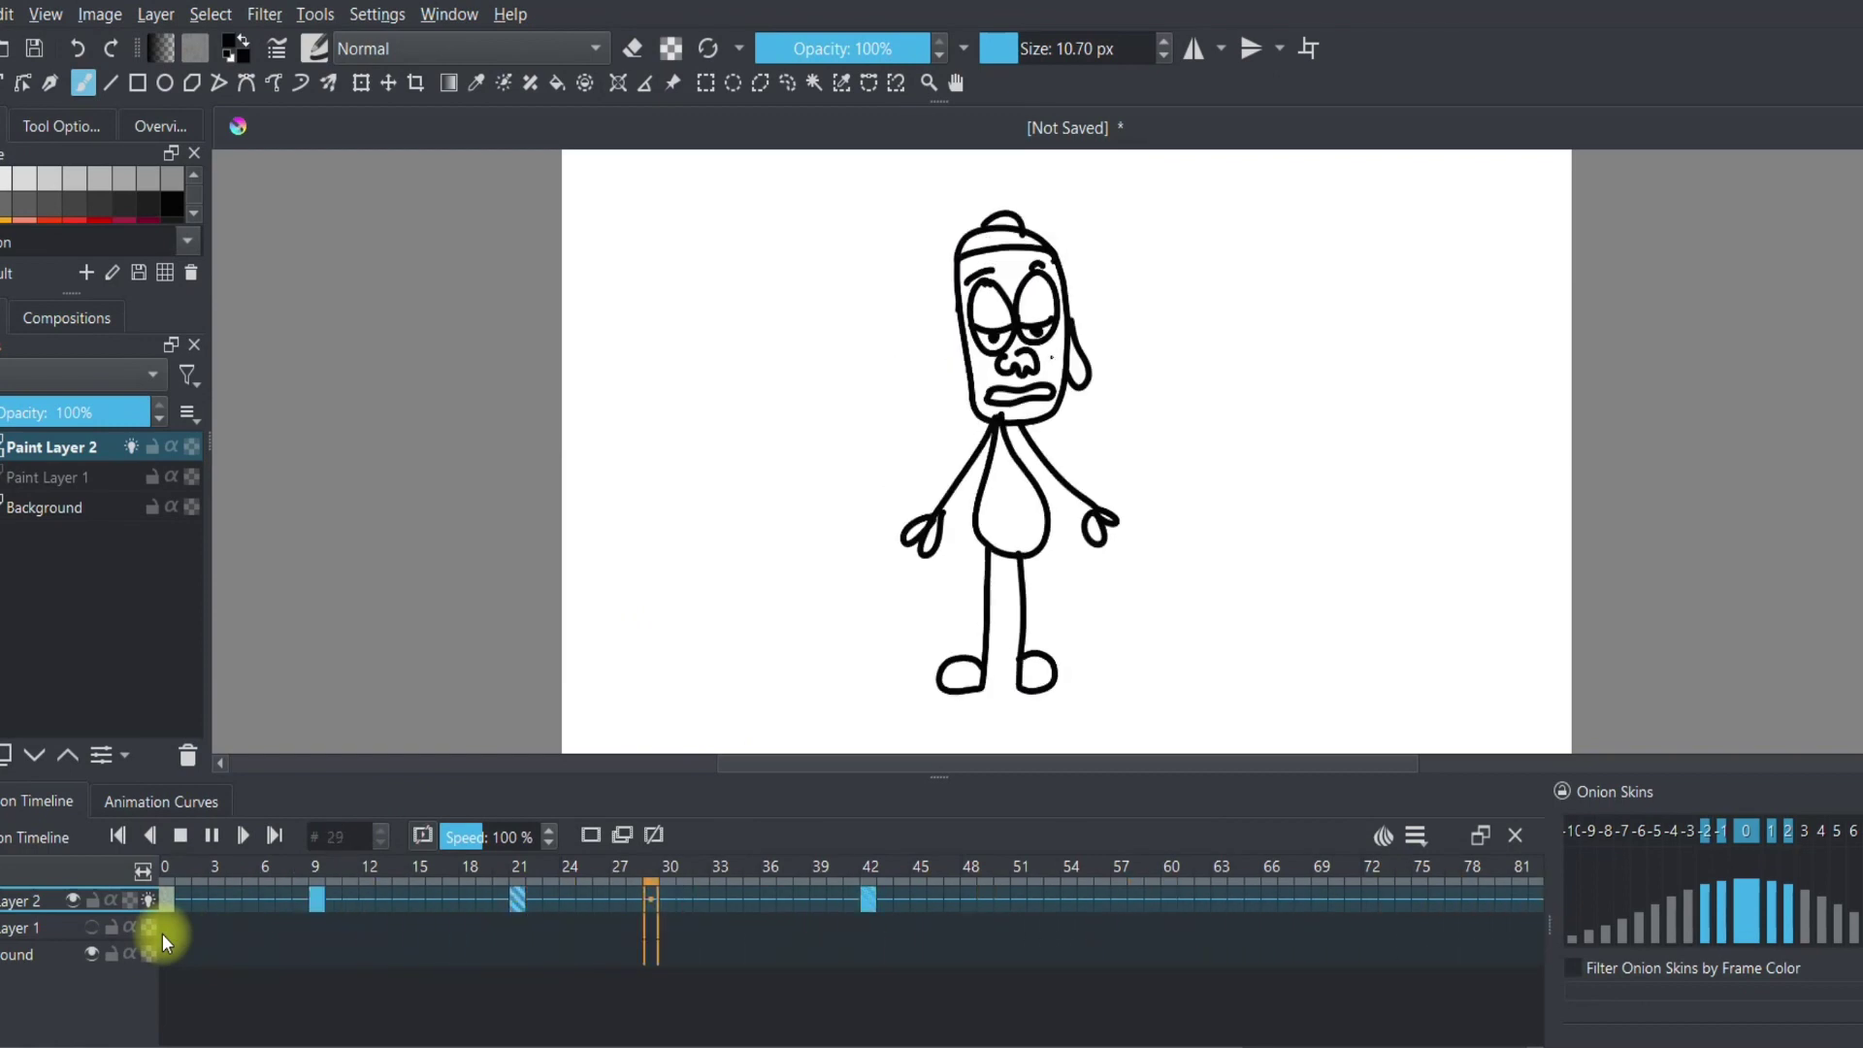
left_click(185, 837)
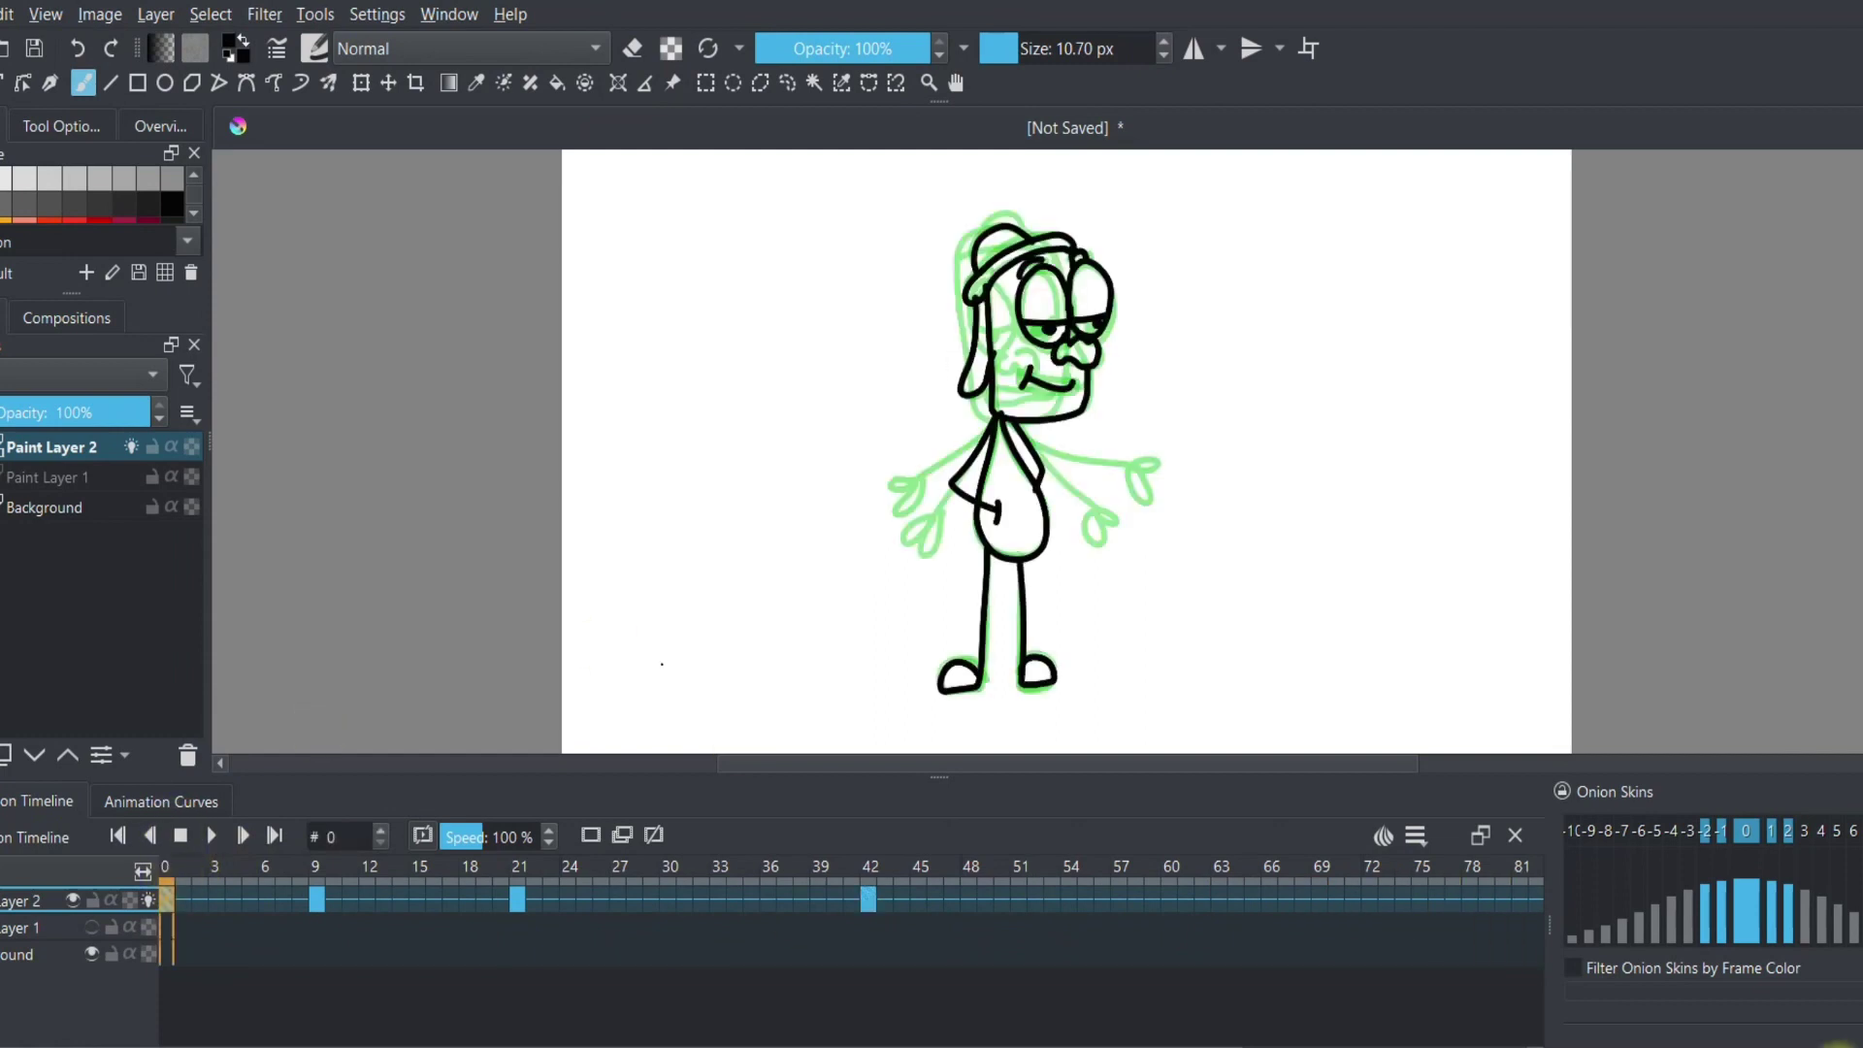
key("space")
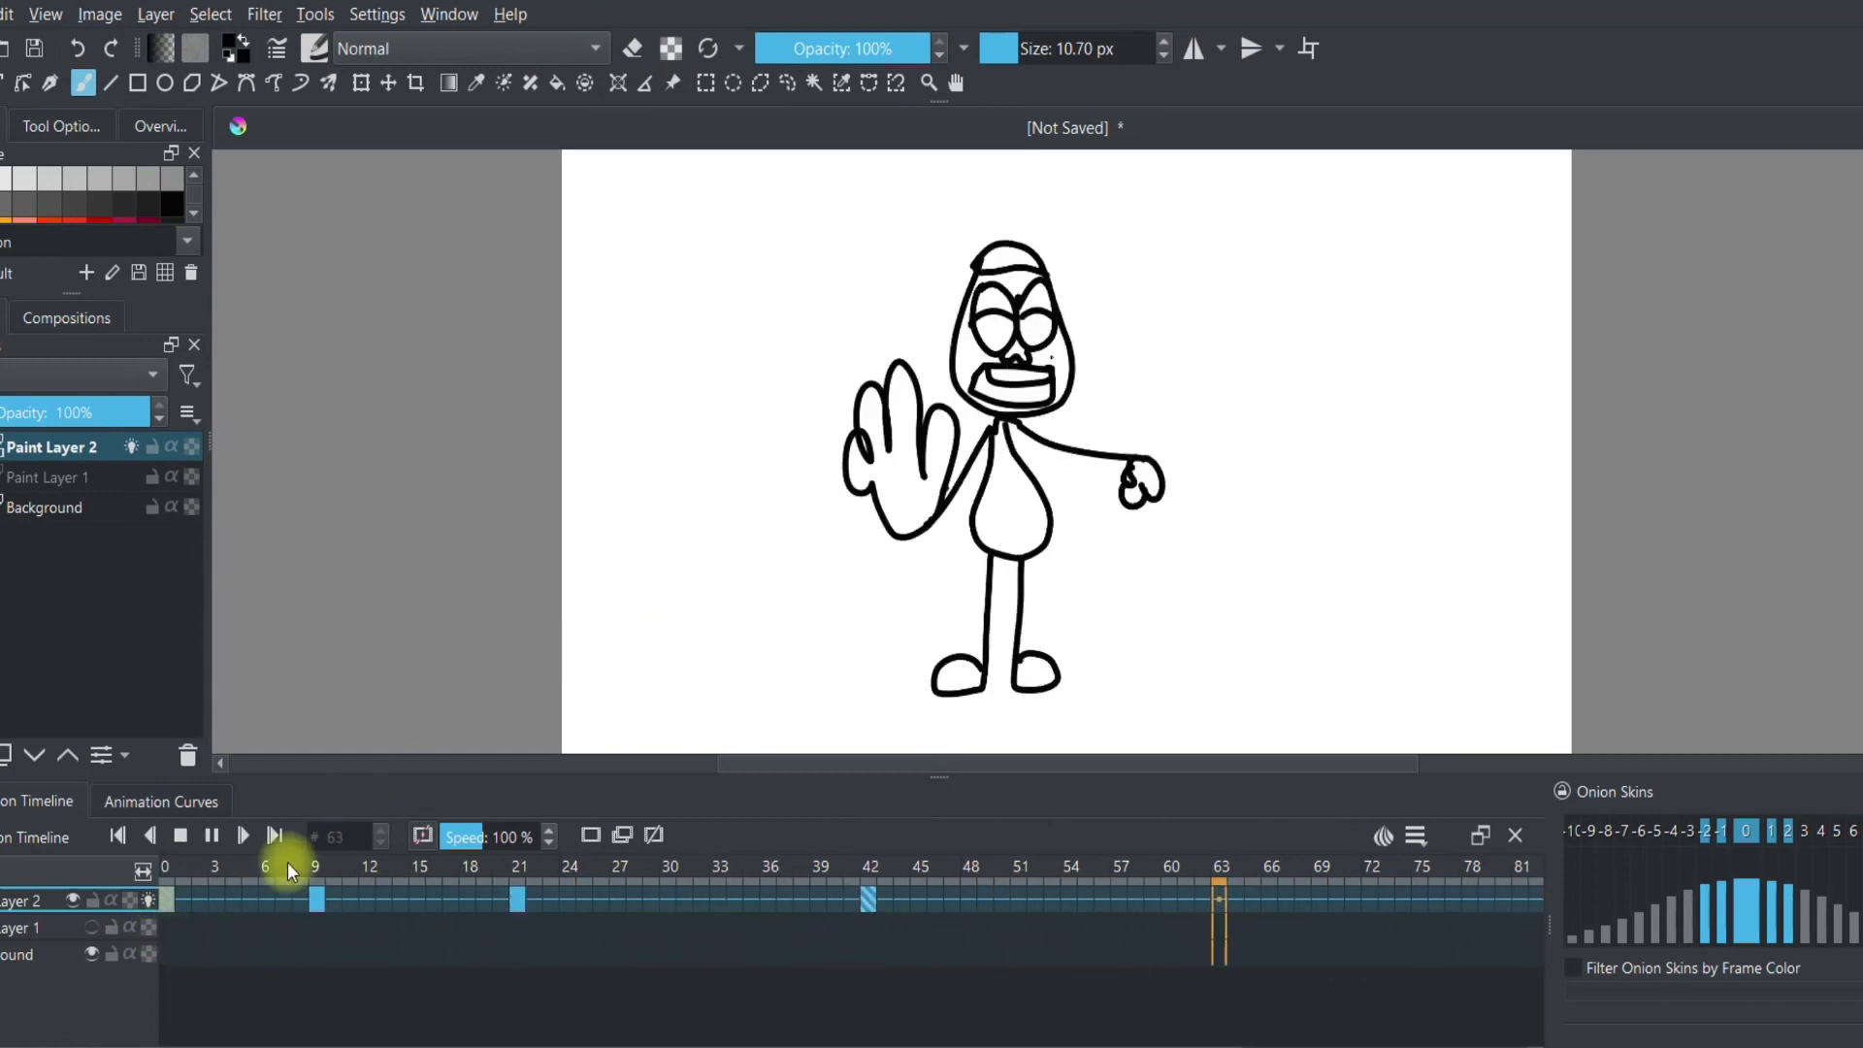
left_click(177, 834)
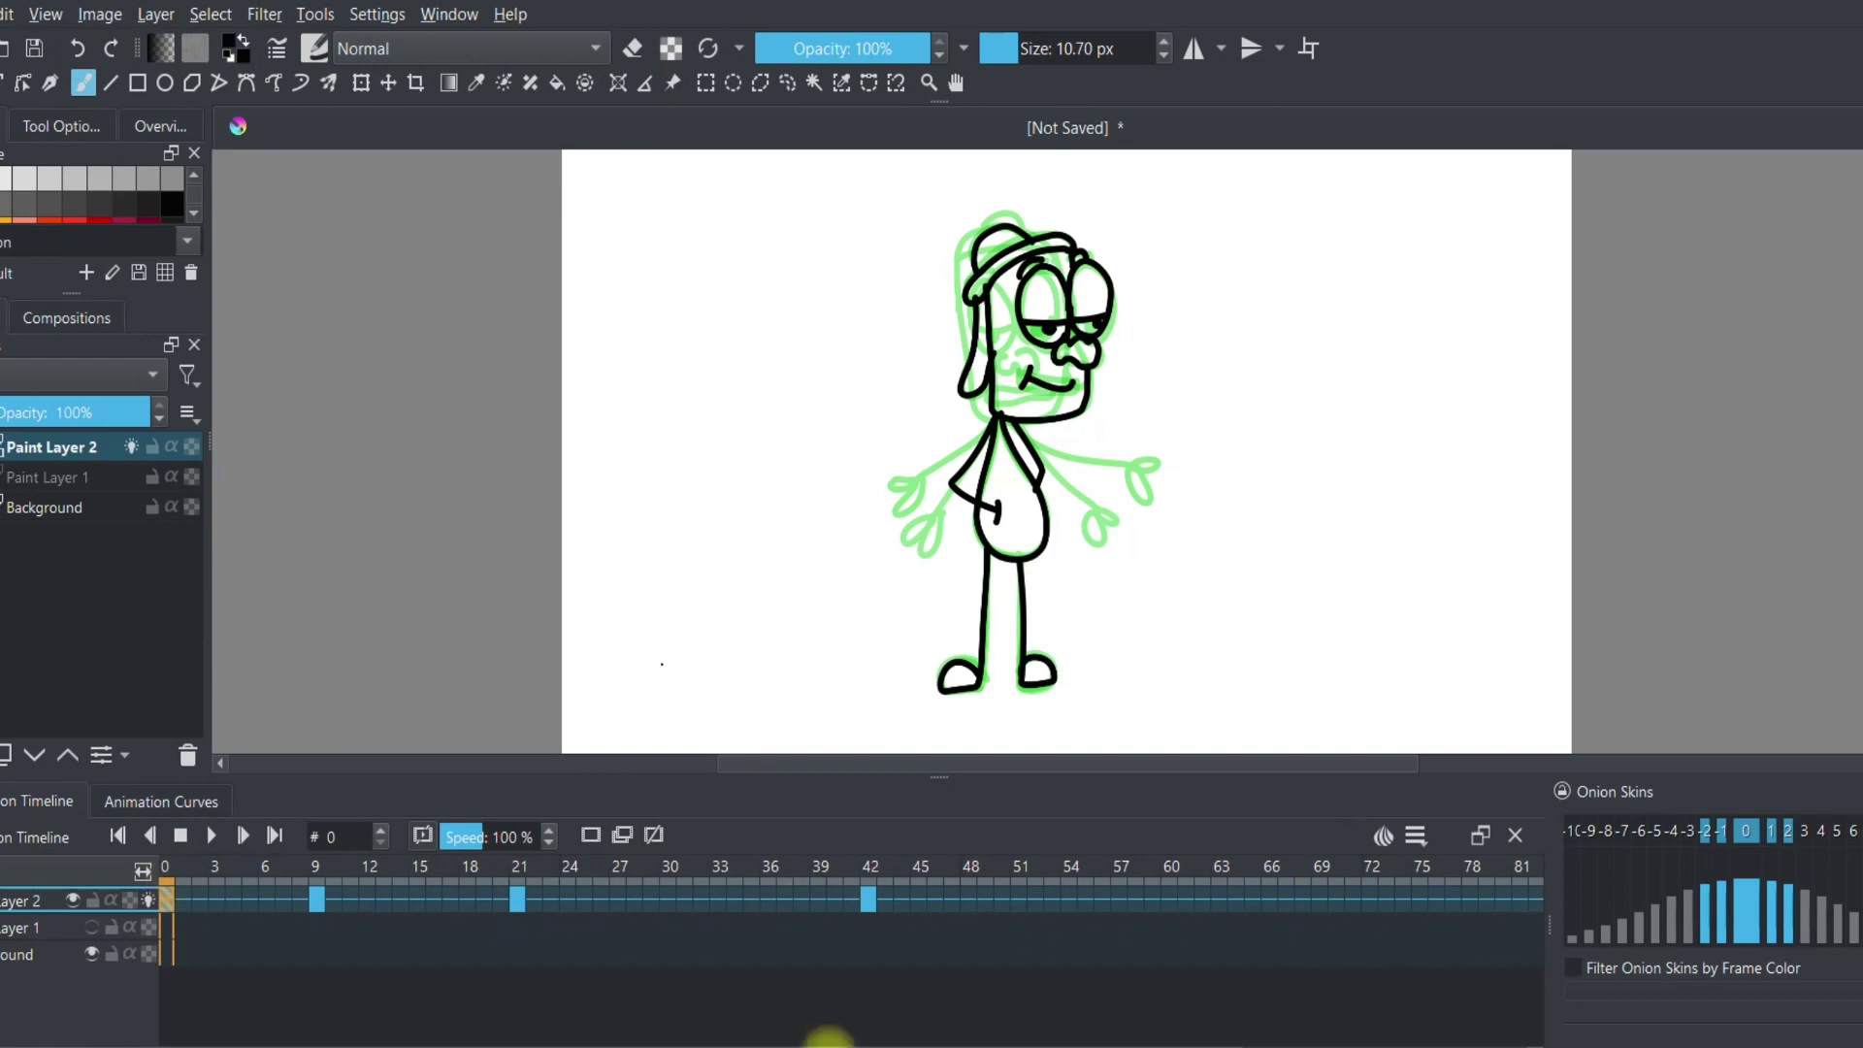
key("space")
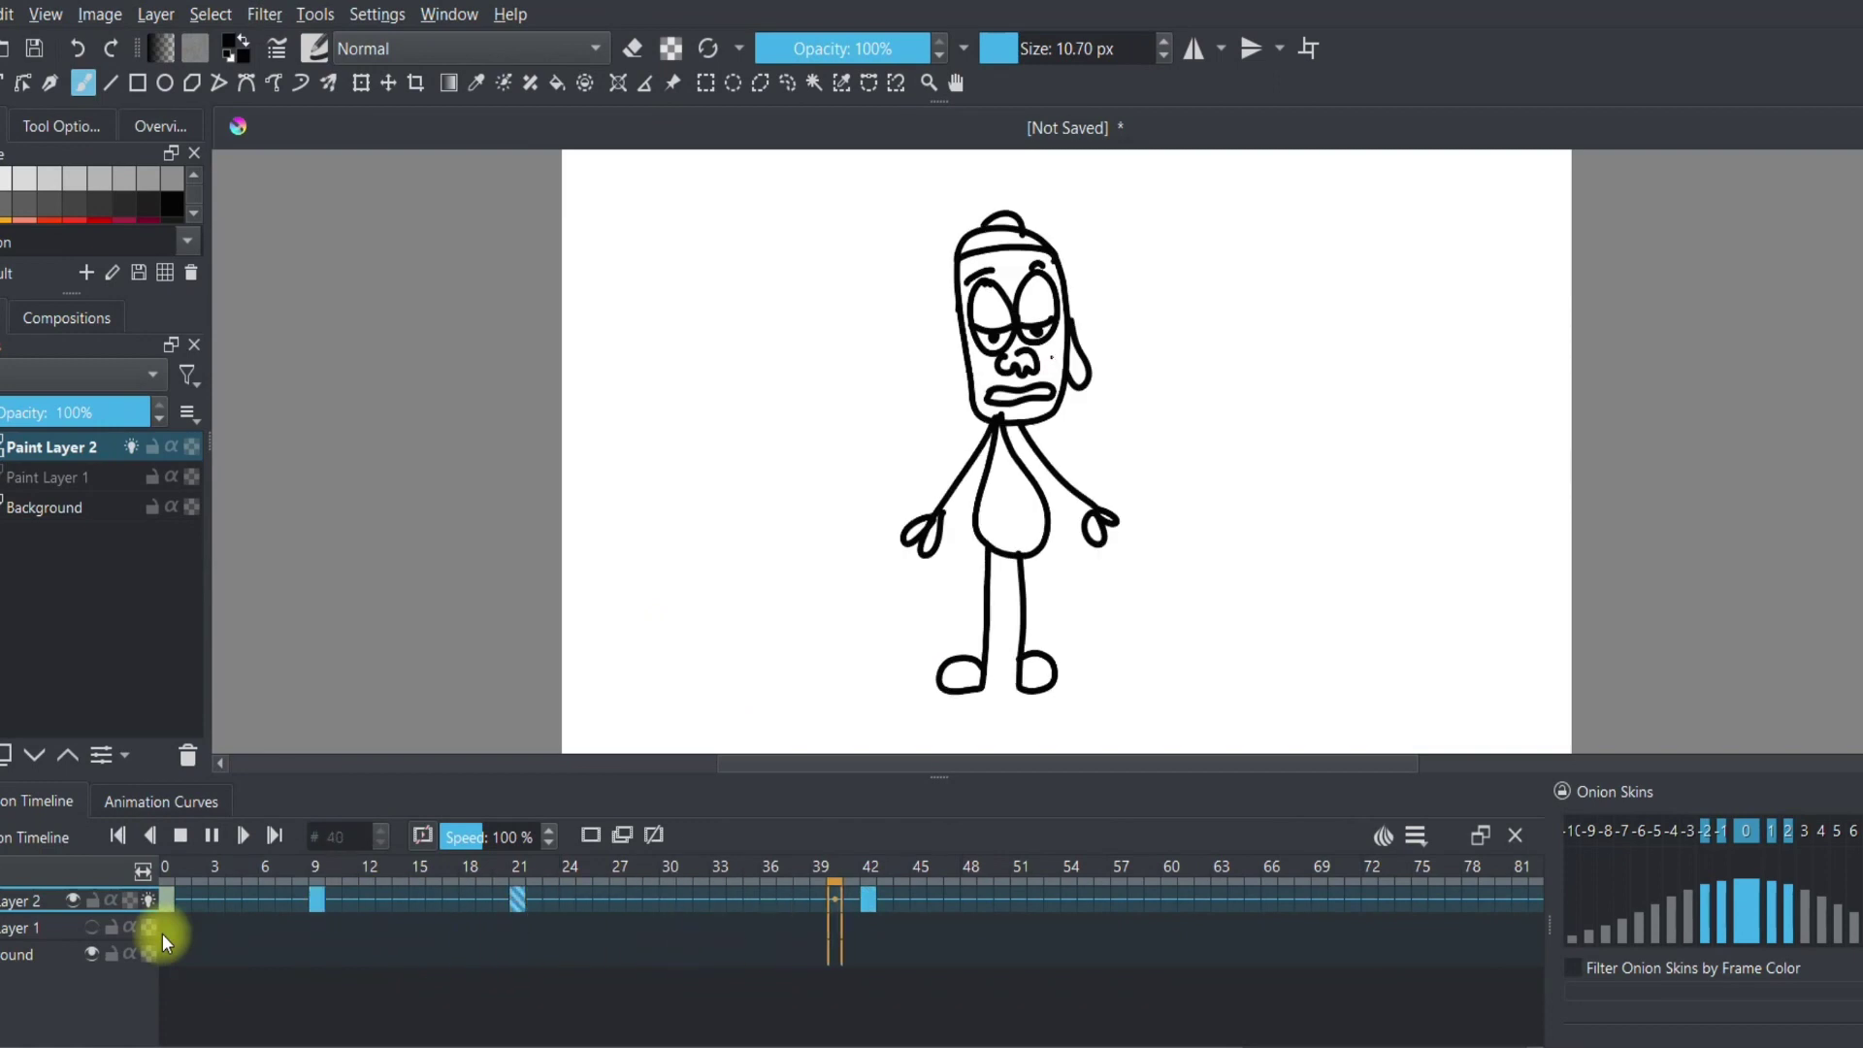
left_click(180, 834)
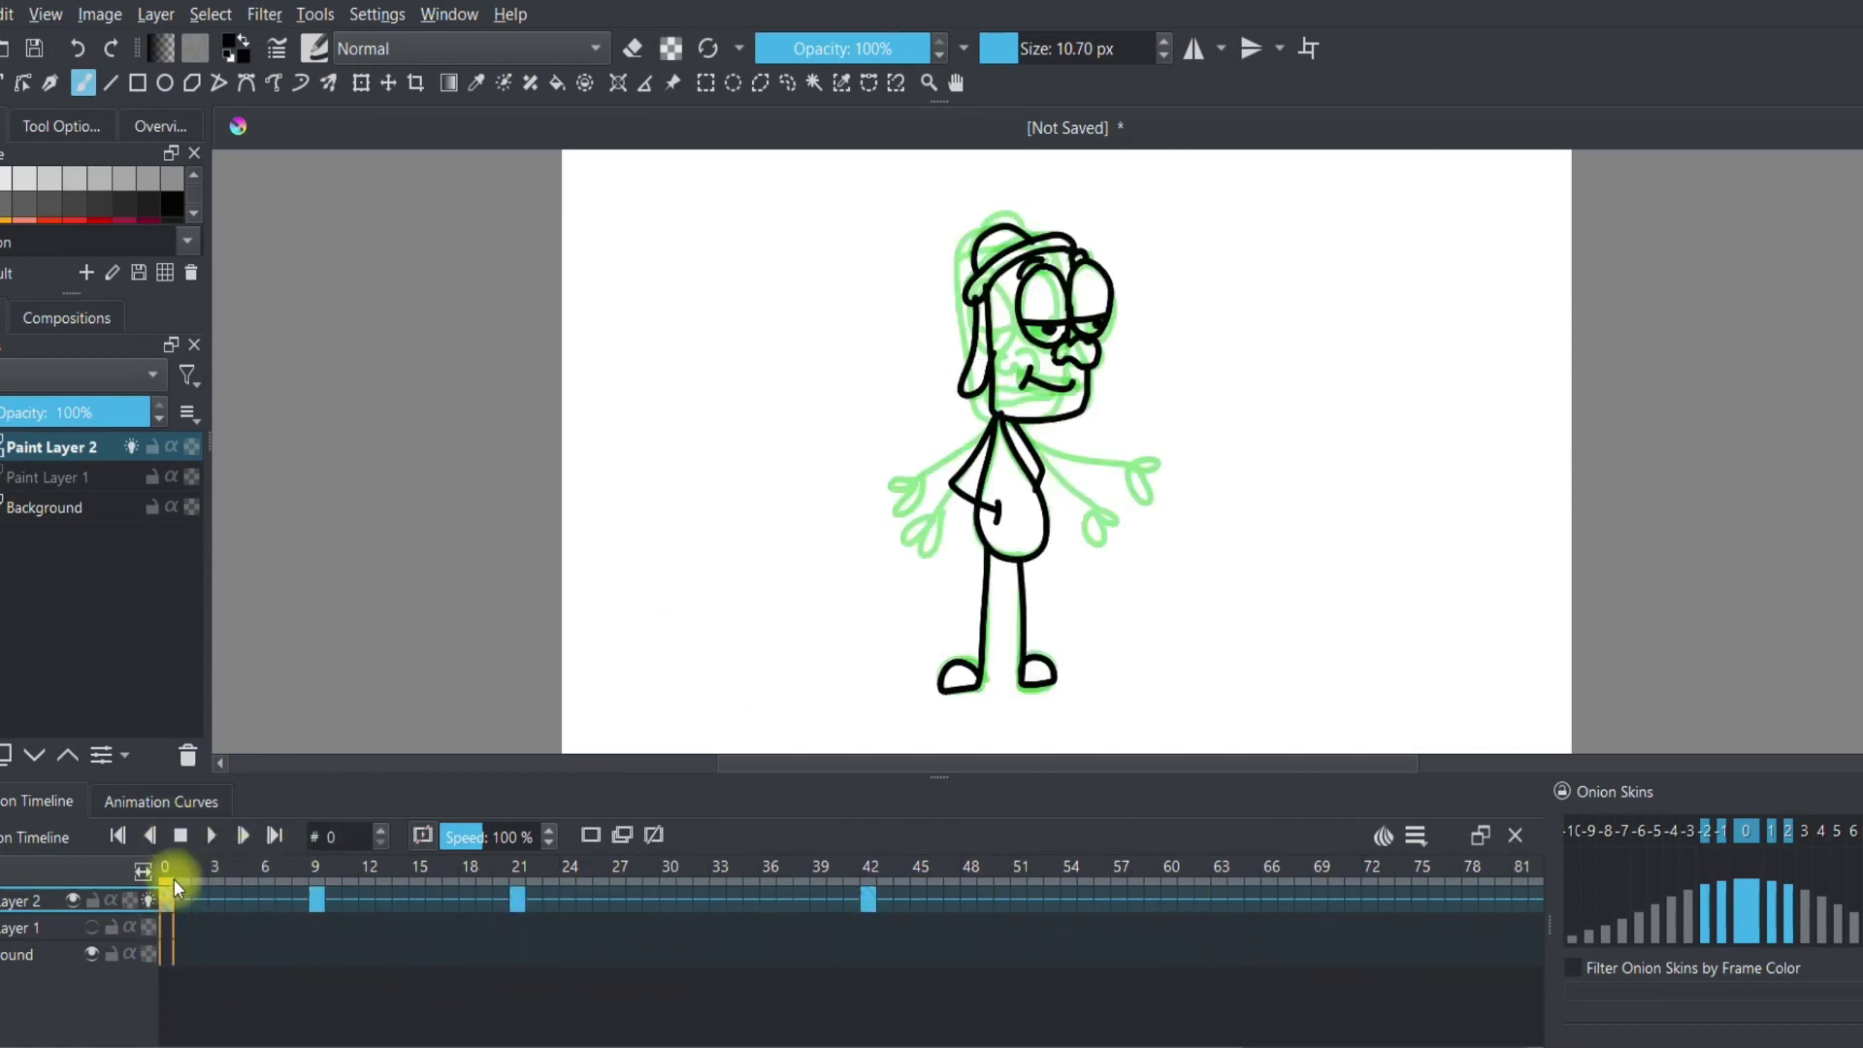
left_click(172, 881)
key("space")
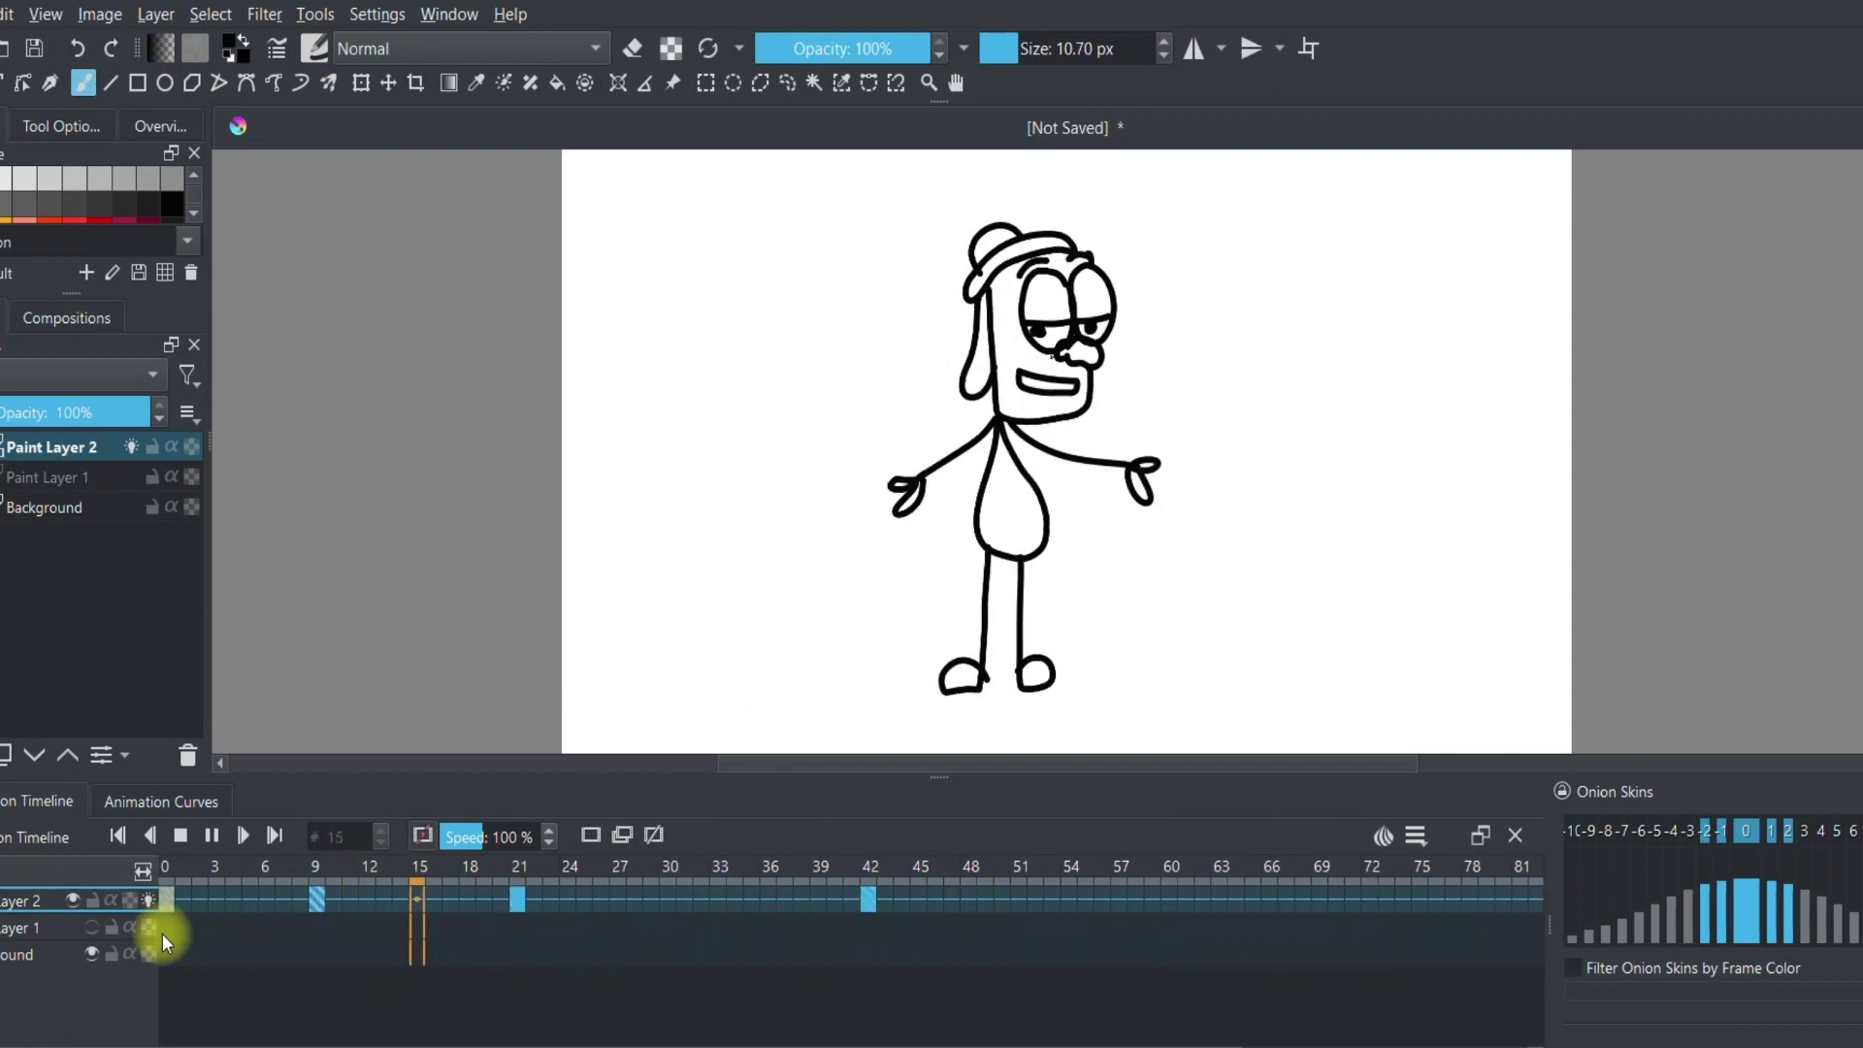
left_click(184, 837)
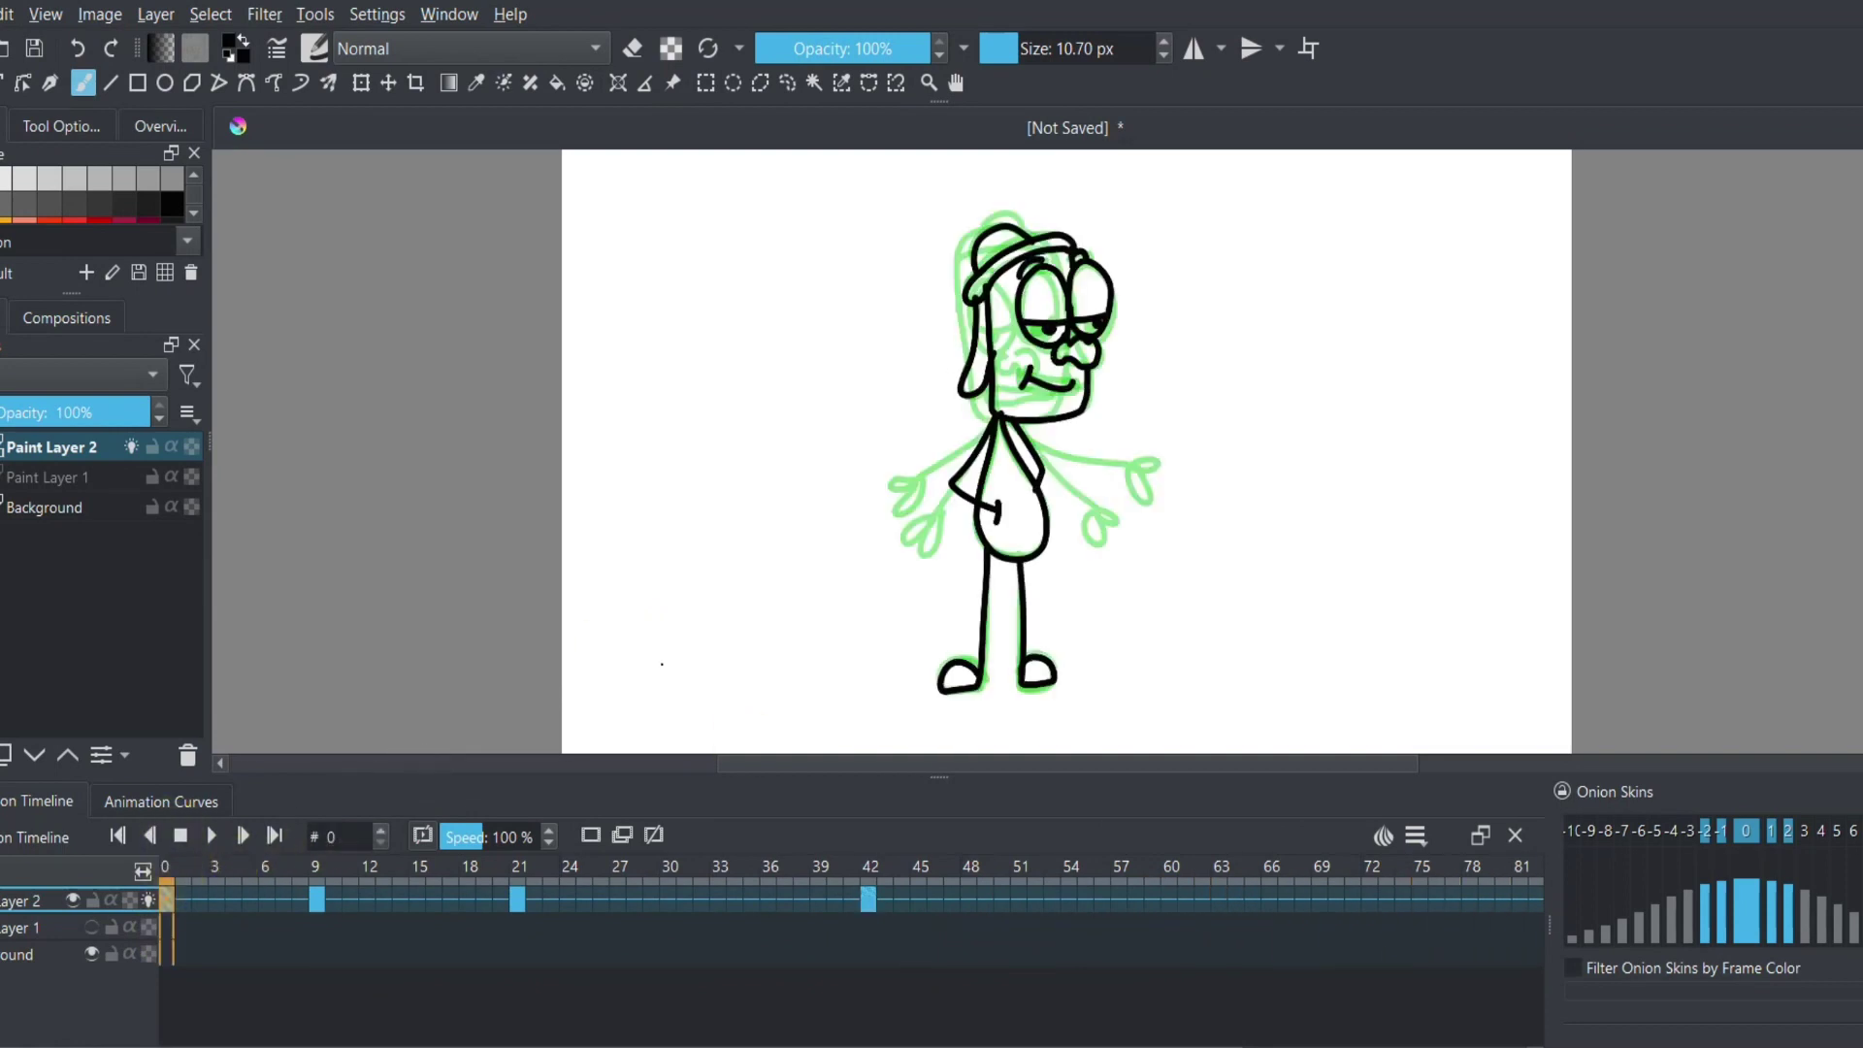
key("space")
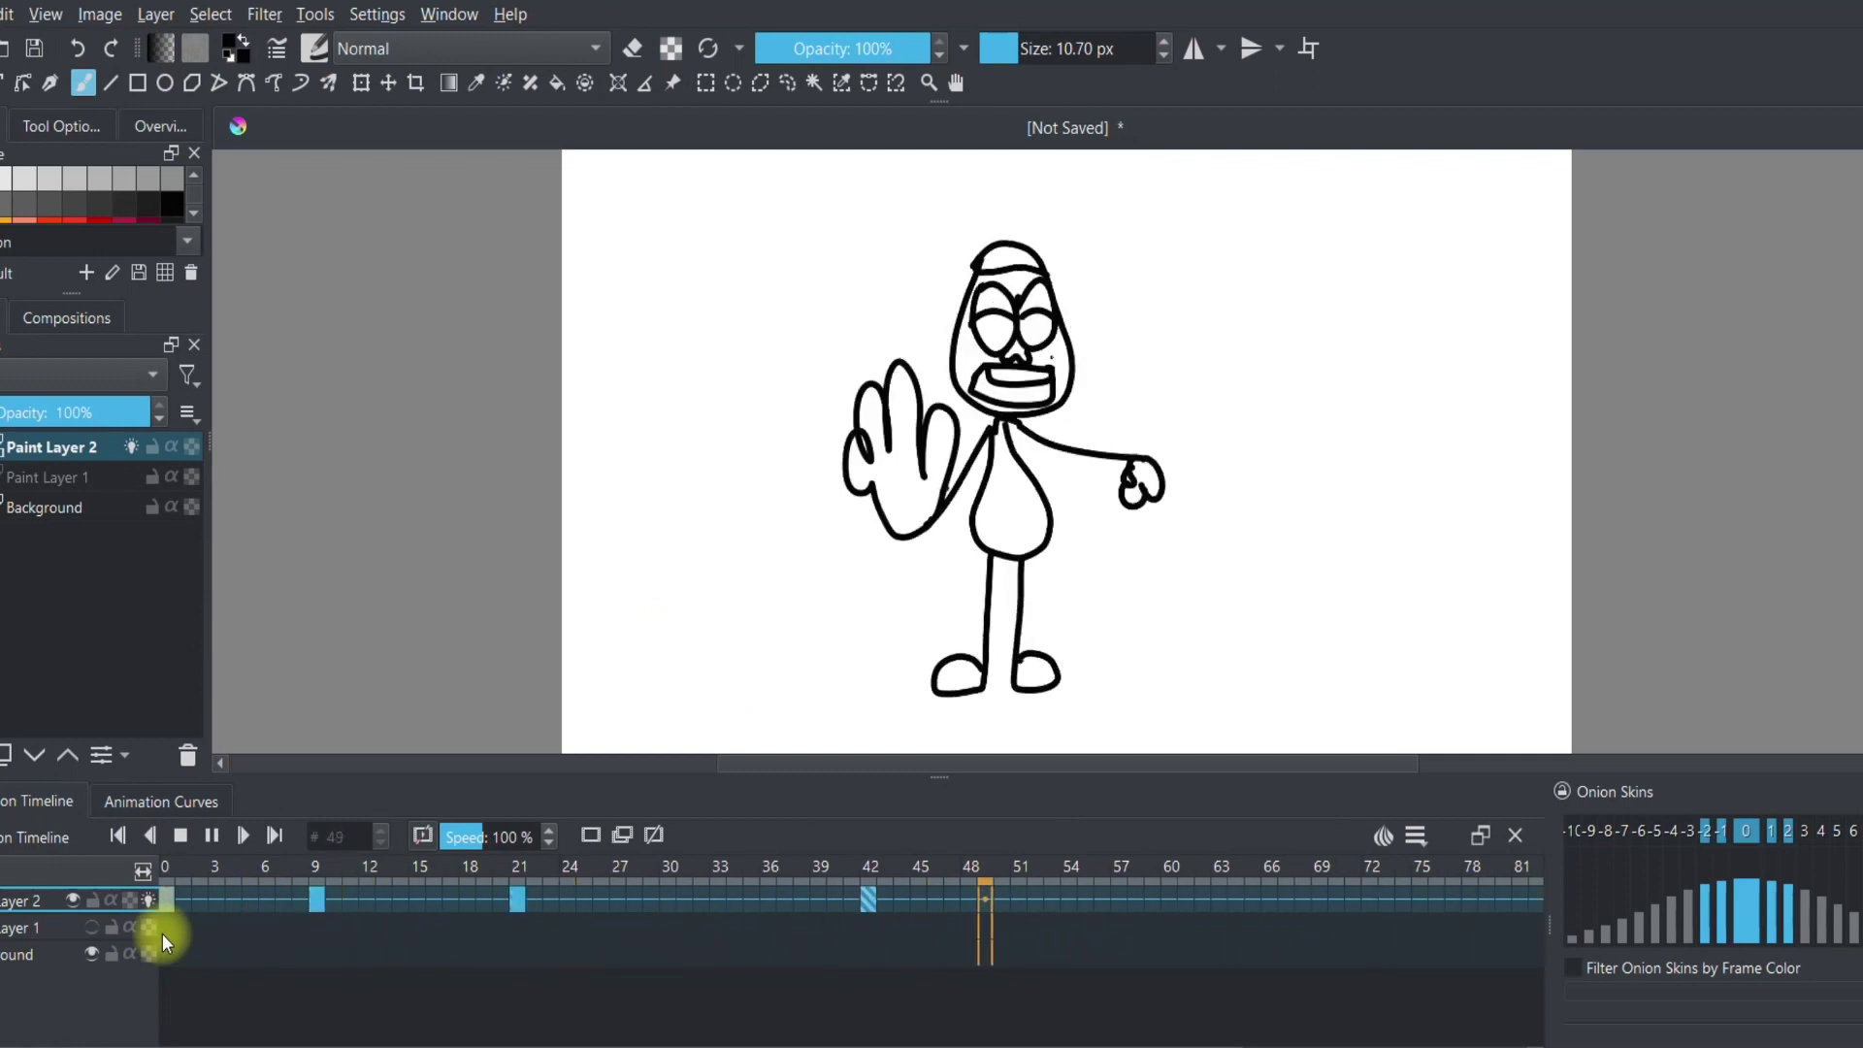
left_click(180, 834)
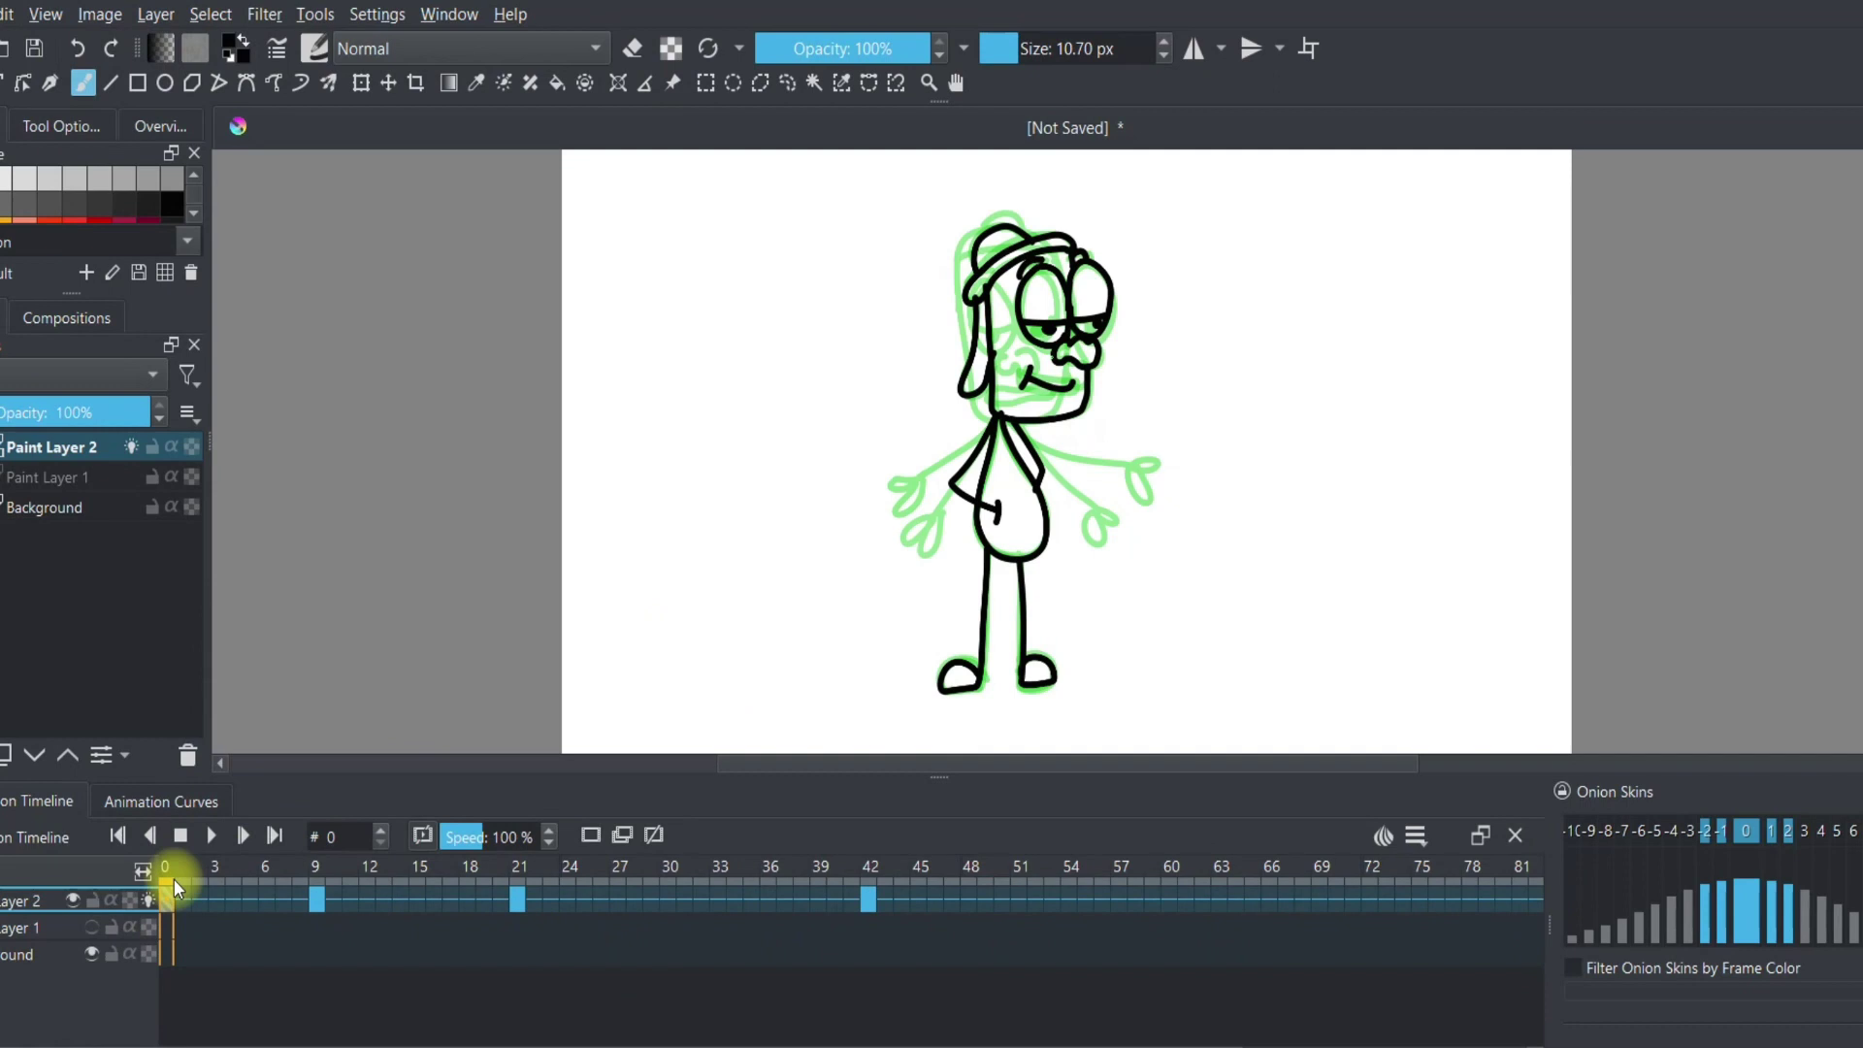
key("space")
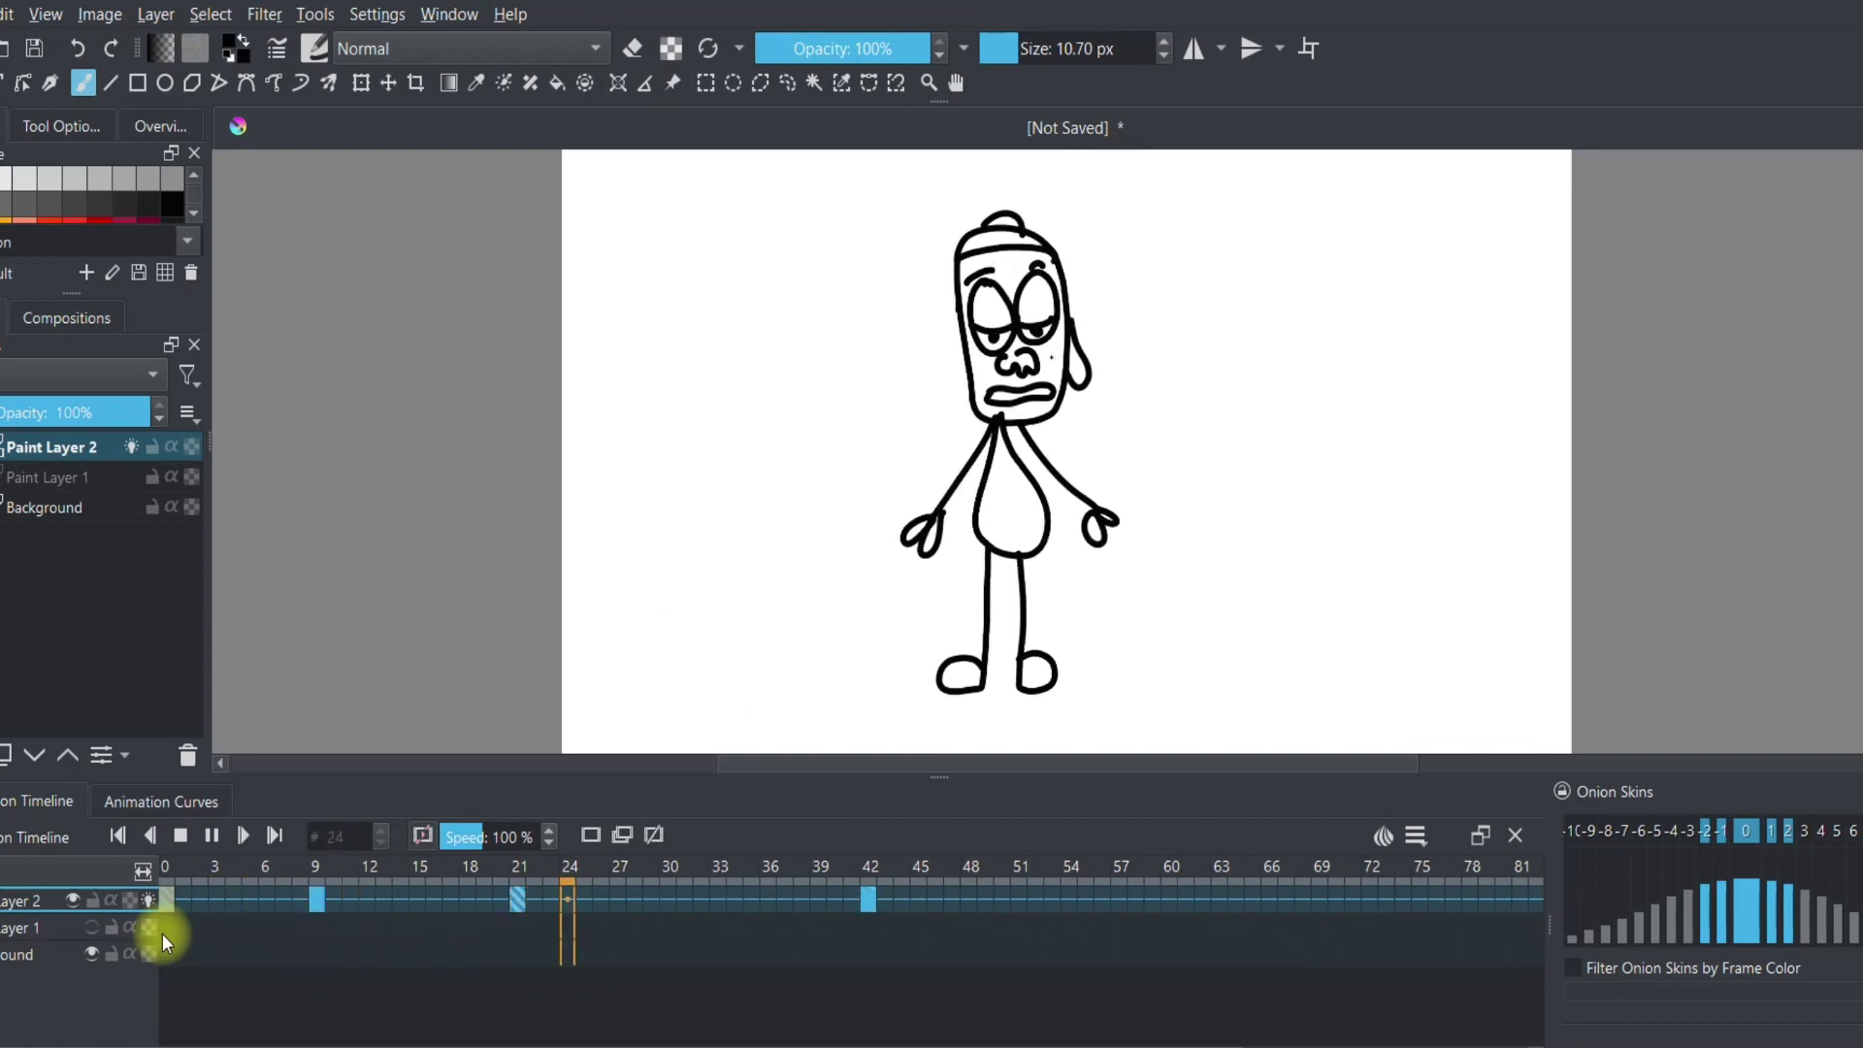
left_click(180, 835)
left_click(173, 879)
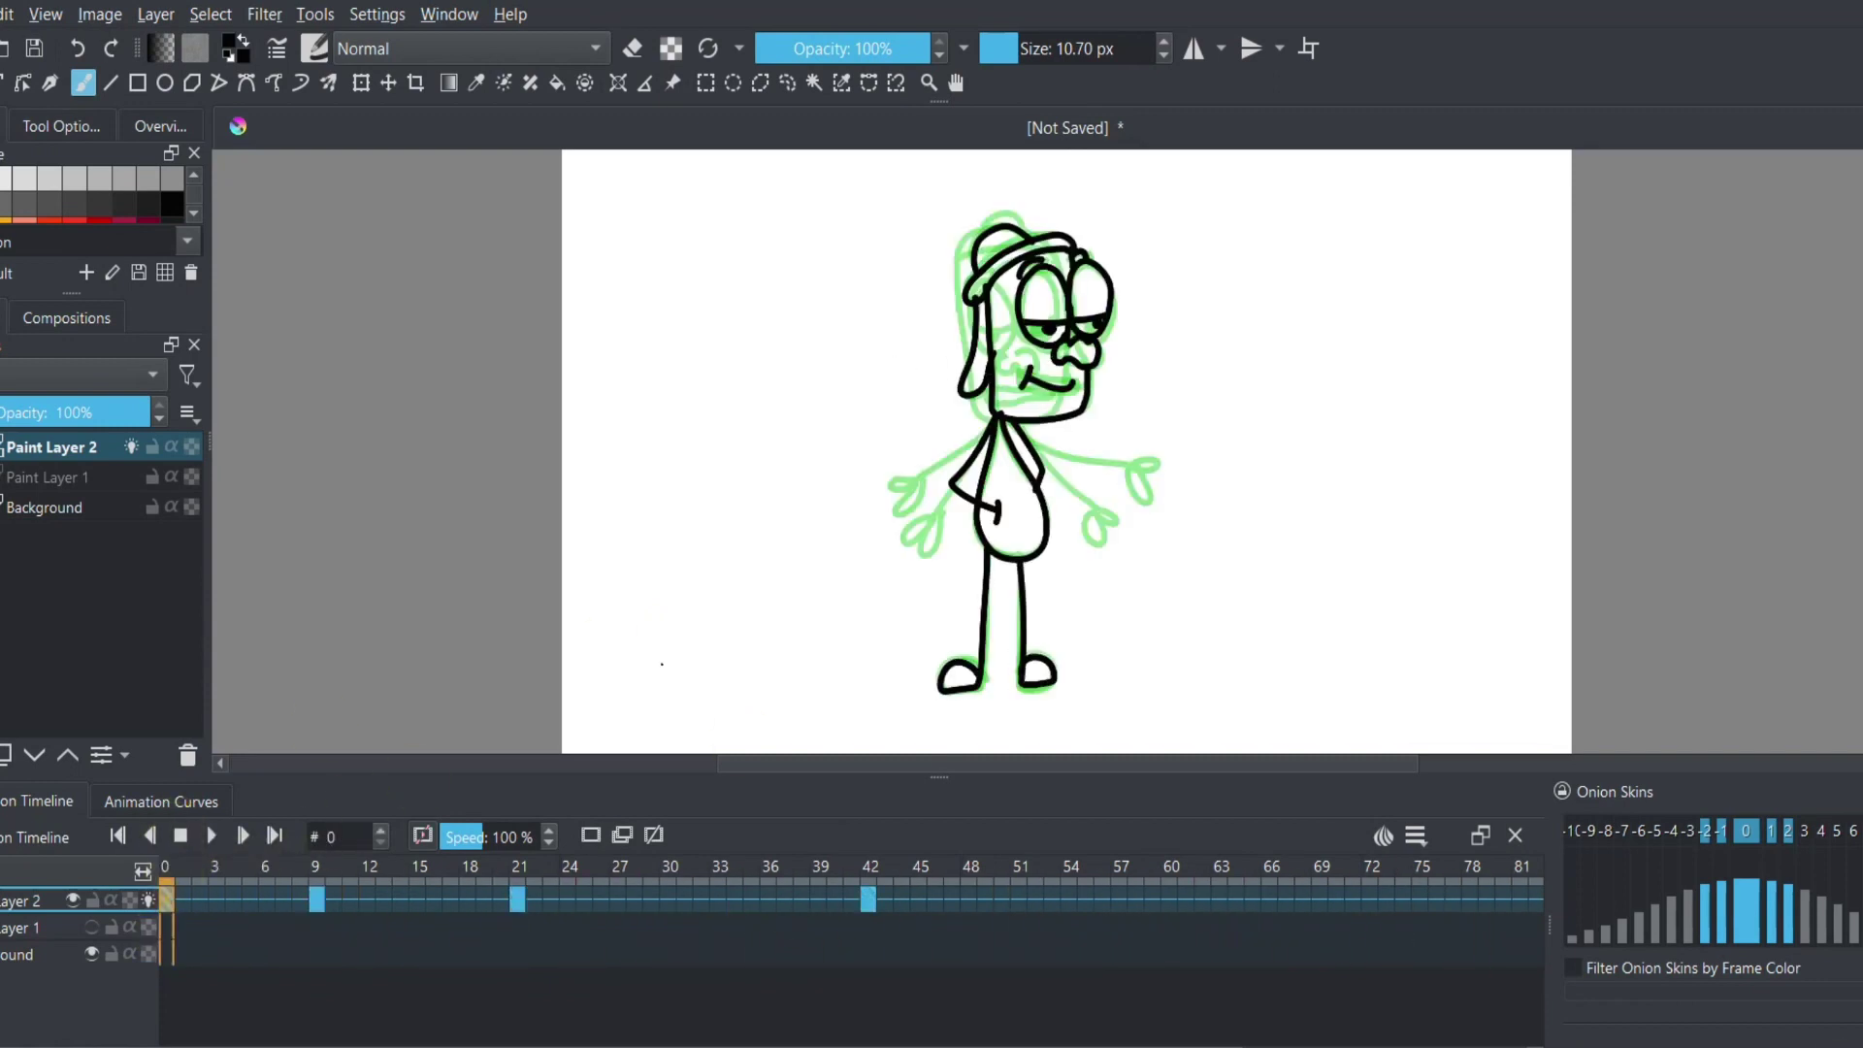
key("space")
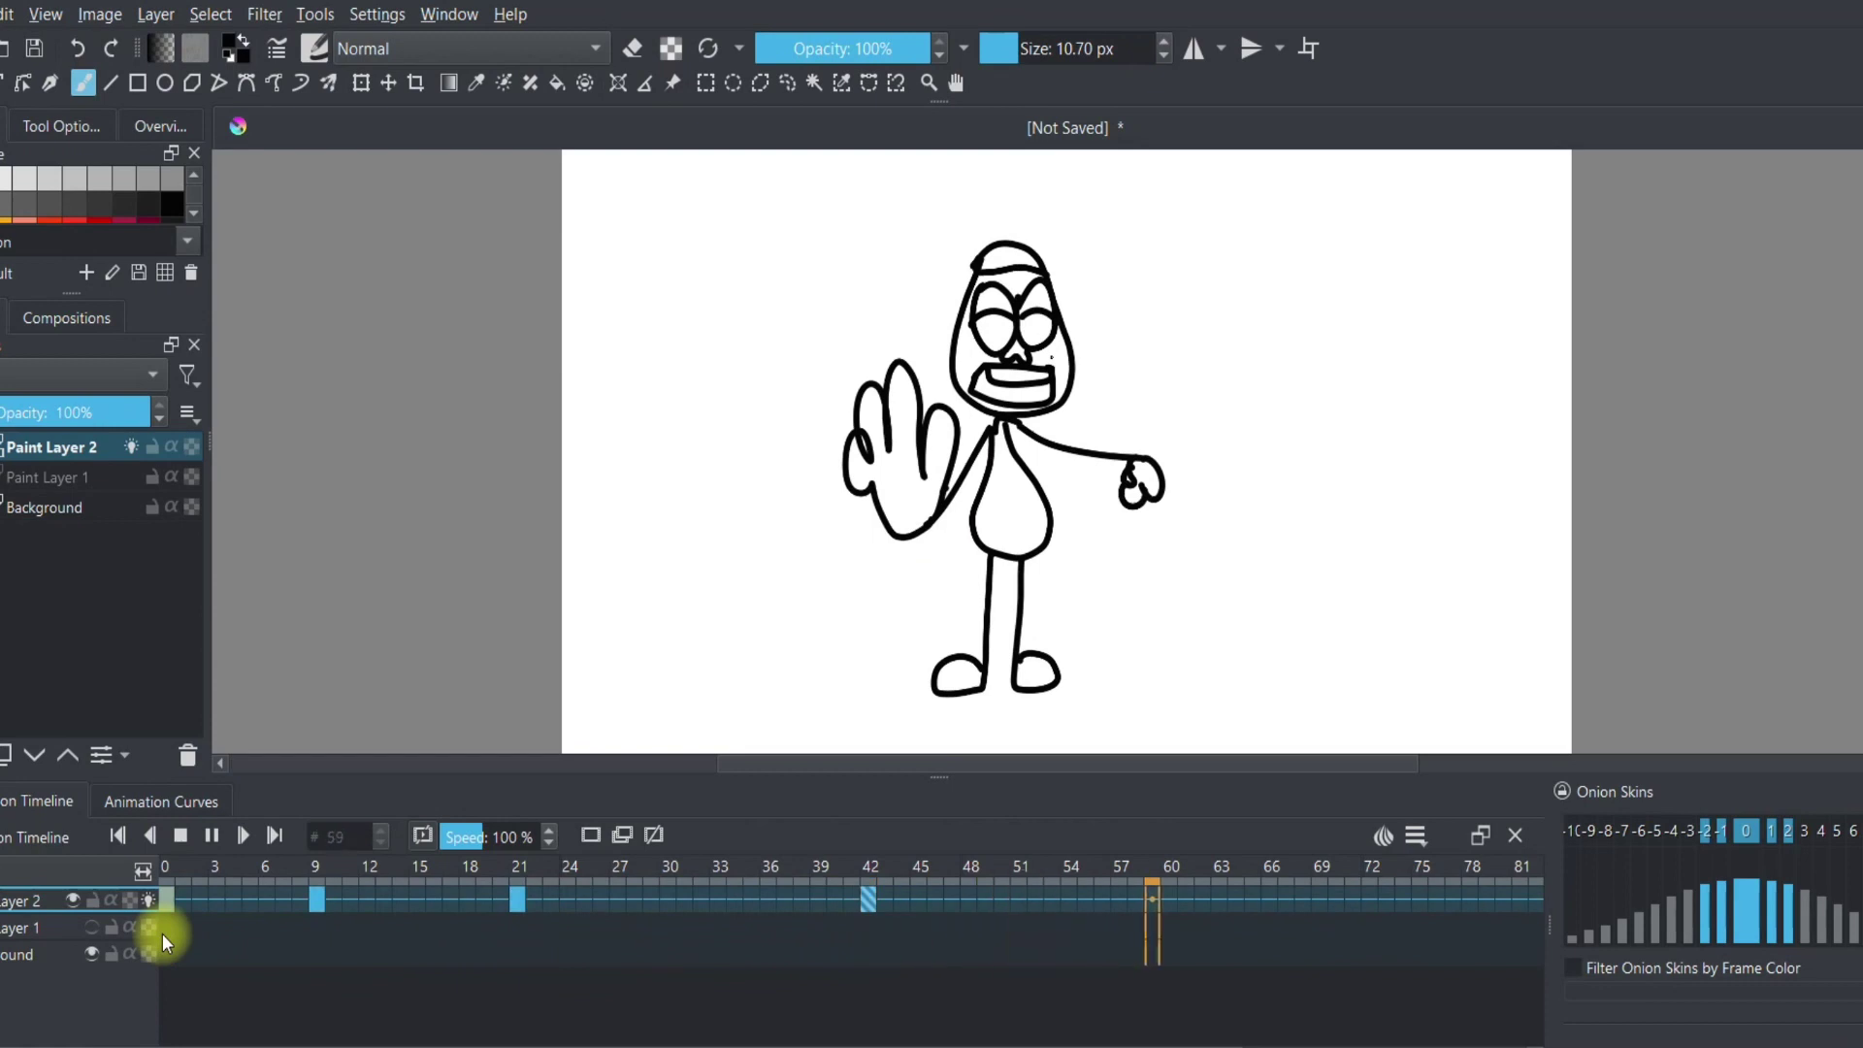
left_click(183, 836)
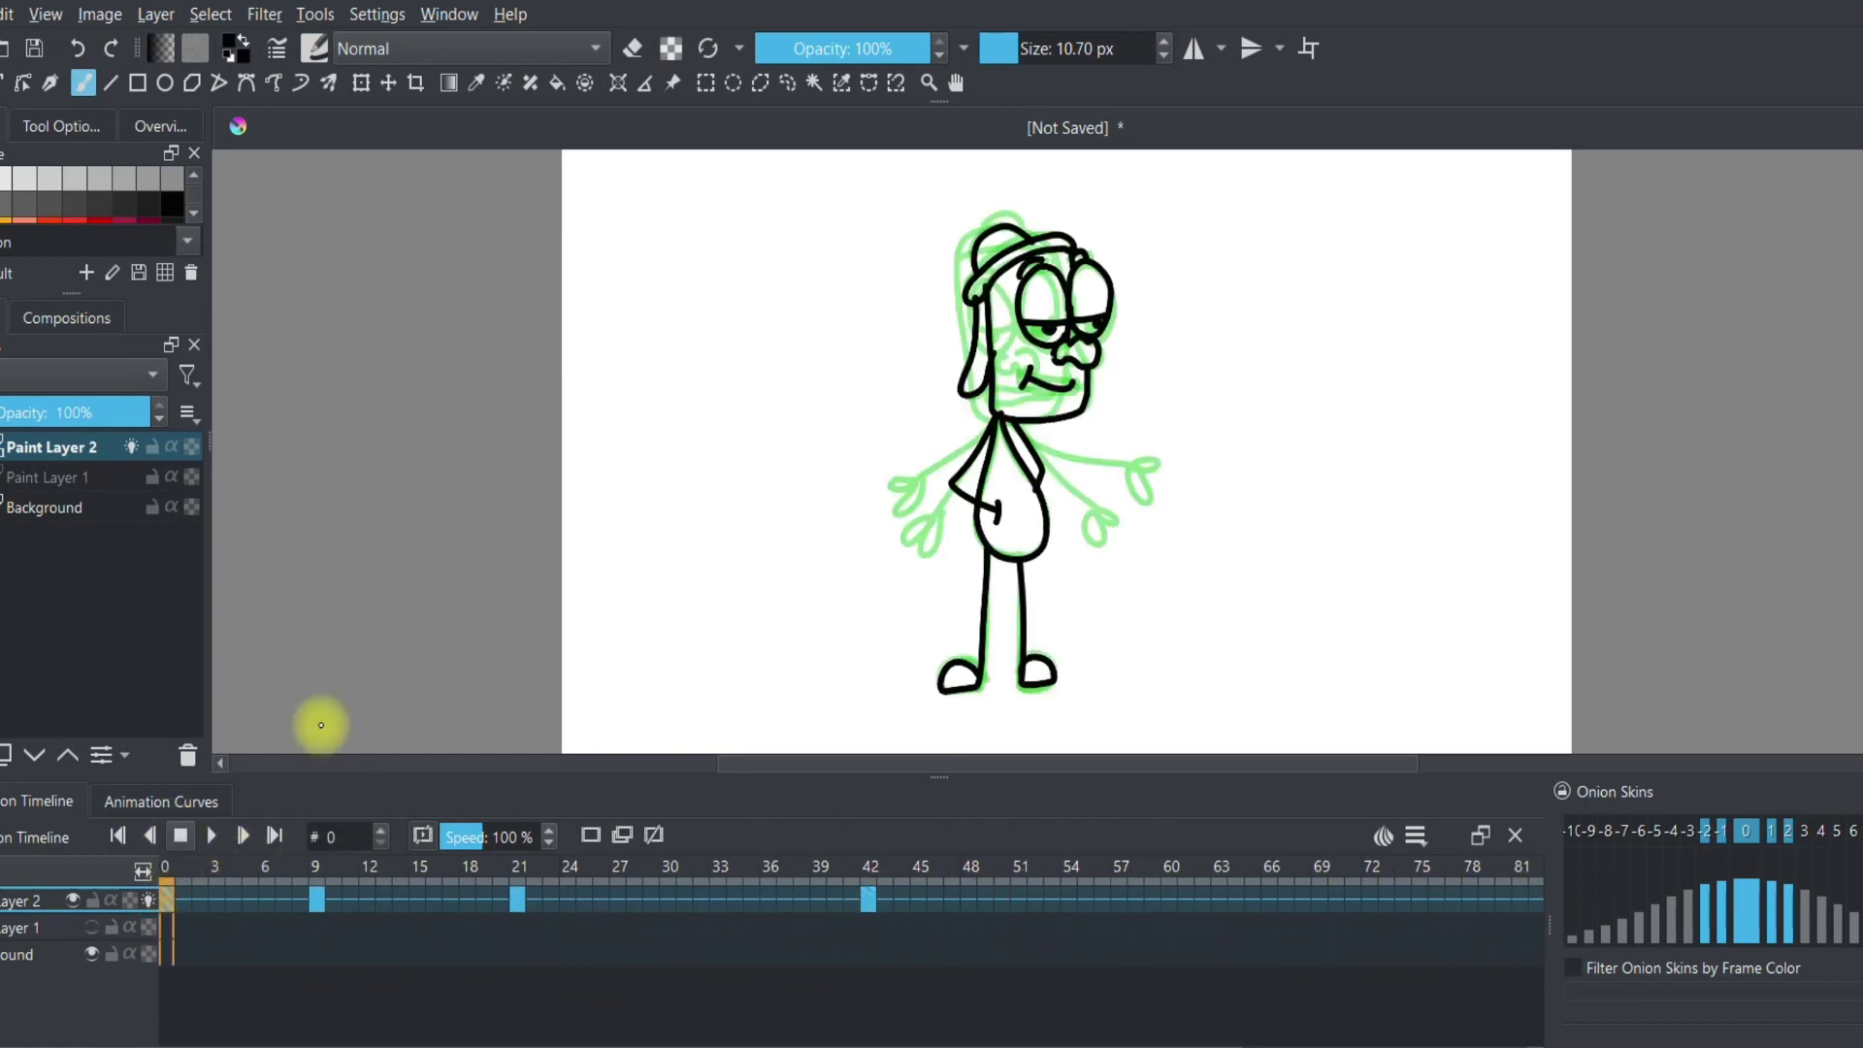
key("space")
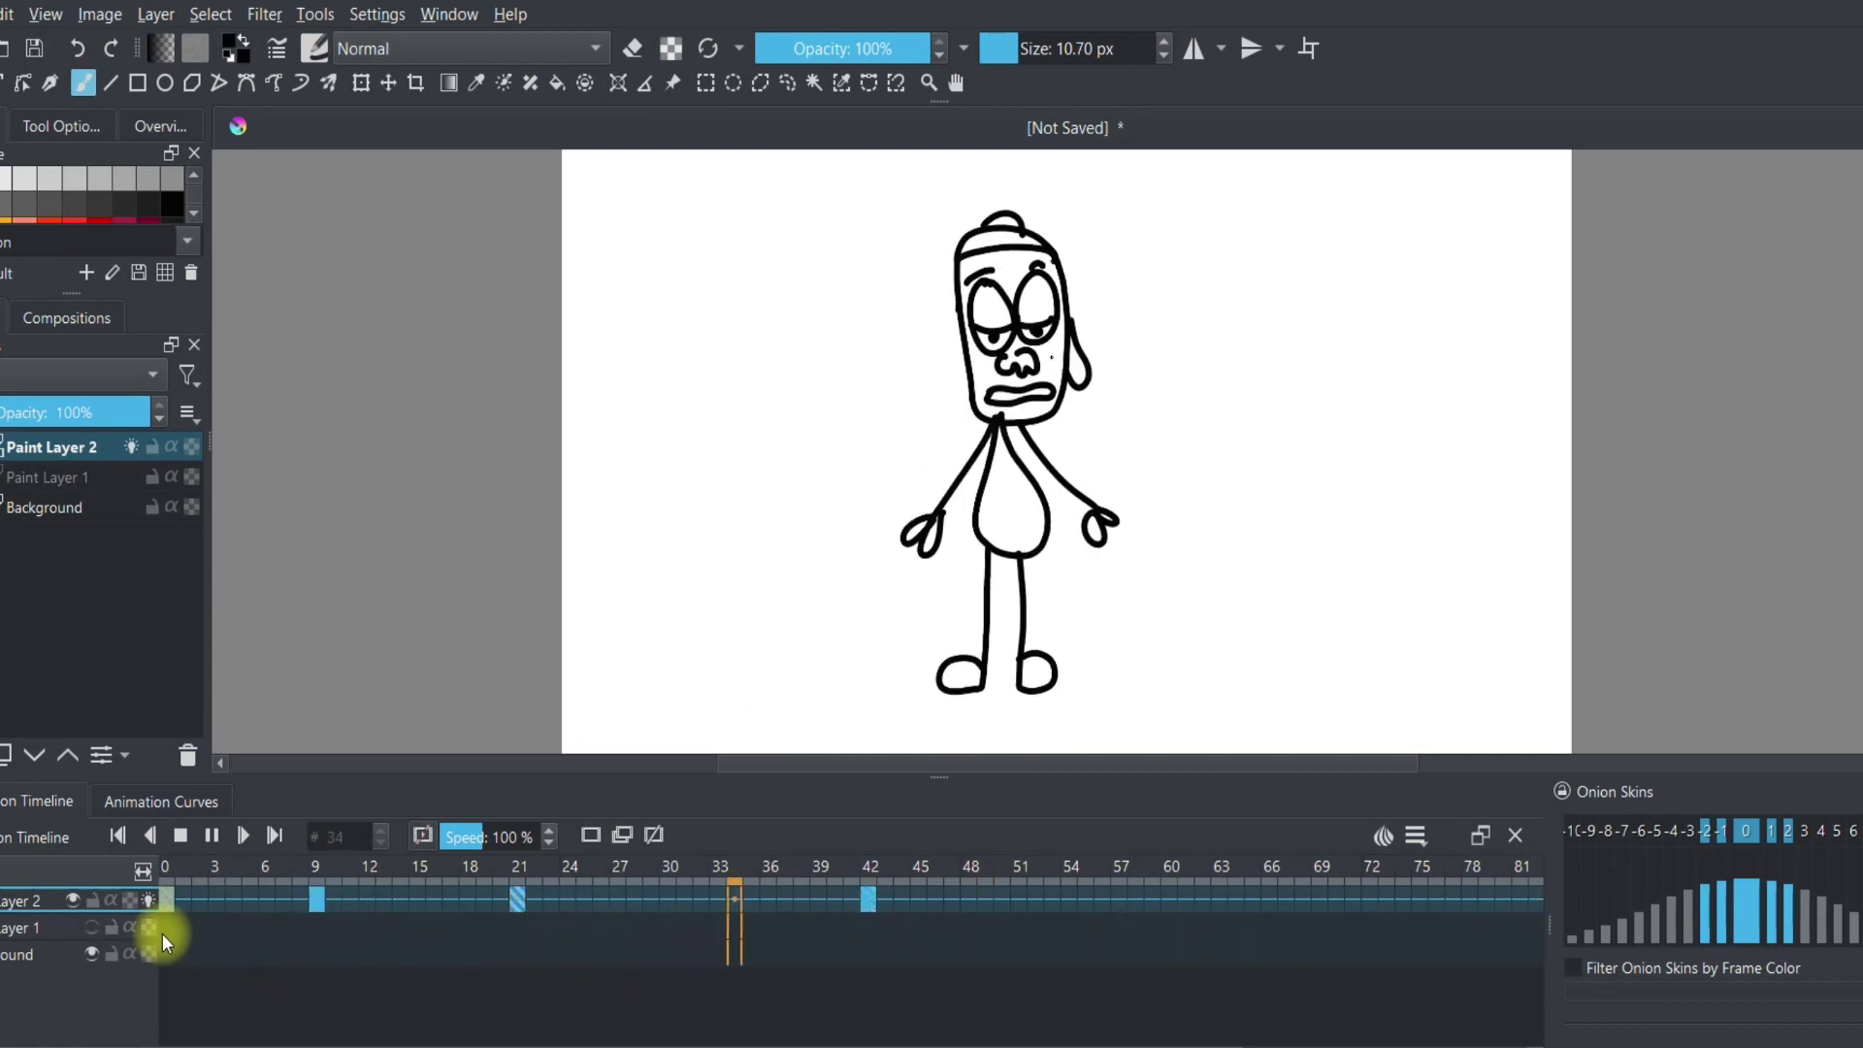
left_click(178, 834)
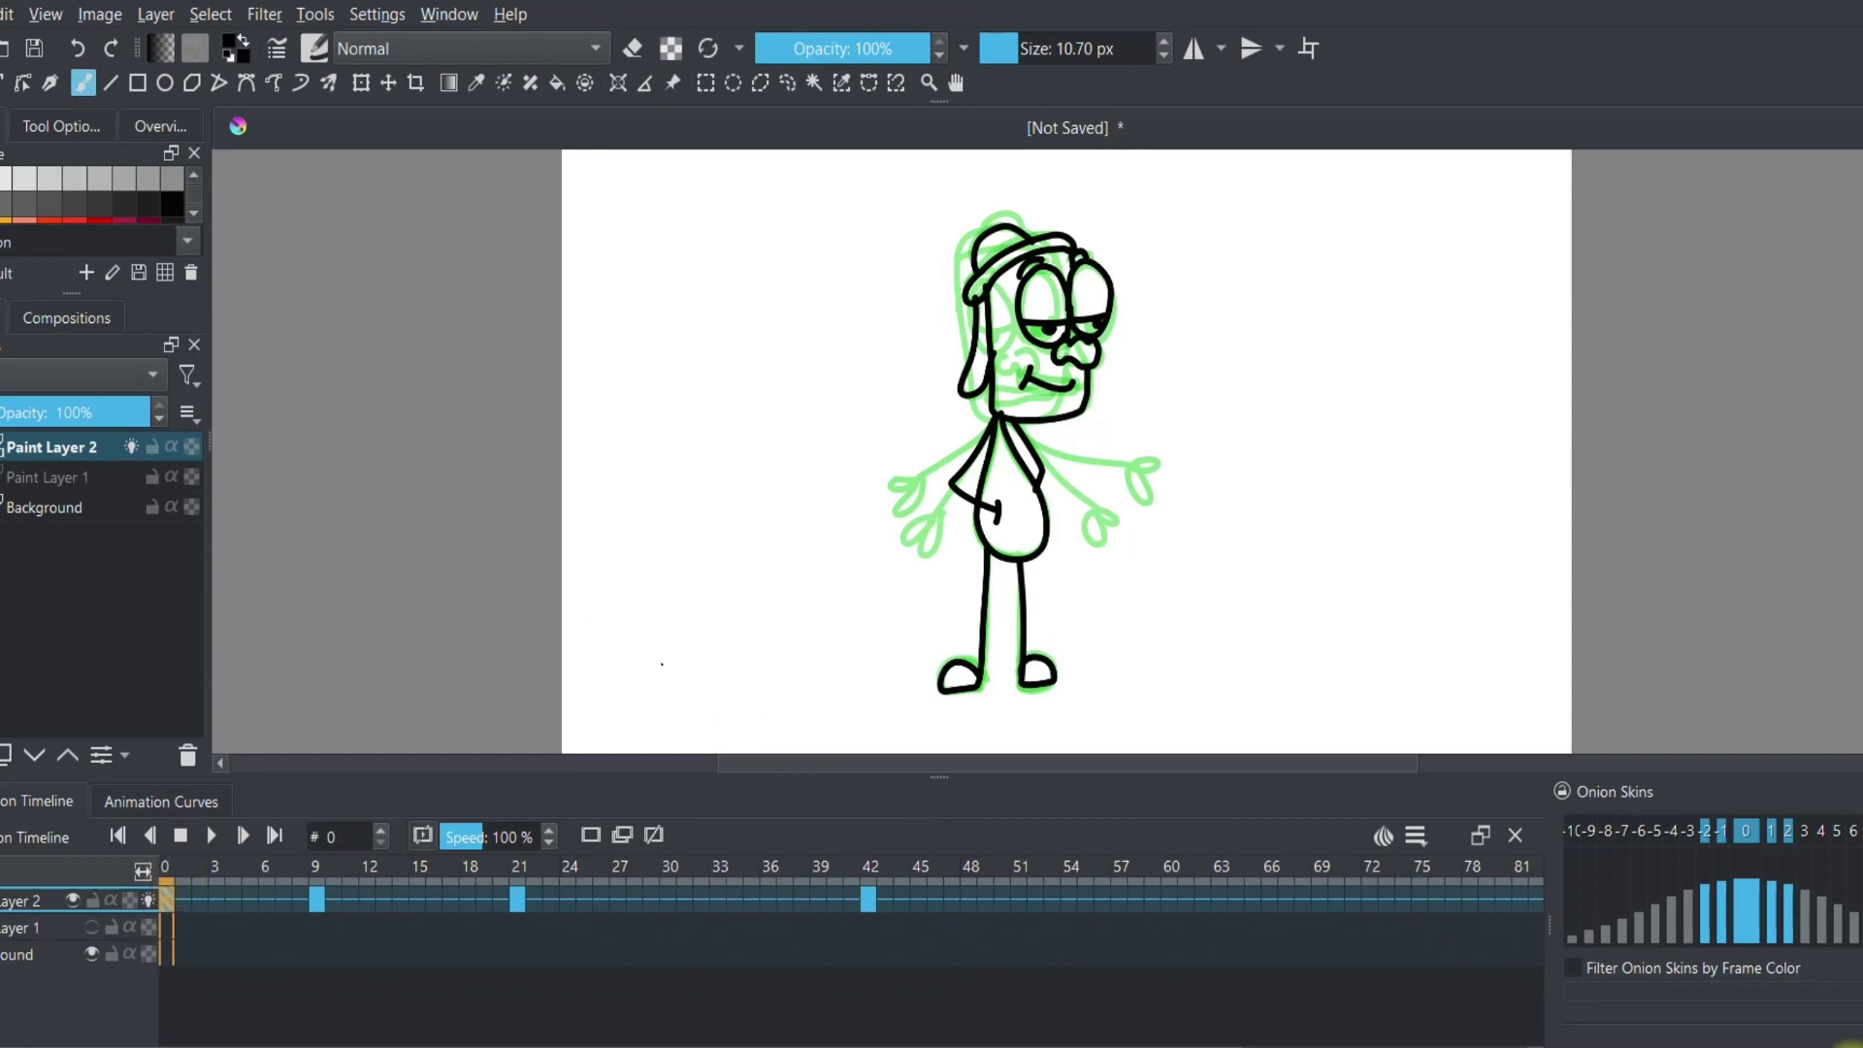
key("space")
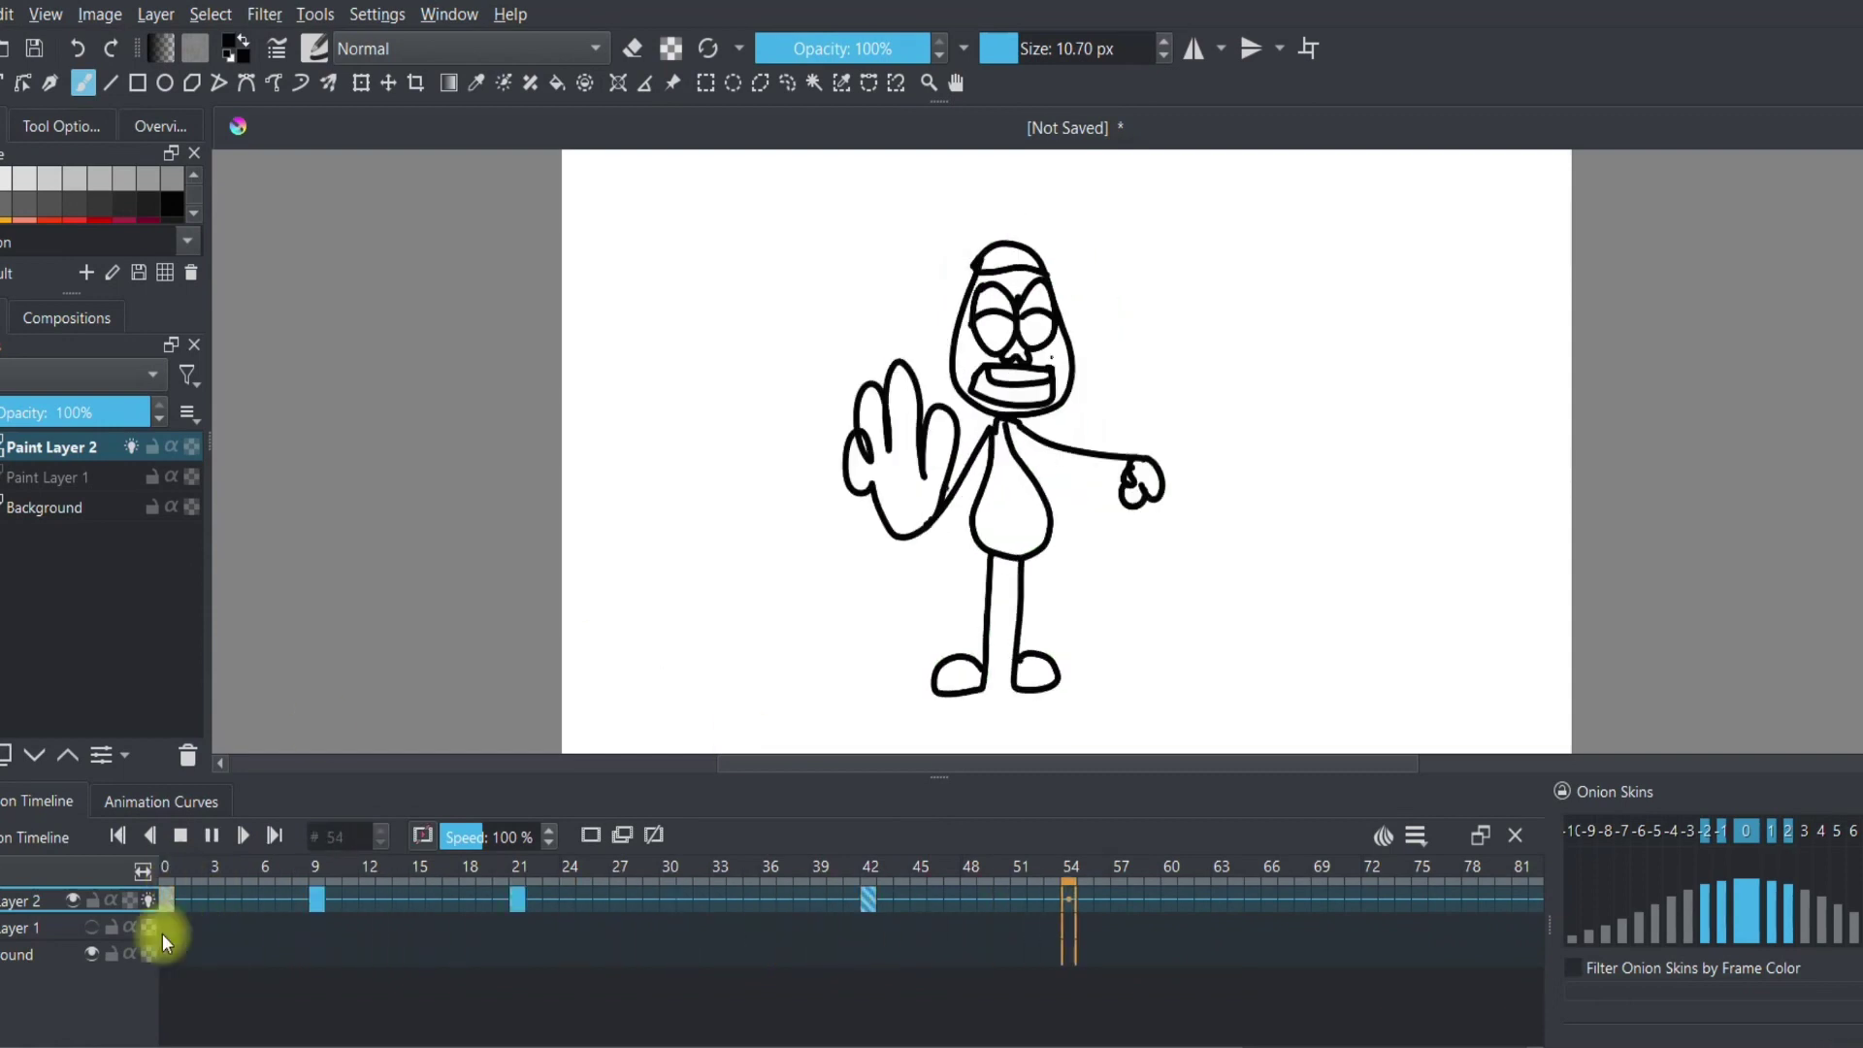